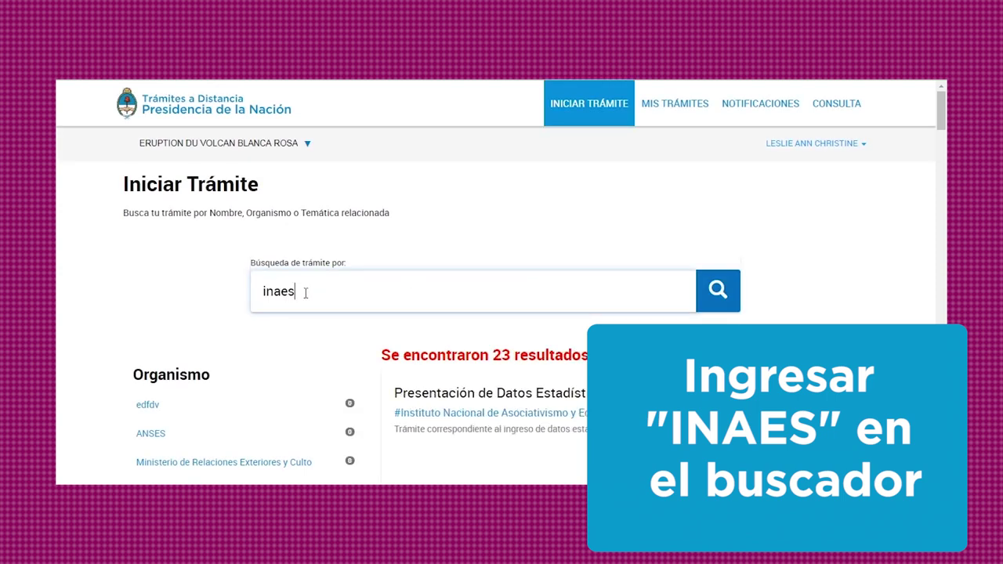
Scroll the 'inaes' results to the Asamblea Ordinaria – Cooperativas (Posterior a la Asamblea) card.
{"action": "scroll", "coordinate": [407, 292], "scroll_direction": "down", "scroll_amount": 10}
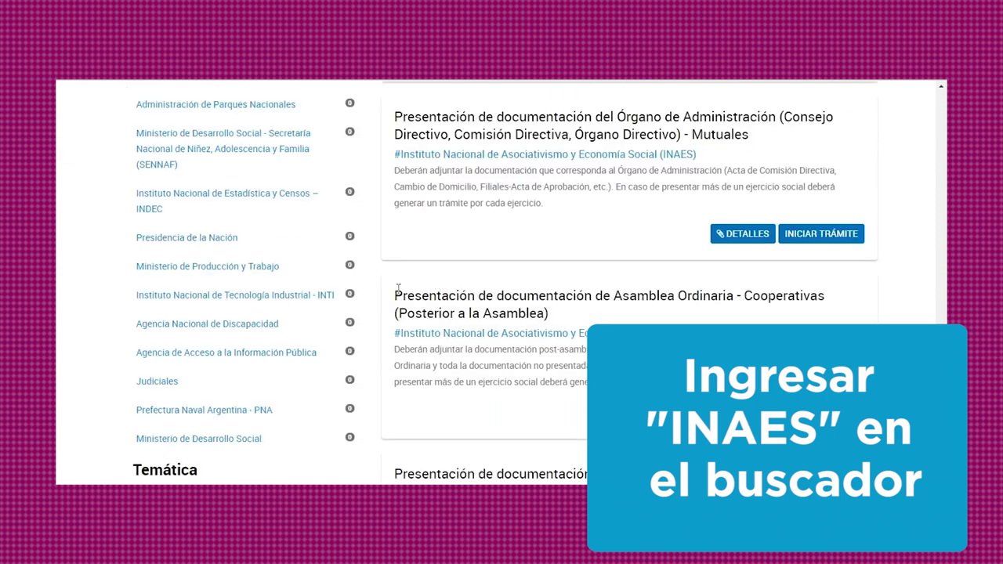
{"action": "left_click_drag", "start_coordinate": [395, 291], "coordinate": [413, 407]}
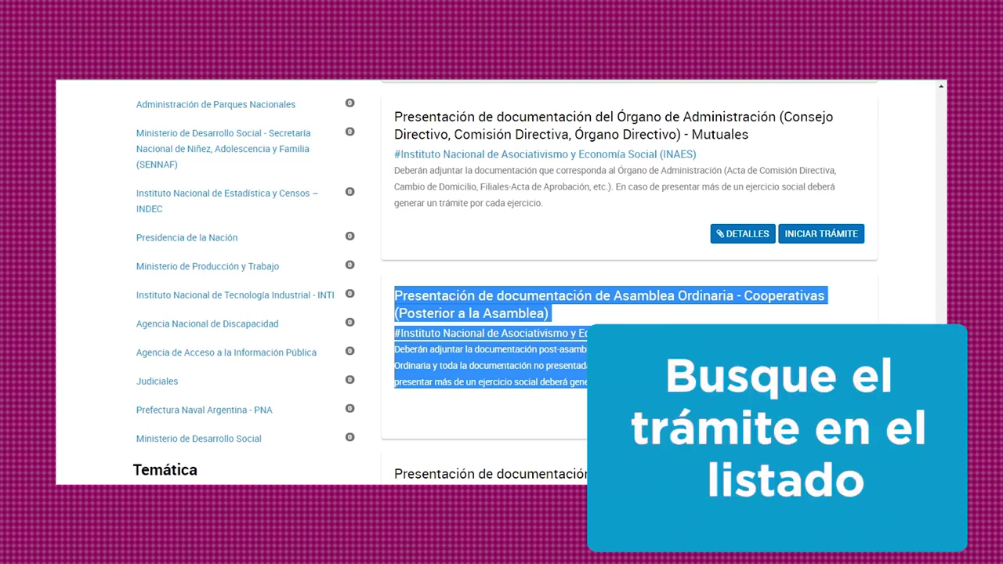
Review the filing's required documents, then start it and continue to the document-attachment step.
{"action": "left_click", "coordinate": [748, 412]}
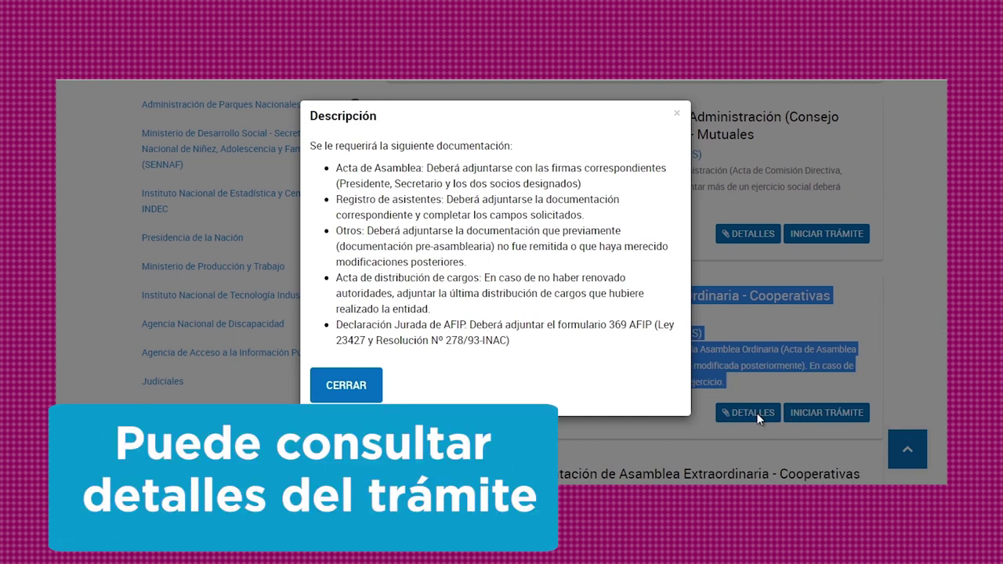
{"action": "left_click", "coordinate": [346, 385]}
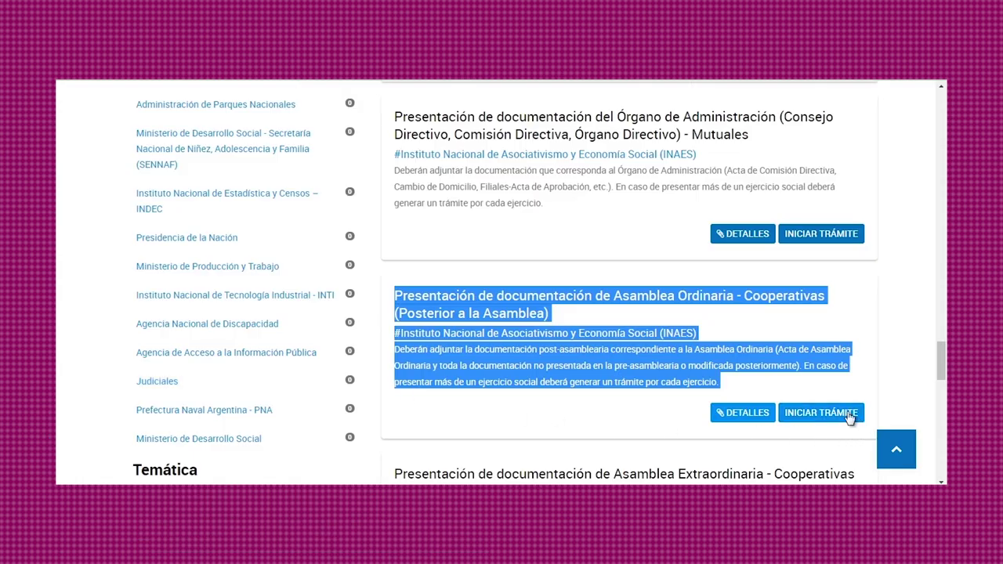
{"action": "left_click", "coordinate": [850, 417]}
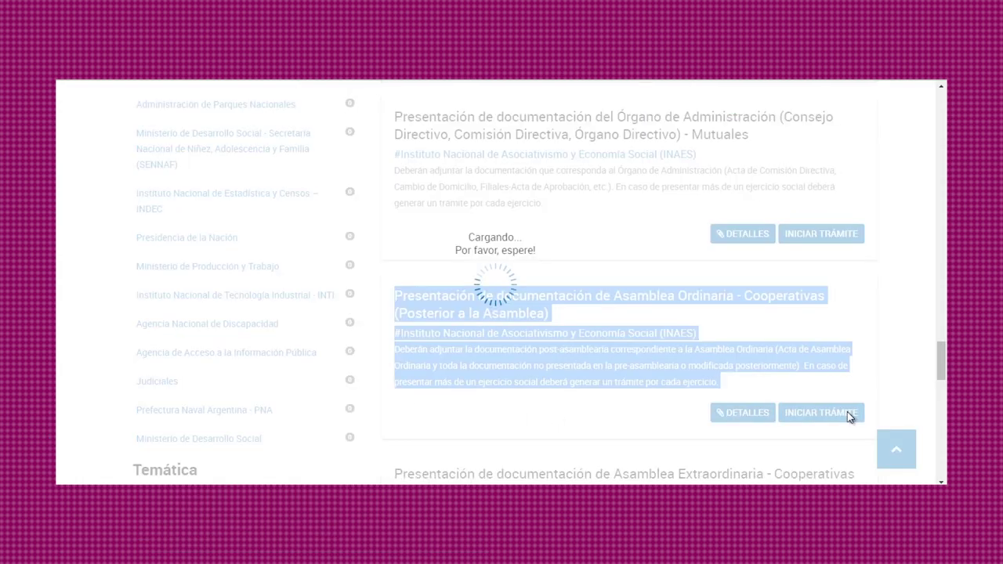
{"action": "scroll", "coordinate": [788, 392], "scroll_direction": "down", "scroll_amount": 10}
{"action": "left_click", "coordinate": [792, 398]}
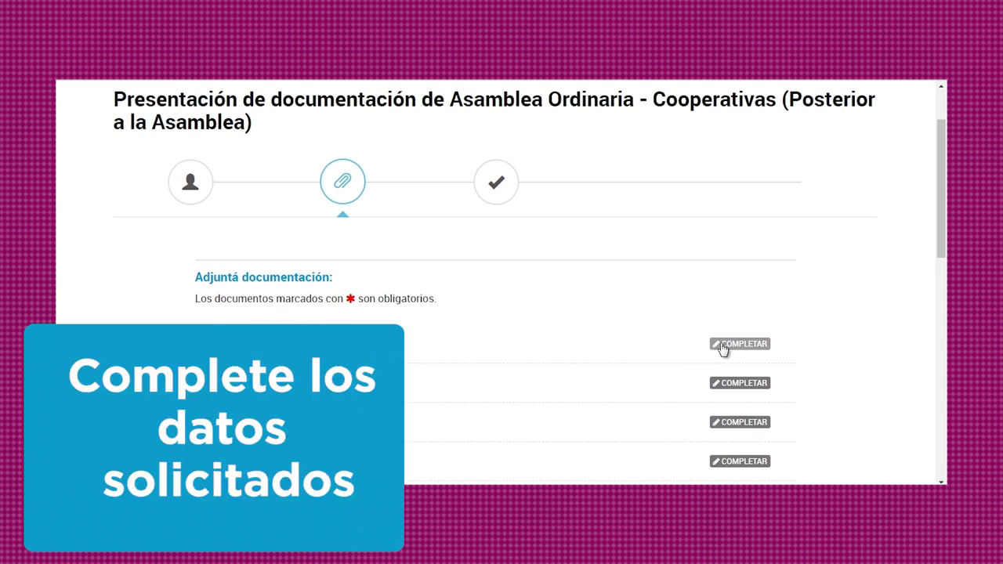
Set the fiscal-year closing date to 28/02/2019 and the assembly date to 14 March 2019, then save.
{"action": "left_click", "coordinate": [721, 348]}
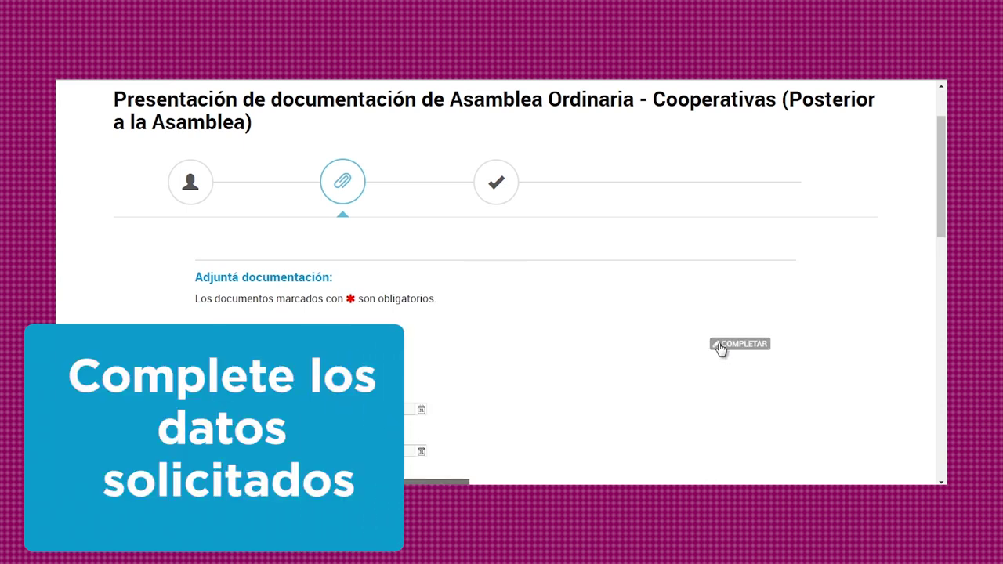
{"action": "scroll", "coordinate": [716, 349], "scroll_direction": "down", "scroll_amount": 2}
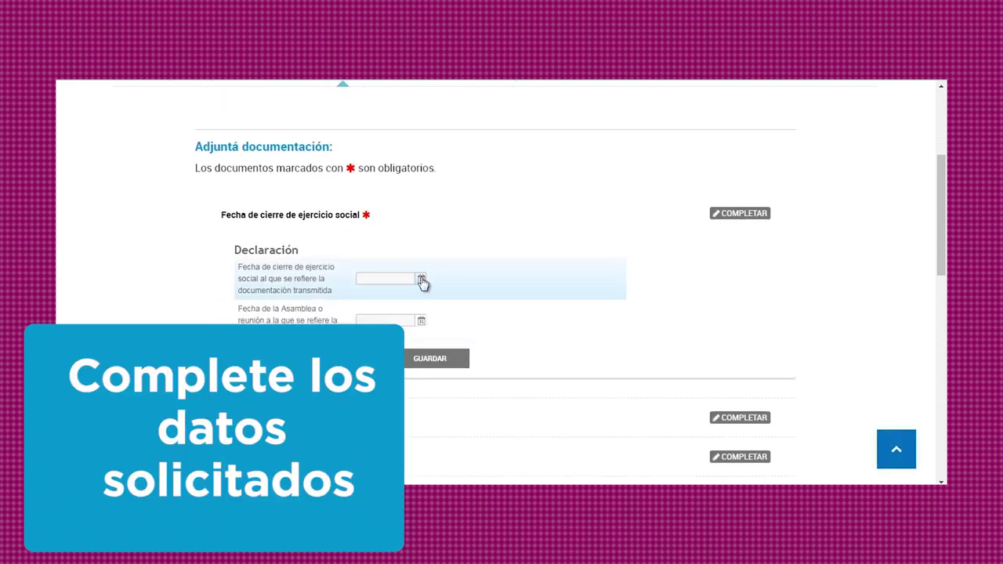
{"action": "left_click", "coordinate": [422, 280]}
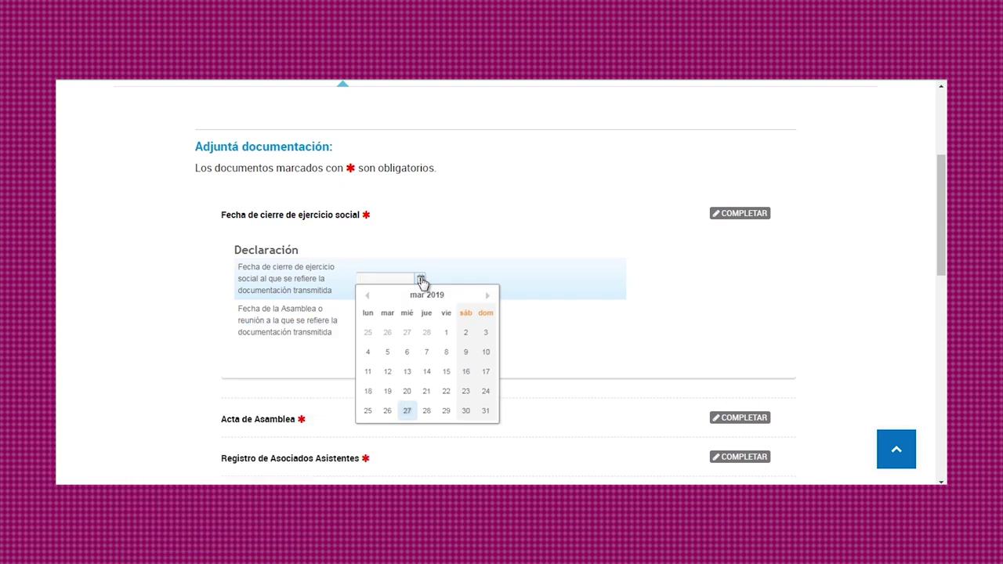
{"action": "left_click", "coordinate": [427, 334]}
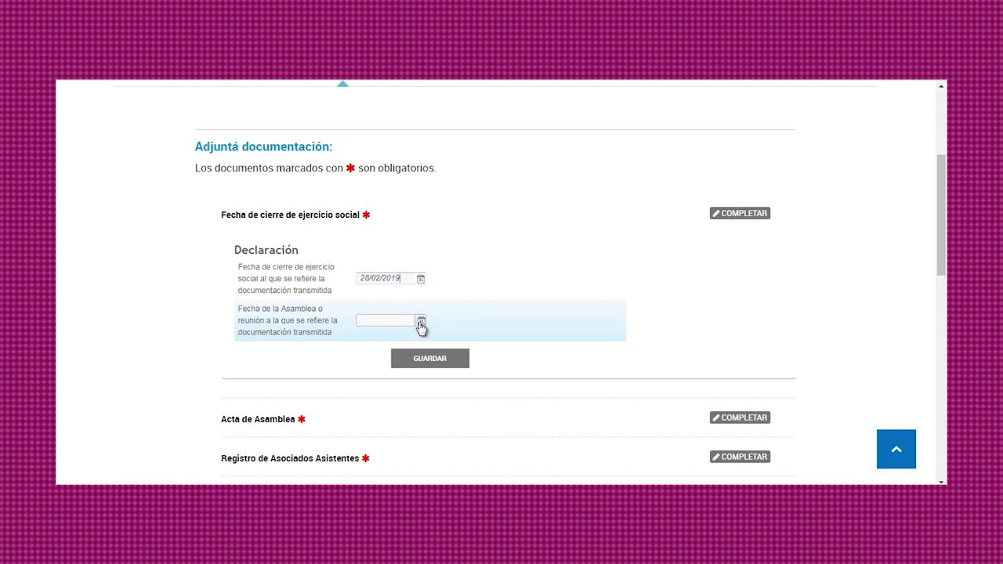
{"action": "left_click", "coordinate": [421, 322]}
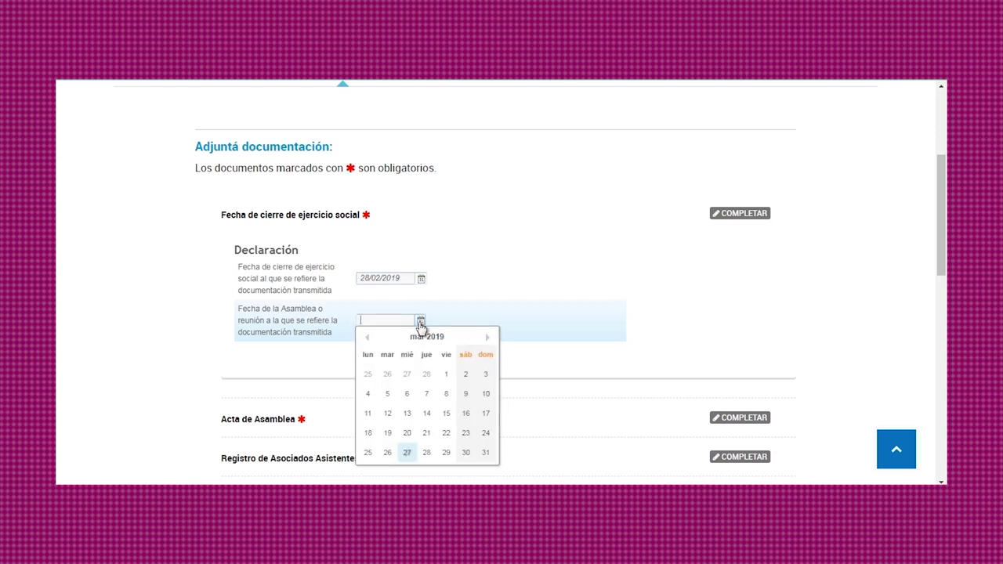
{"action": "left_click", "coordinate": [427, 415]}
{"action": "left_click", "coordinate": [439, 366]}
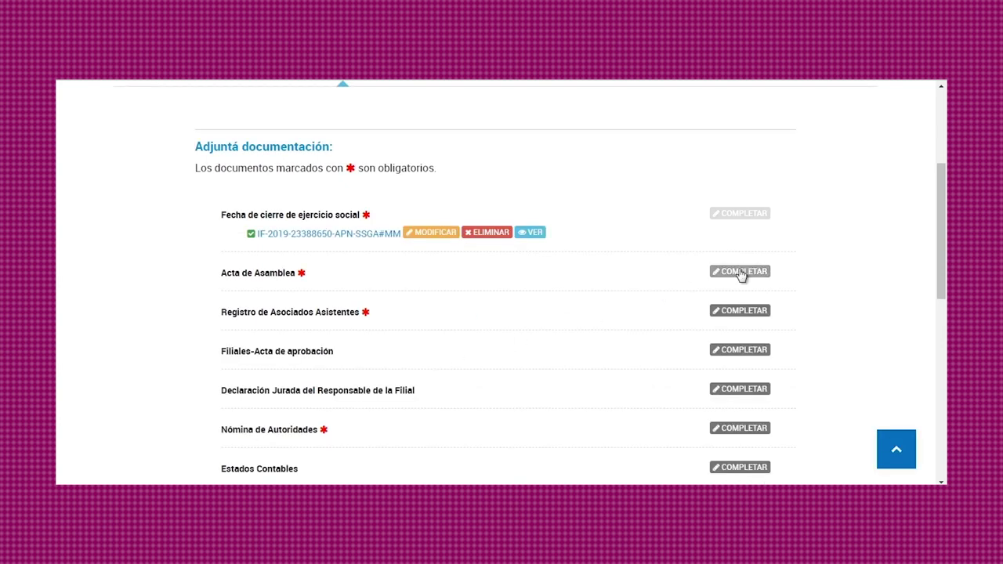
In Acta de Asamblea, set type Ordinaria, mark President and Secretary signed, first designated member not.
{"action": "left_click", "coordinate": [741, 272]}
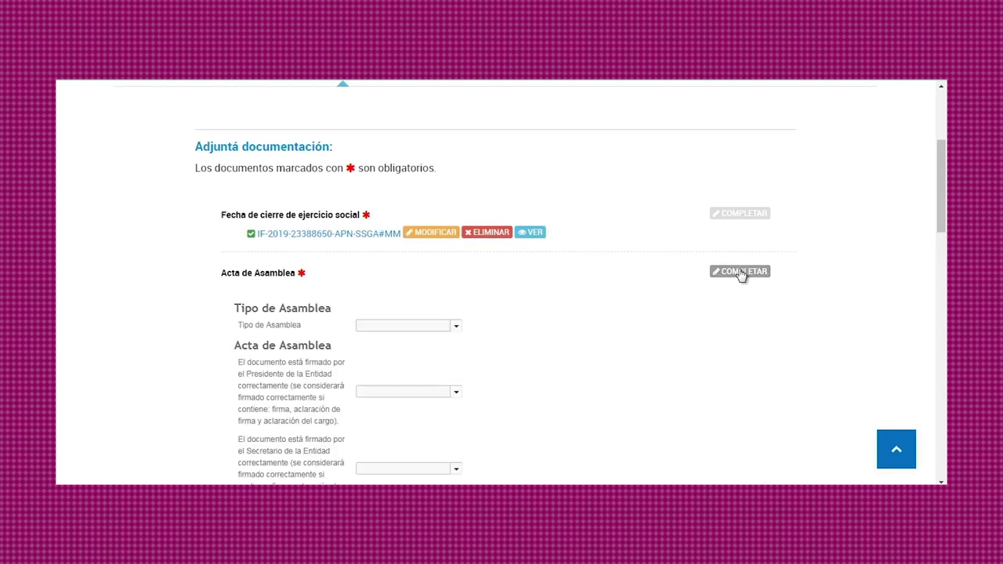
{"action": "scroll", "coordinate": [648, 351], "scroll_direction": "down", "scroll_amount": 1}
{"action": "scroll", "coordinate": [648, 351], "scroll_direction": "down", "scroll_amount": 3}
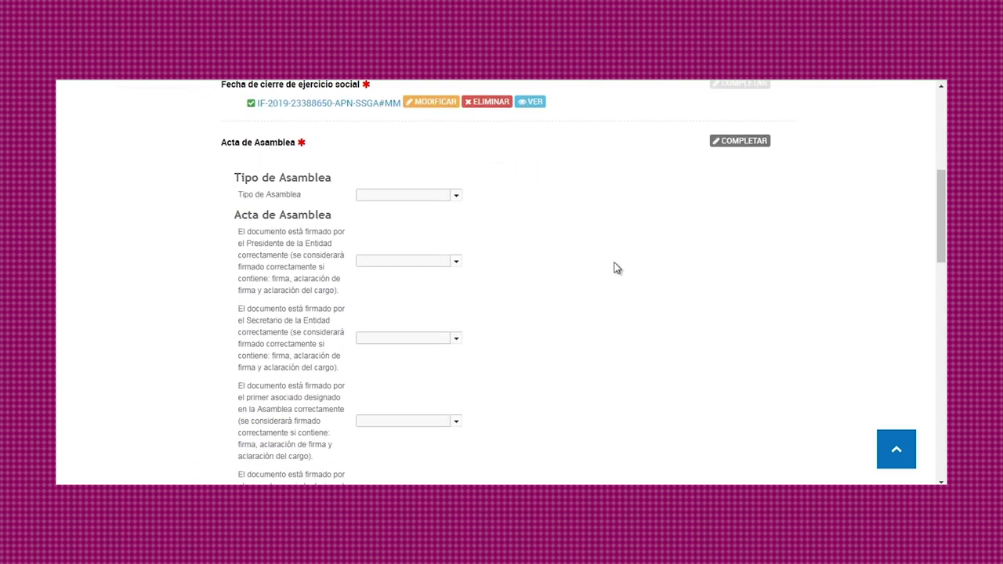
{"action": "left_click", "coordinate": [454, 199]}
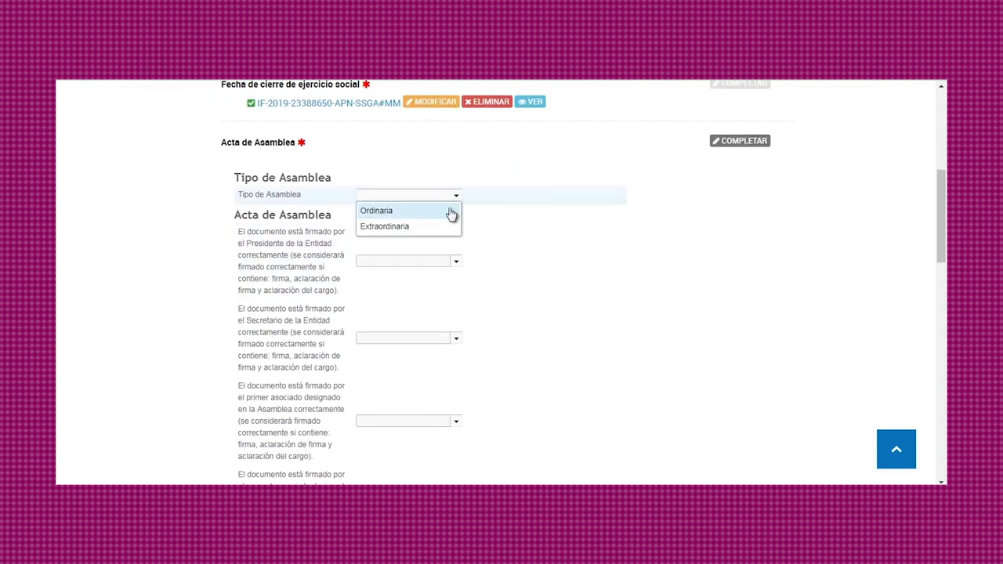
{"action": "left_click", "coordinate": [450, 210]}
{"action": "left_click", "coordinate": [455, 262]}
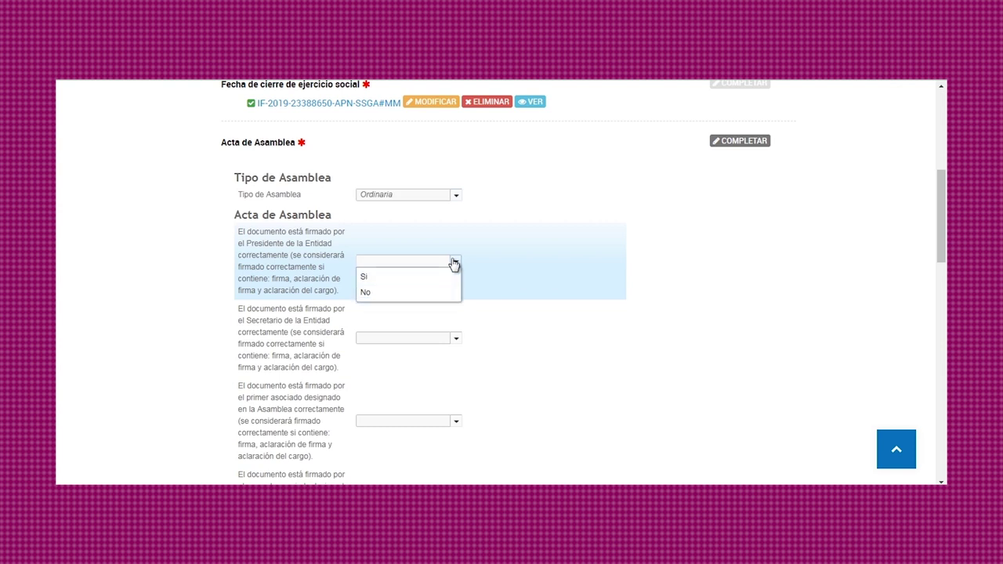
{"action": "left_click", "coordinate": [443, 279]}
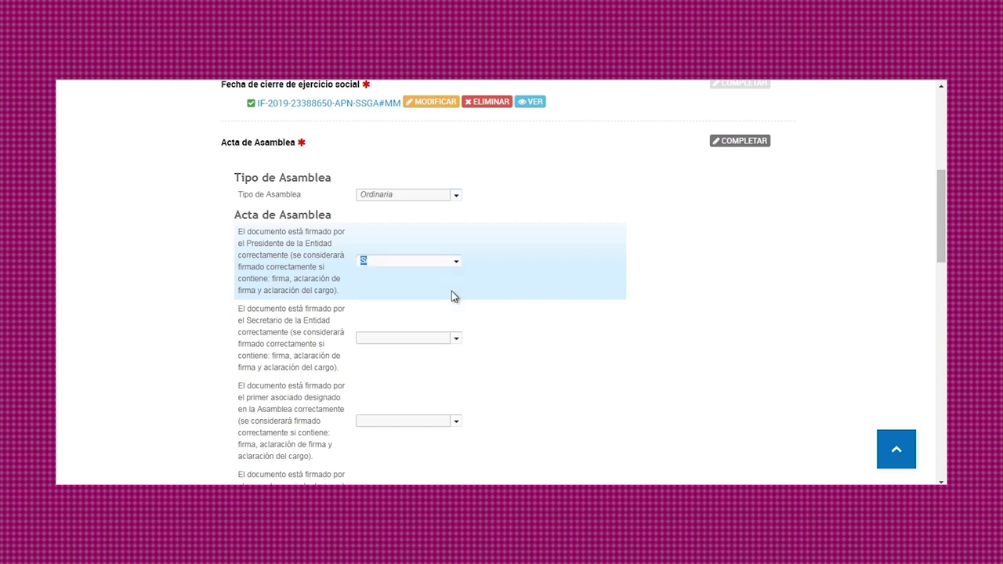
{"action": "left_click", "coordinate": [454, 340]}
{"action": "left_click", "coordinate": [453, 355]}
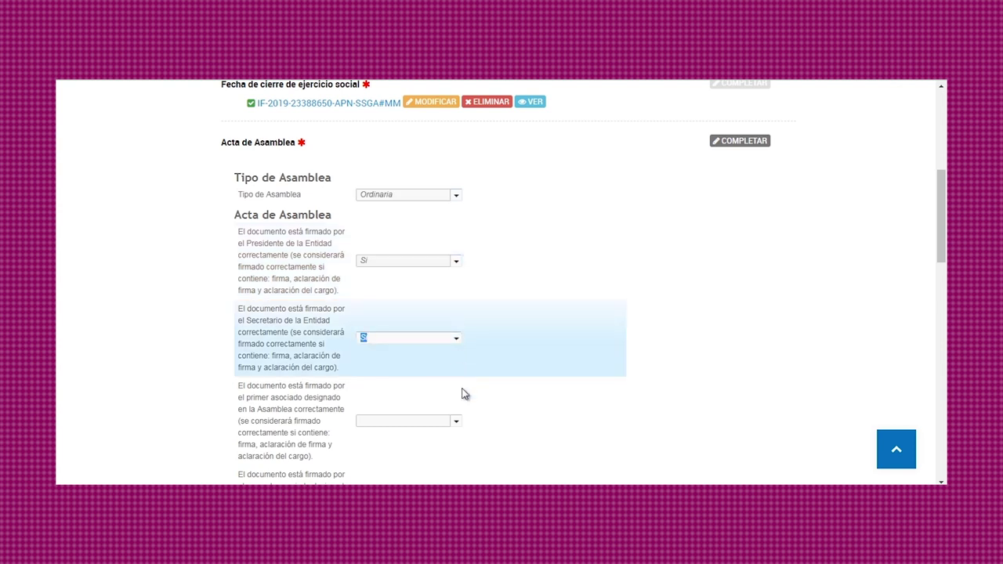
{"action": "left_click", "coordinate": [456, 424]}
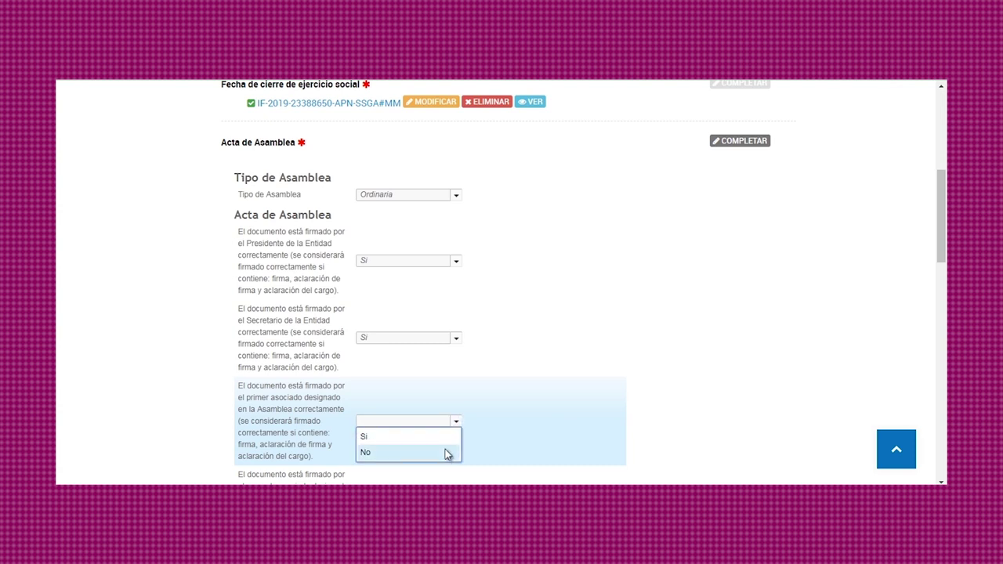
{"action": "left_click", "coordinate": [445, 452]}
Change the first designated member's signature answer to Sí and confirm the second member signed.
{"action": "scroll", "coordinate": [536, 294], "scroll_direction": "down", "scroll_amount": 3}
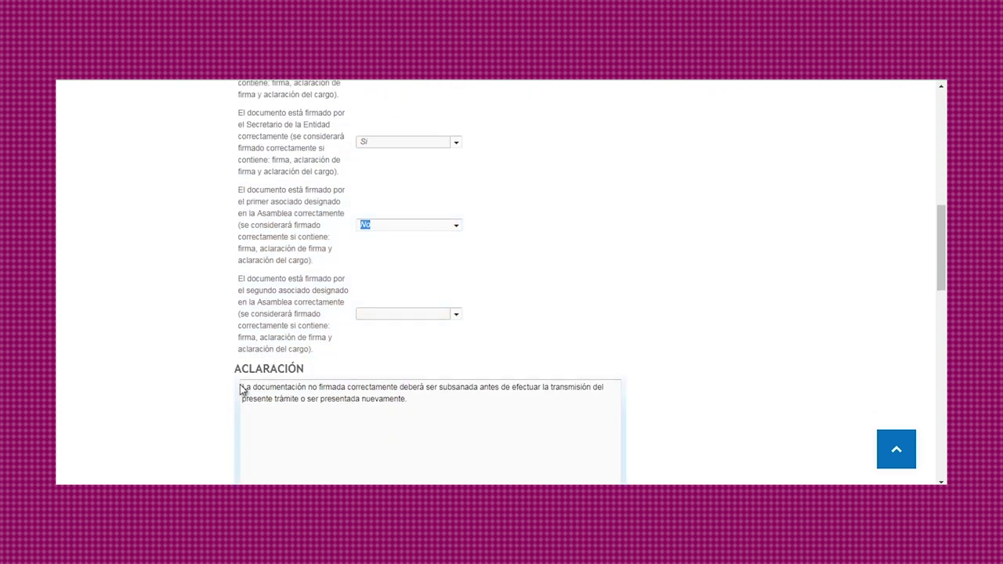
{"action": "left_click_drag", "start_coordinate": [242, 387], "coordinate": [506, 429]}
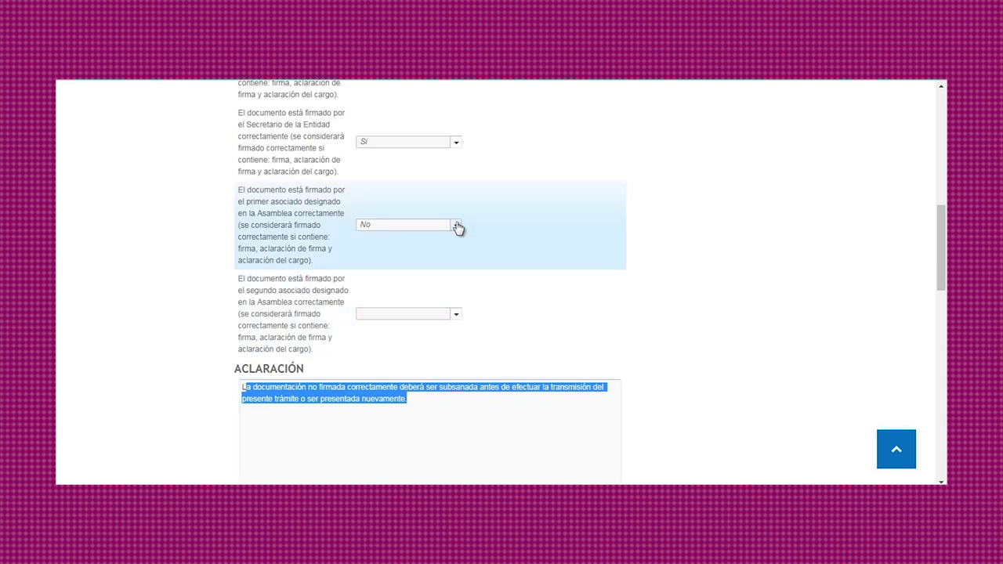
{"action": "left_click", "coordinate": [457, 227]}
{"action": "left_click", "coordinate": [458, 227]}
{"action": "left_click", "coordinate": [443, 241]}
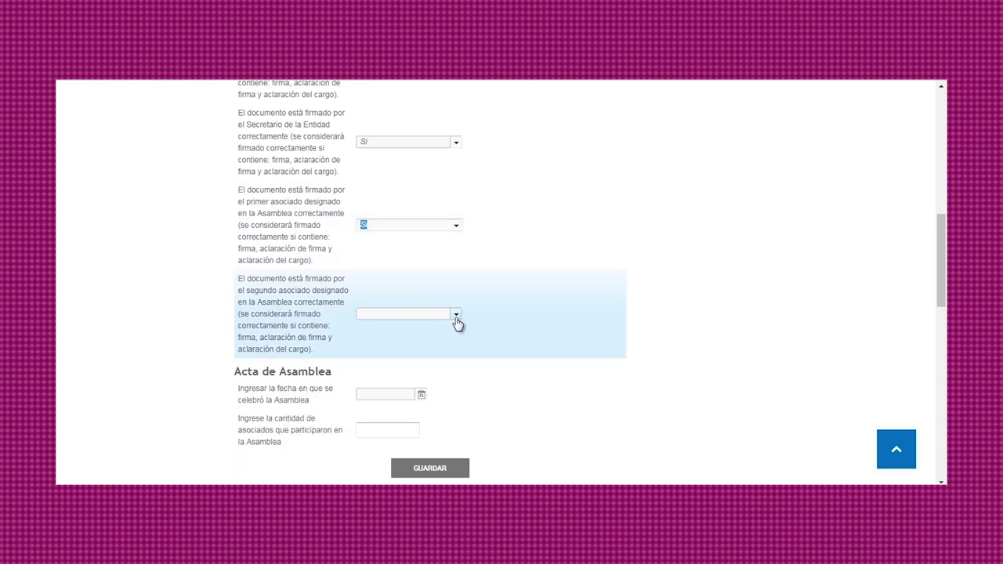
{"action": "left_click", "coordinate": [456, 318]}
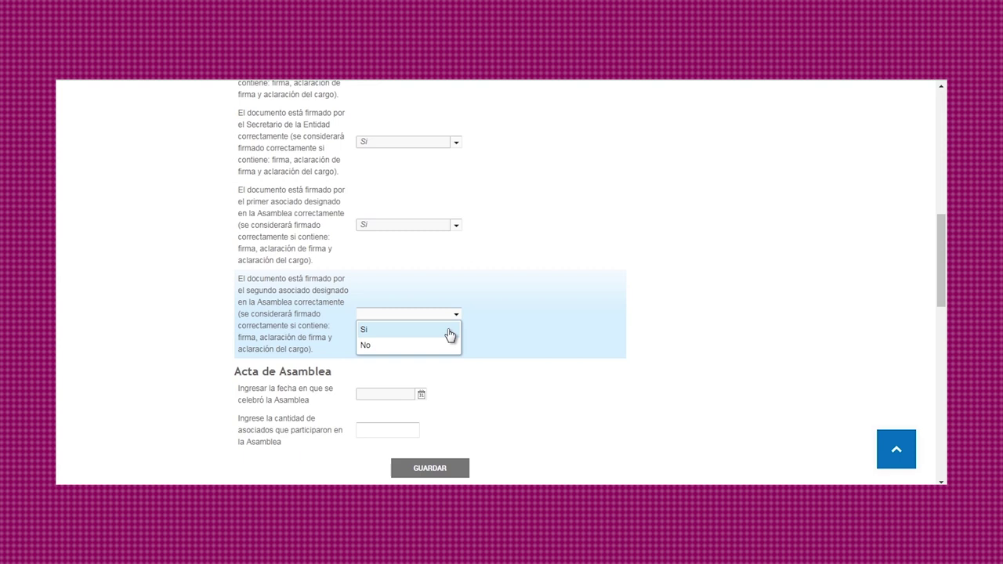
{"action": "left_click", "coordinate": [450, 332]}
{"action": "scroll", "coordinate": [473, 322], "scroll_direction": "down", "scroll_amount": 2}
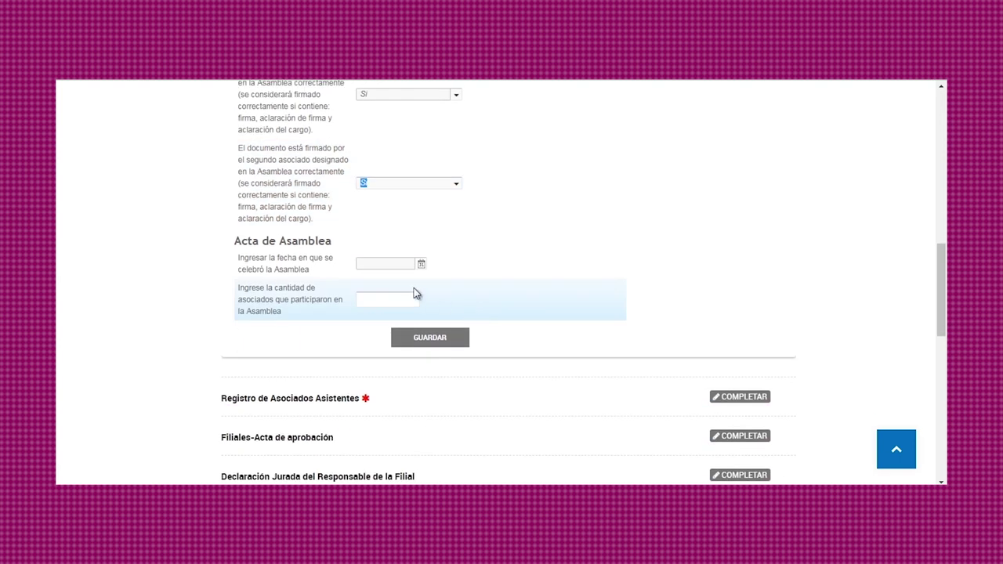
Set the Assembly date to 28/03/2019 with 56 participating members and save the Acta.
{"action": "left_click", "coordinate": [421, 265]}
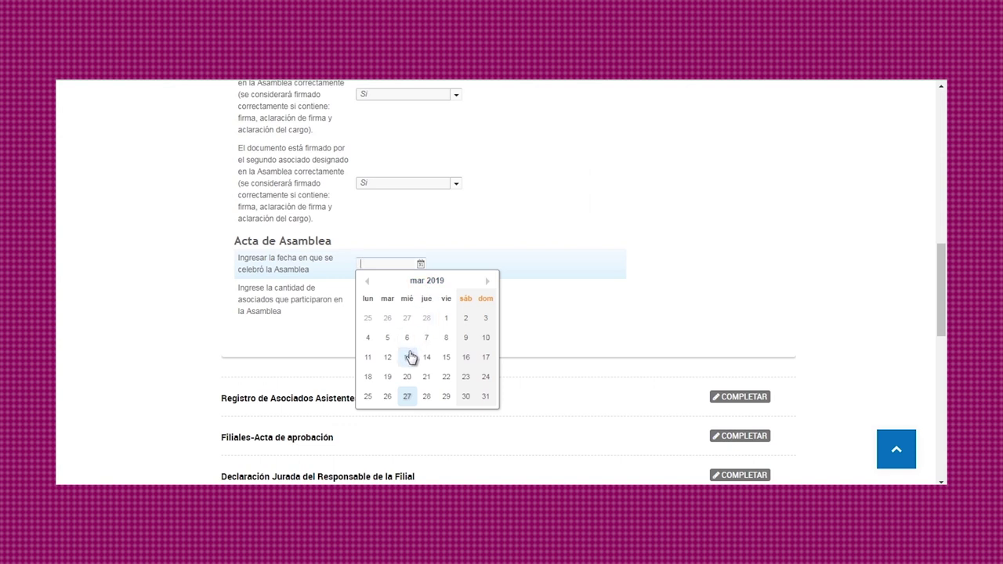
{"action": "left_click", "coordinate": [426, 396]}
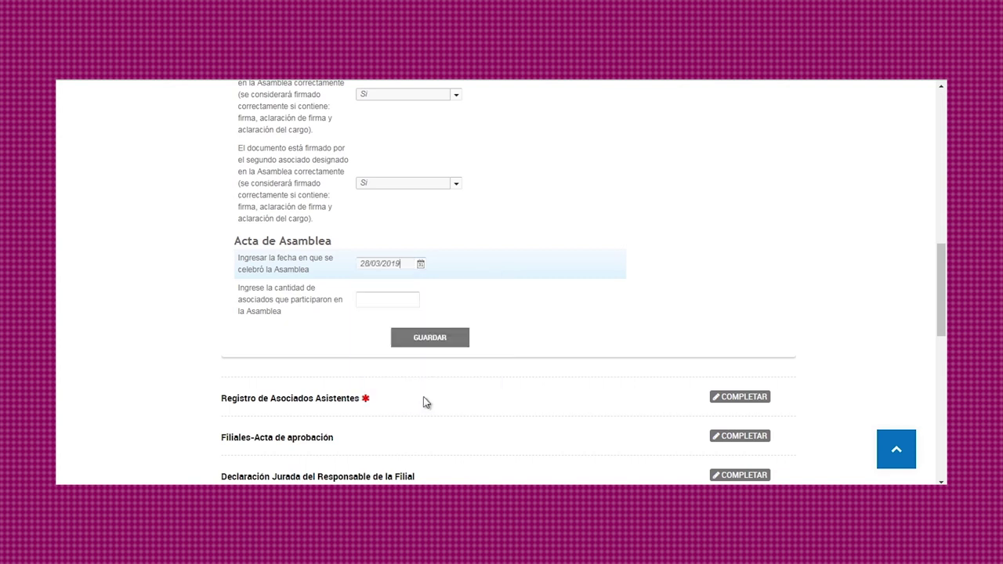
{"action": "left_click", "coordinate": [404, 308]}
{"action": "left_click", "coordinate": [396, 328]}
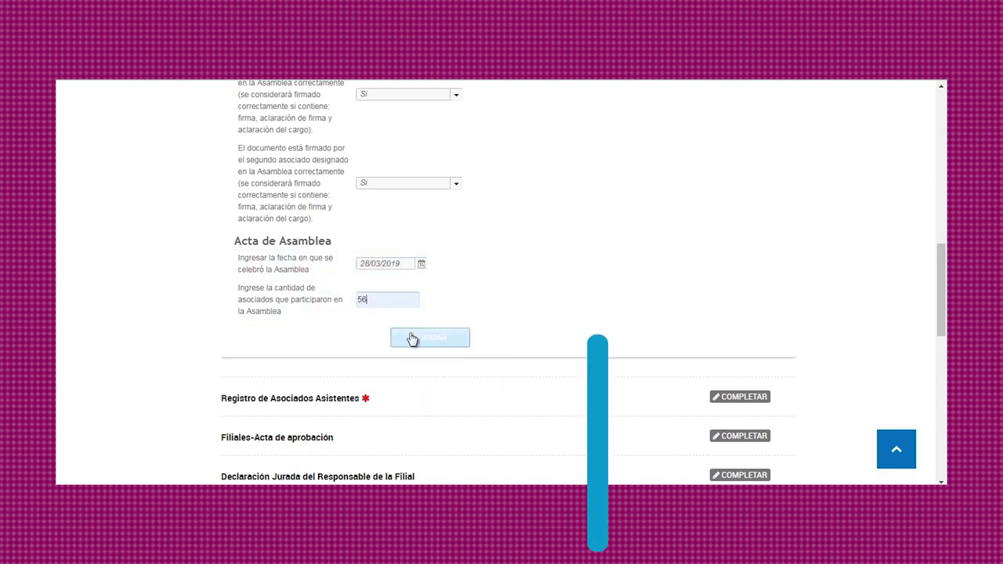
{"action": "left_click", "coordinate": [412, 338]}
Attach the COOPERATIVAS file as the assembly minutes document.
{"action": "left_click", "coordinate": [420, 385]}
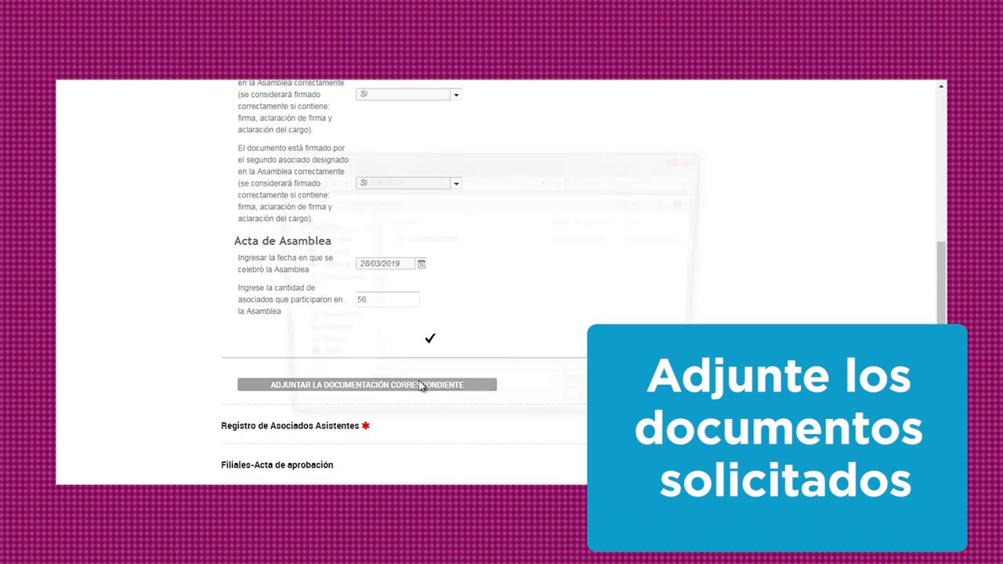
{"action": "left_click", "coordinate": [444, 239]}
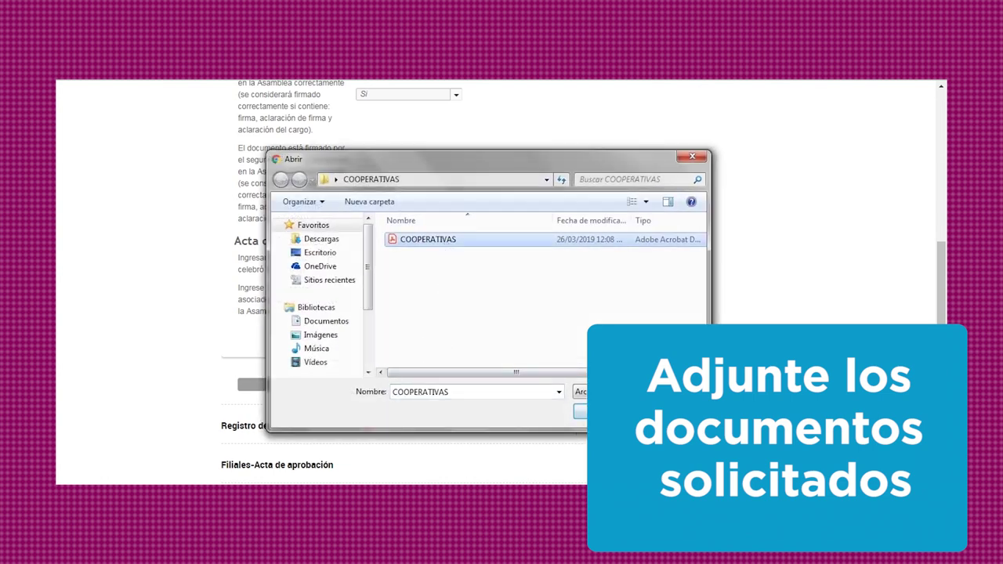
{"action": "key", "text": "Return"}
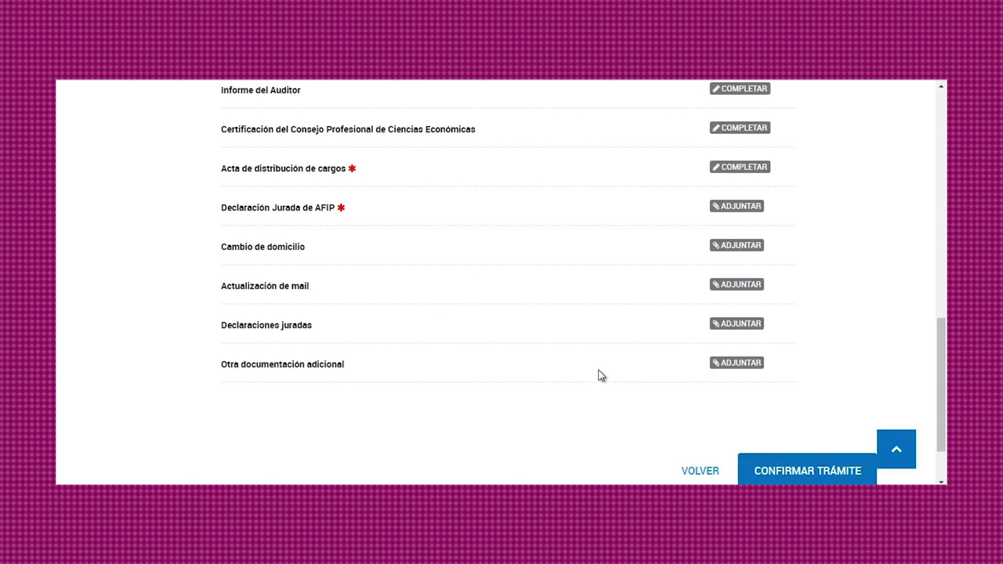
{"action": "scroll", "coordinate": [599, 374], "scroll_direction": "up", "scroll_amount": 6}
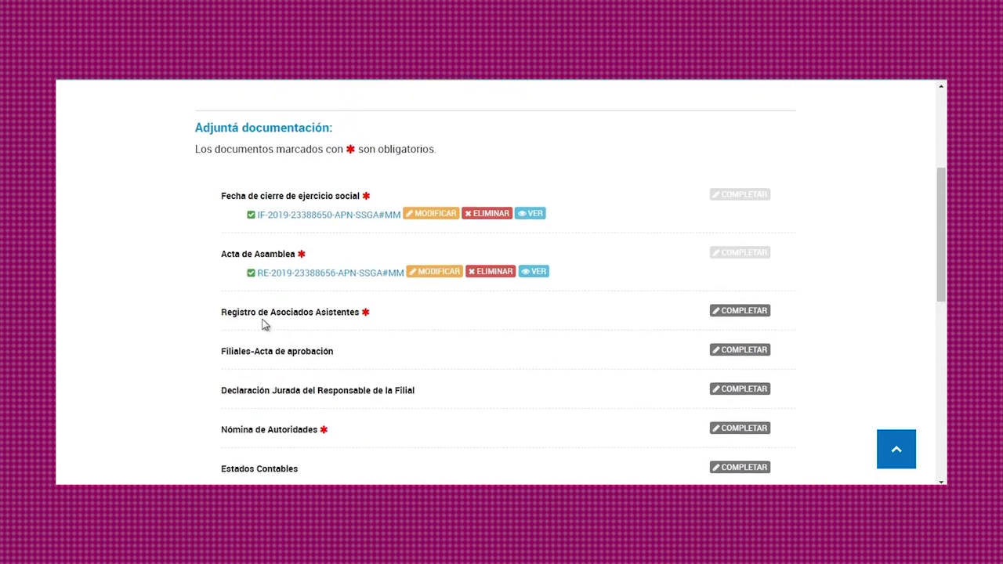
Record 54 attending members in the Registro de Asociados Asistentes and save.
{"action": "left_click", "coordinate": [740, 312]}
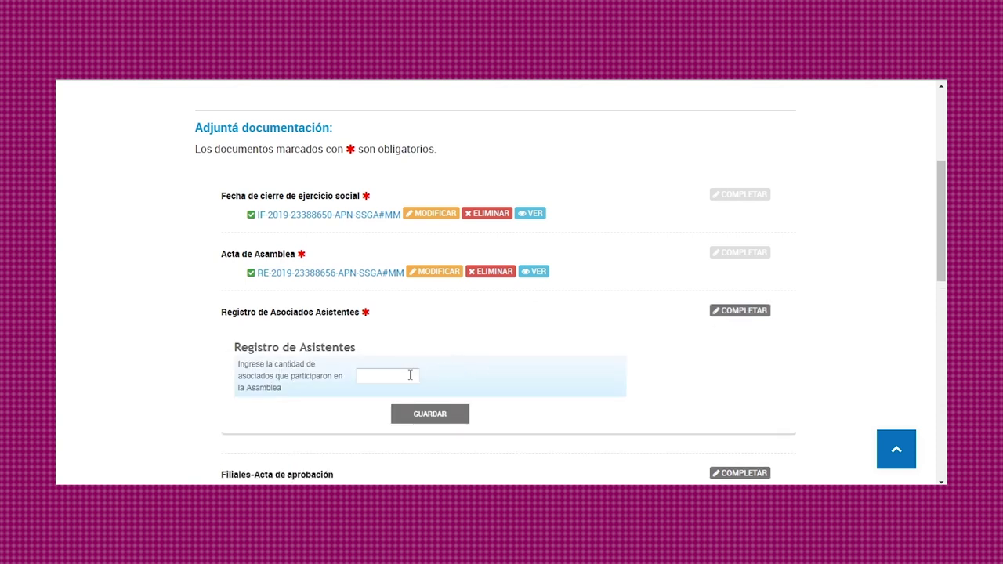
{"action": "left_click", "coordinate": [409, 376]}
{"action": "left_click", "coordinate": [391, 401]}
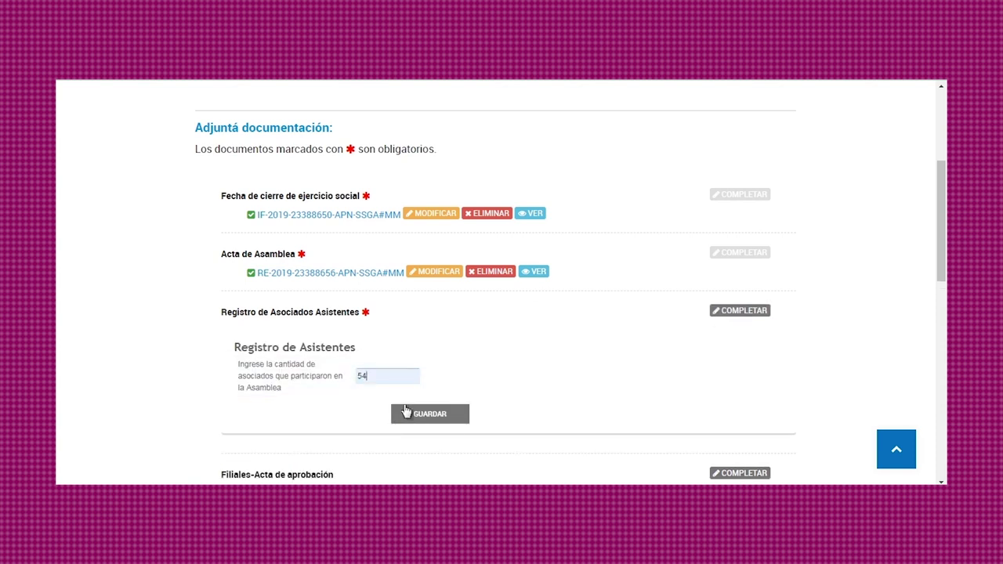
{"action": "left_click", "coordinate": [421, 417]}
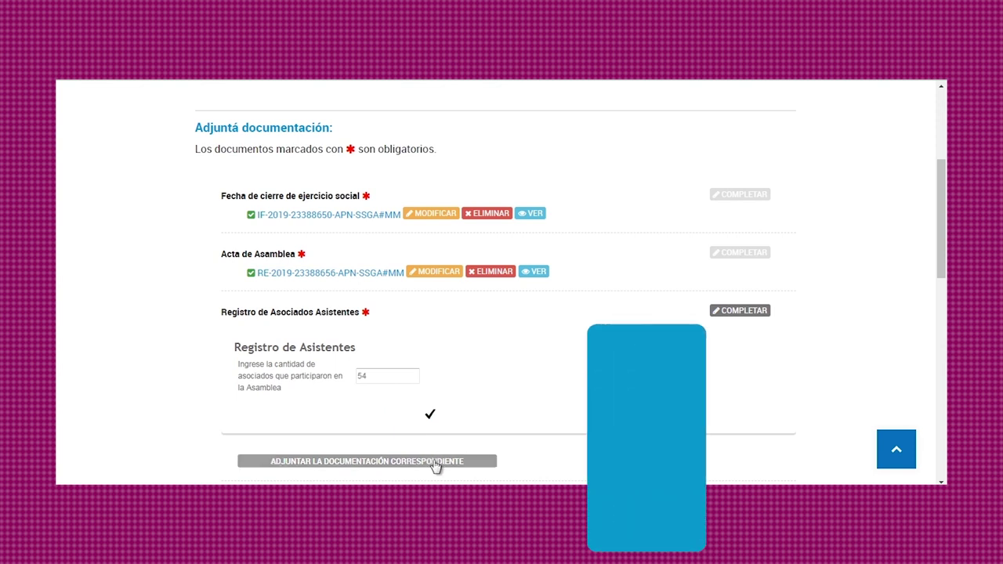
Attach the COOPERATIVAS file to the attendee register.
{"action": "left_click", "coordinate": [437, 463]}
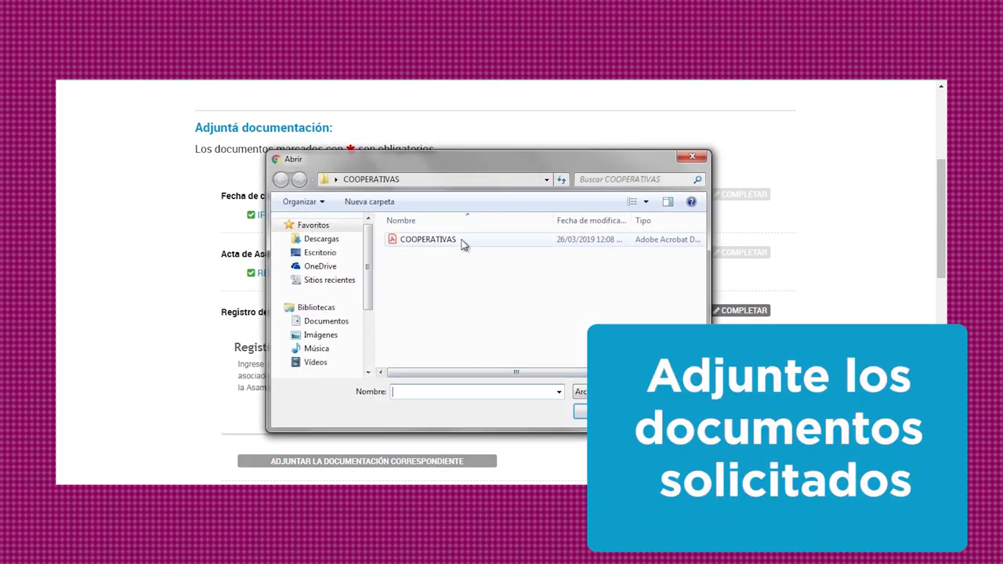
{"action": "left_click", "coordinate": [463, 241]}
{"action": "left_click", "coordinate": [582, 414]}
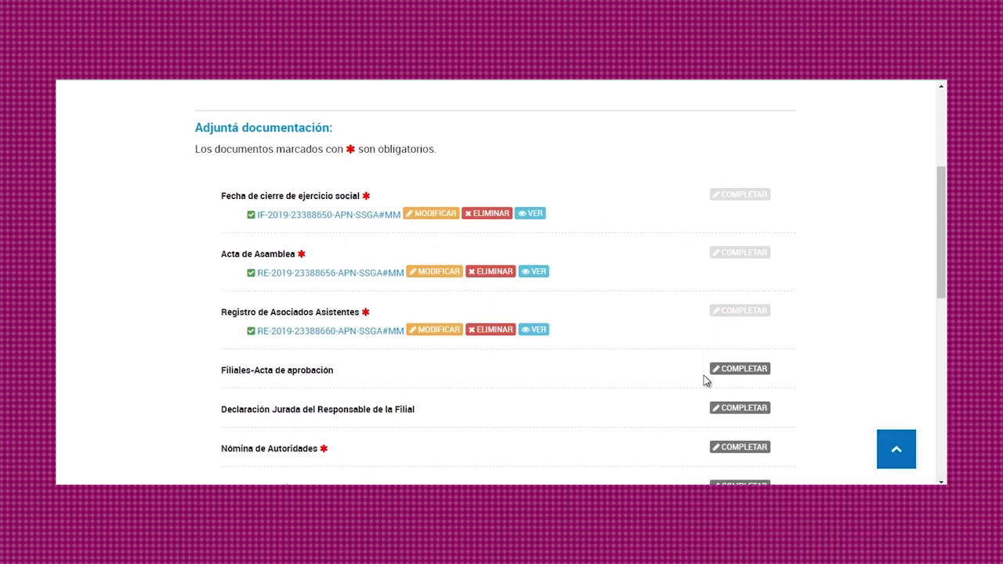
{"action": "scroll", "coordinate": [705, 380], "scroll_direction": "down", "scroll_amount": 2}
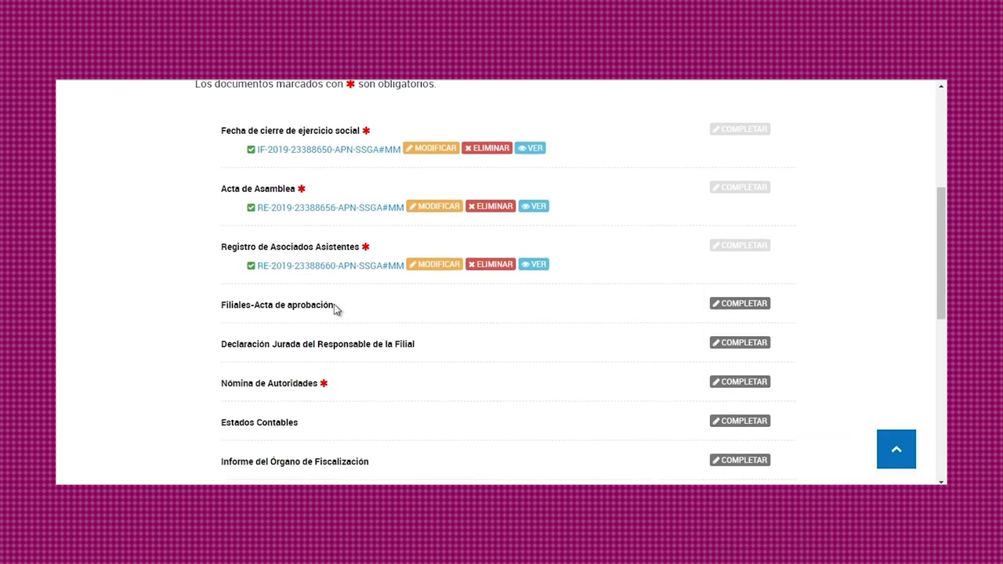
Set the branch approval date to 07/03/2019 and location to Ciudad de Buenos Aires, Comuna 3, Balvanera.
{"action": "left_click", "coordinate": [736, 304]}
{"action": "scroll", "coordinate": [729, 303], "scroll_direction": "down", "scroll_amount": 2}
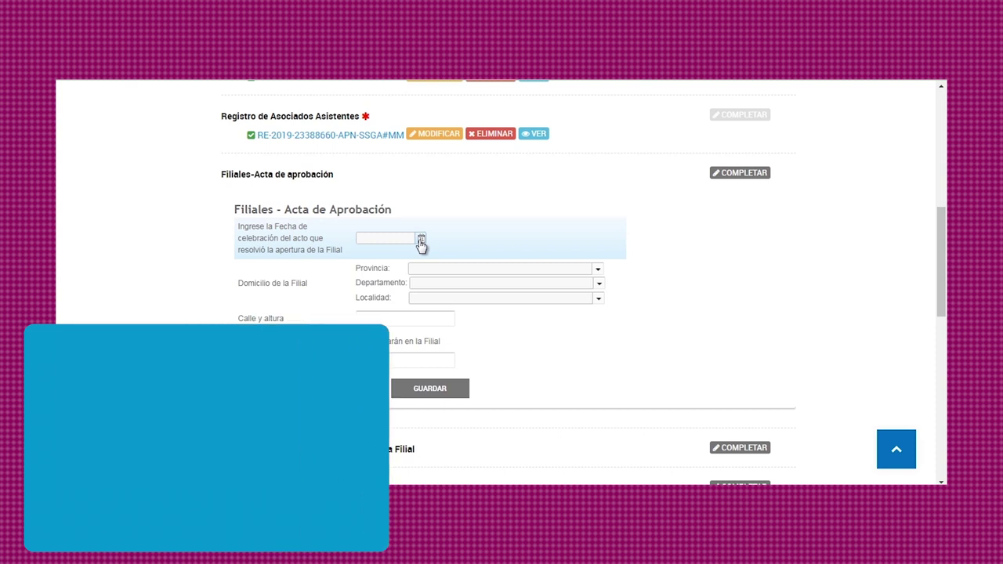
{"action": "left_click", "coordinate": [421, 242]}
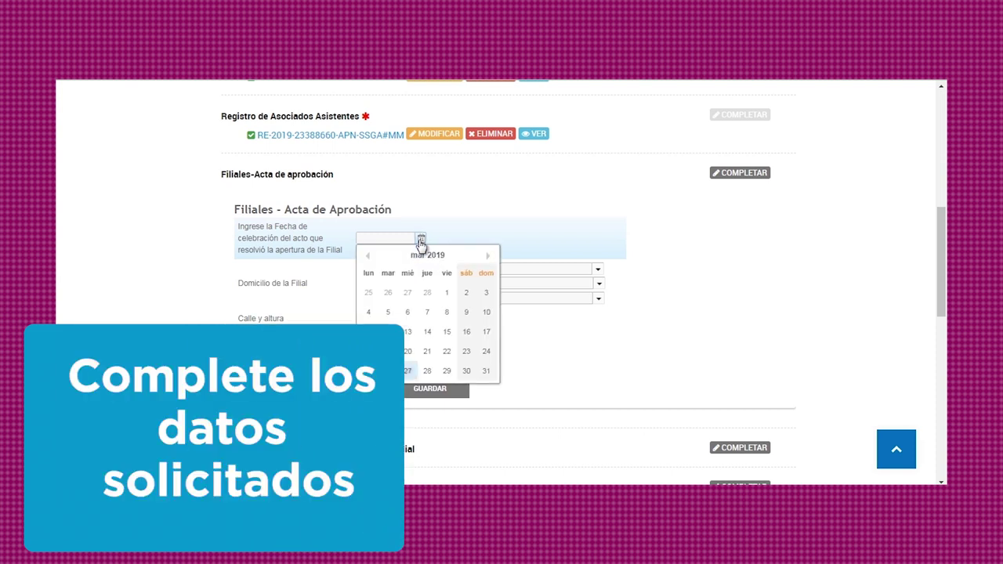
{"action": "left_click", "coordinate": [427, 312]}
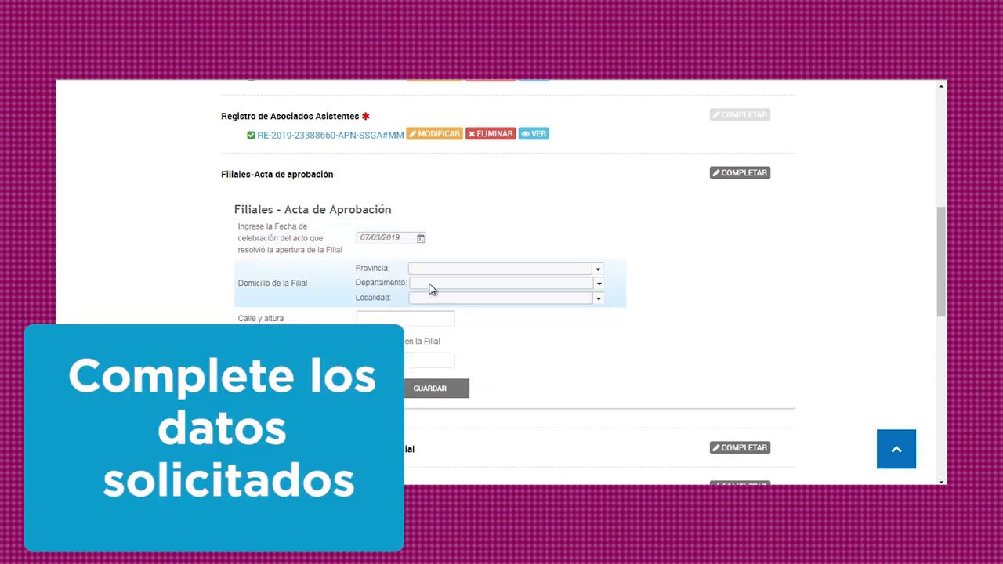
{"action": "left_click", "coordinate": [599, 272]}
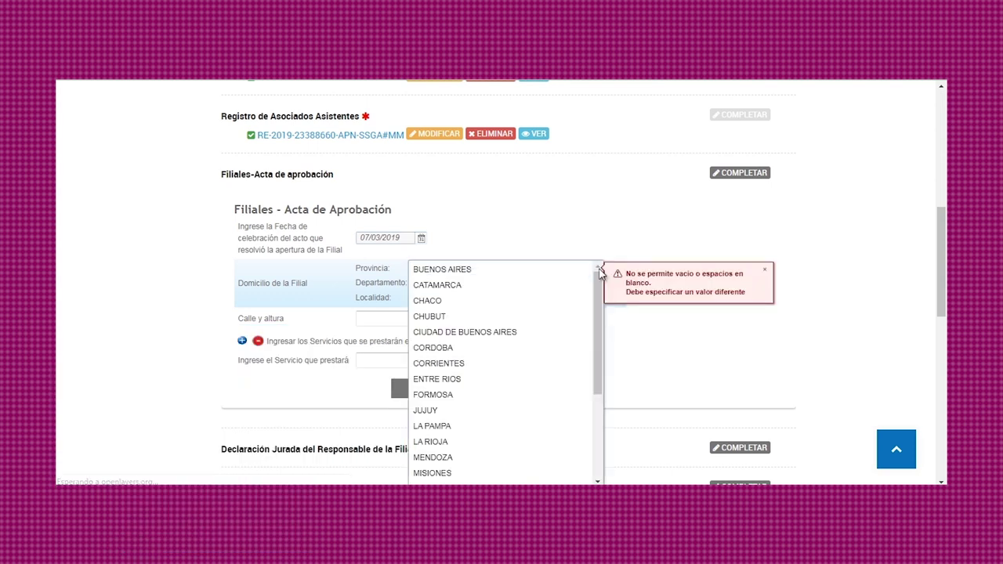
{"action": "left_click", "coordinate": [550, 333]}
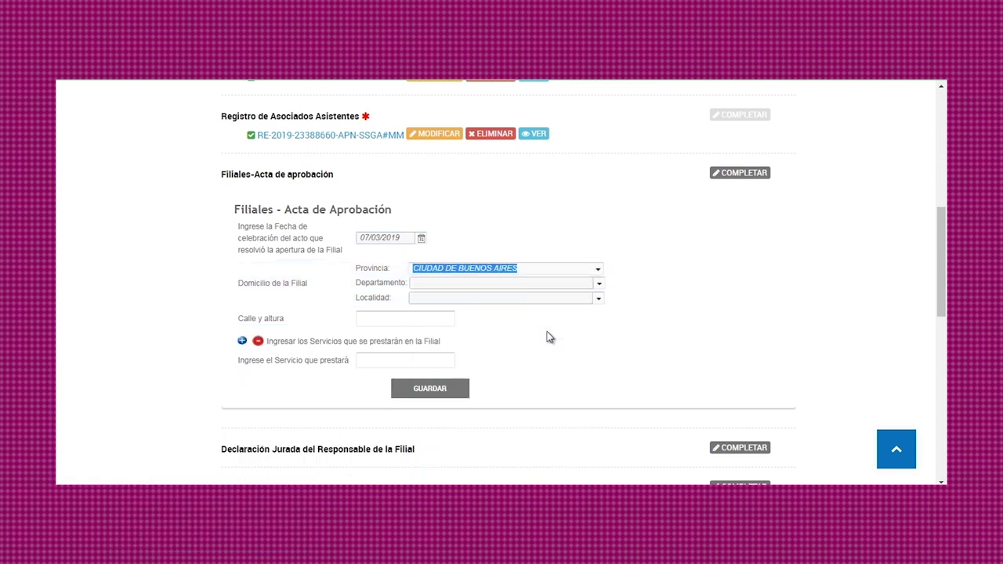
{"action": "left_click", "coordinate": [598, 283]}
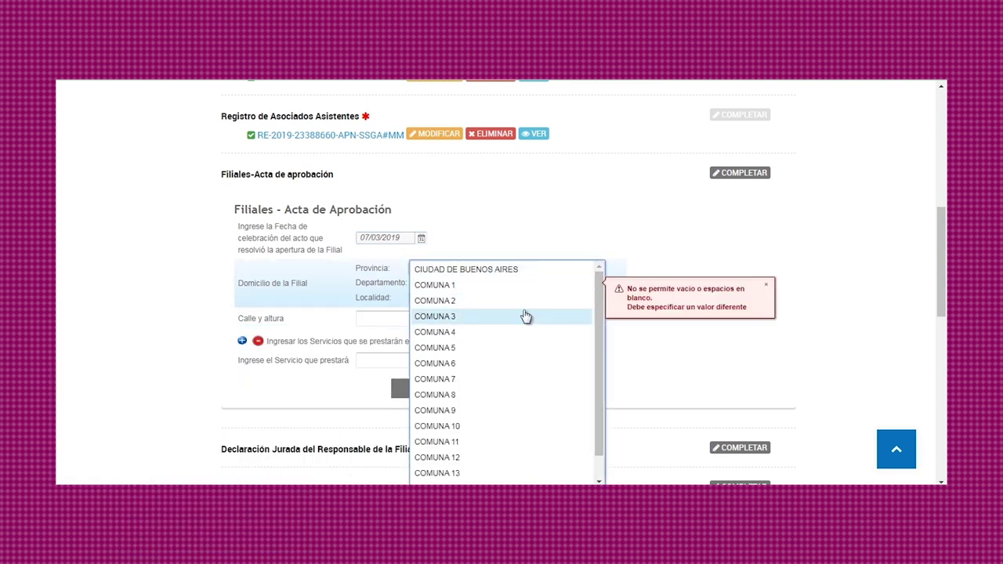
{"action": "left_click", "coordinate": [526, 316]}
{"action": "left_click", "coordinate": [597, 299]}
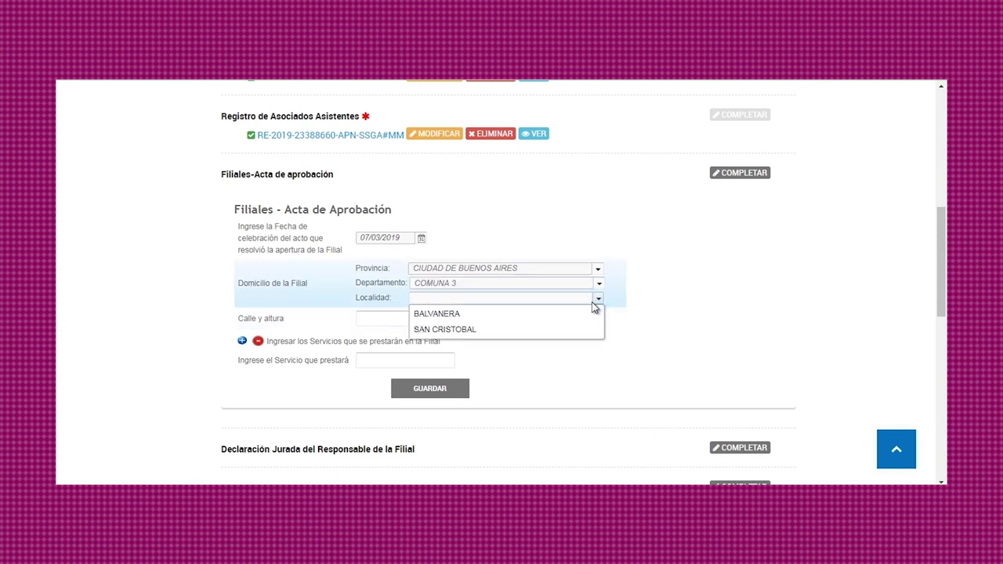
{"action": "left_click", "coordinate": [578, 315]}
Enter the branch street and services, remove the extra empty service entry, and save.
{"action": "left_click", "coordinate": [419, 319]}
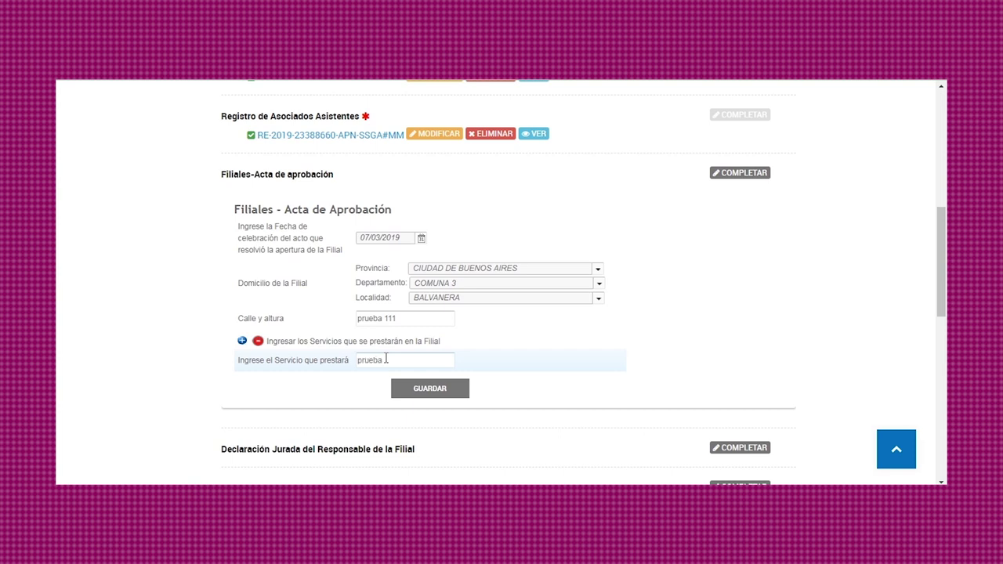
{"action": "left_click", "coordinate": [242, 341]}
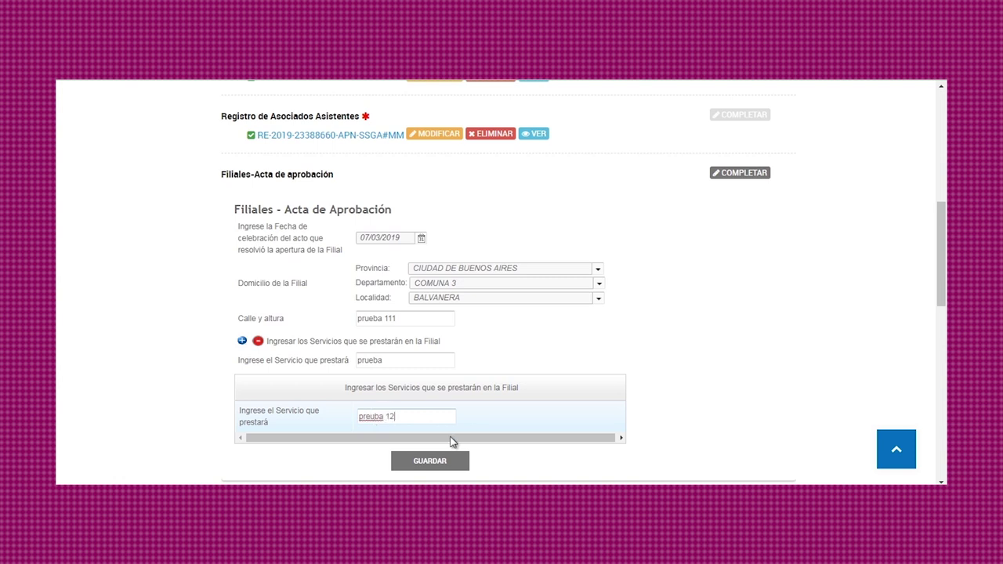
{"action": "left_click", "coordinate": [243, 341]}
{"action": "scroll", "coordinate": [648, 362], "scroll_direction": "down", "scroll_amount": 3}
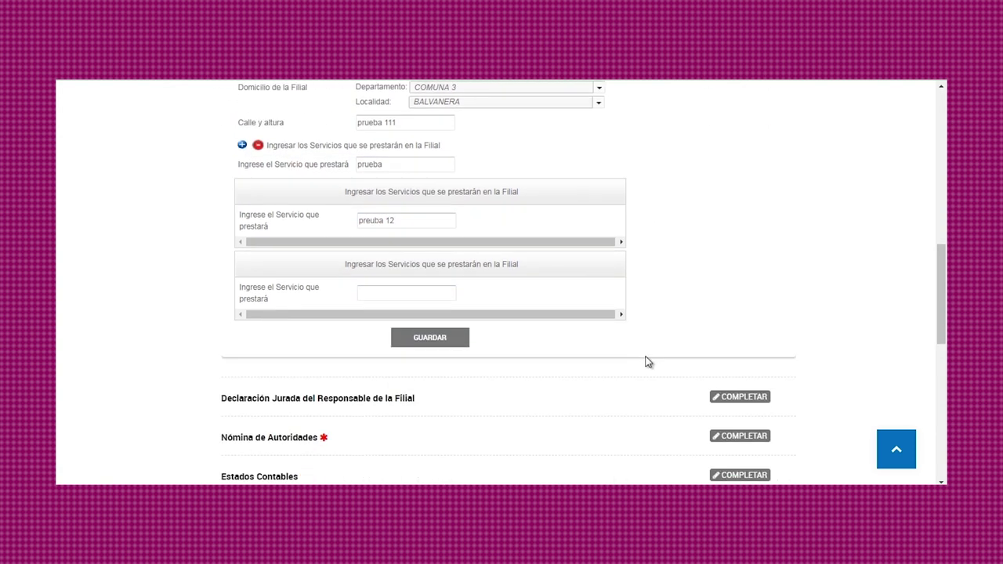
{"action": "left_click", "coordinate": [257, 148]}
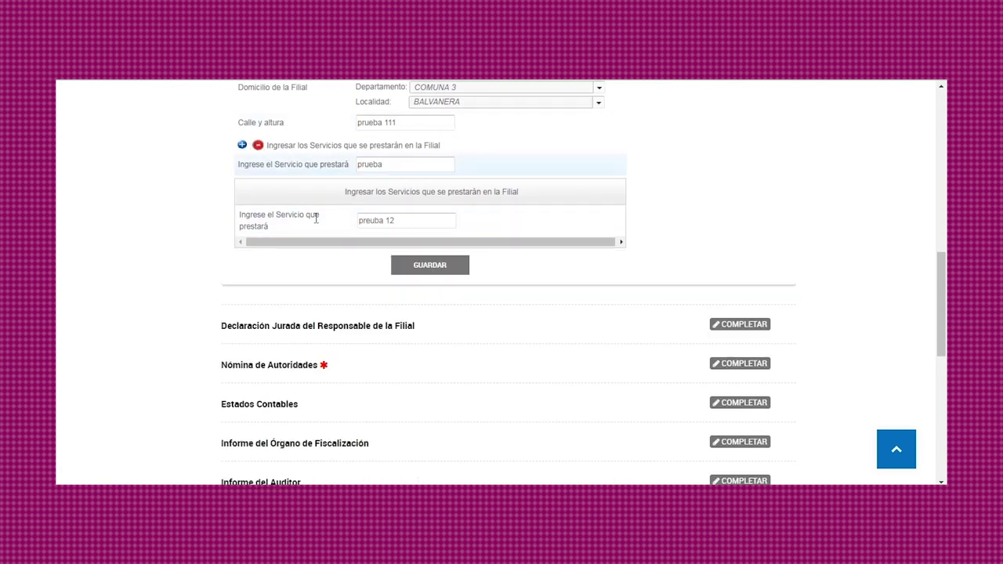
{"action": "left_click", "coordinate": [425, 268]}
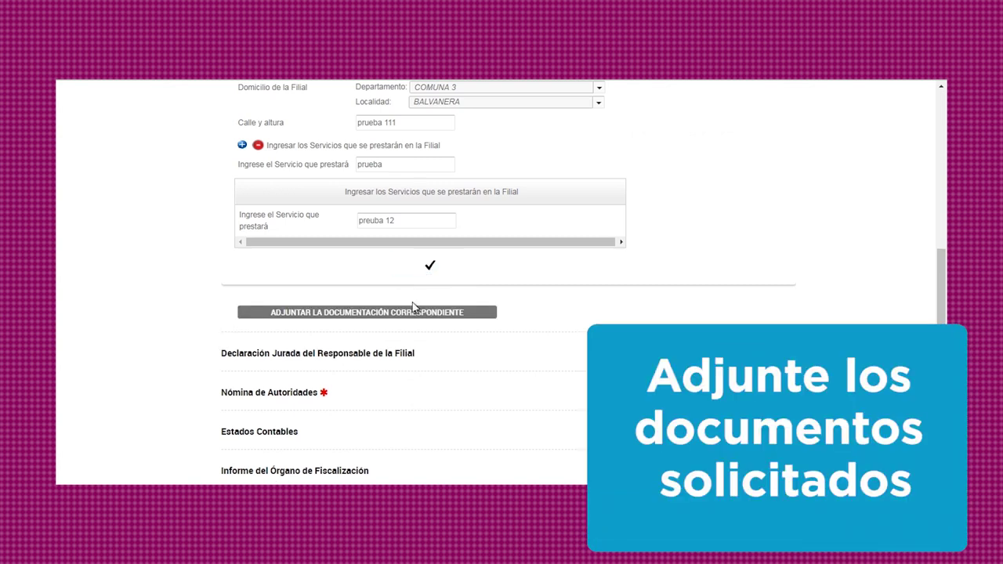
Attach the COOPERATIVAS file to the Filiales-Acta de aprobación.
{"action": "left_click", "coordinate": [416, 316]}
{"action": "left_click", "coordinate": [413, 244]}
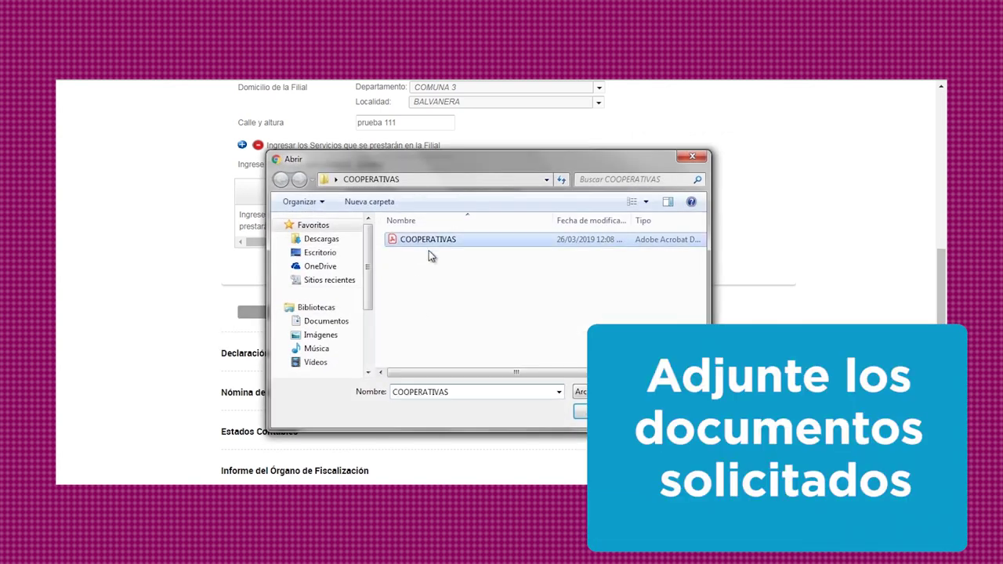
{"action": "left_click", "coordinate": [577, 413]}
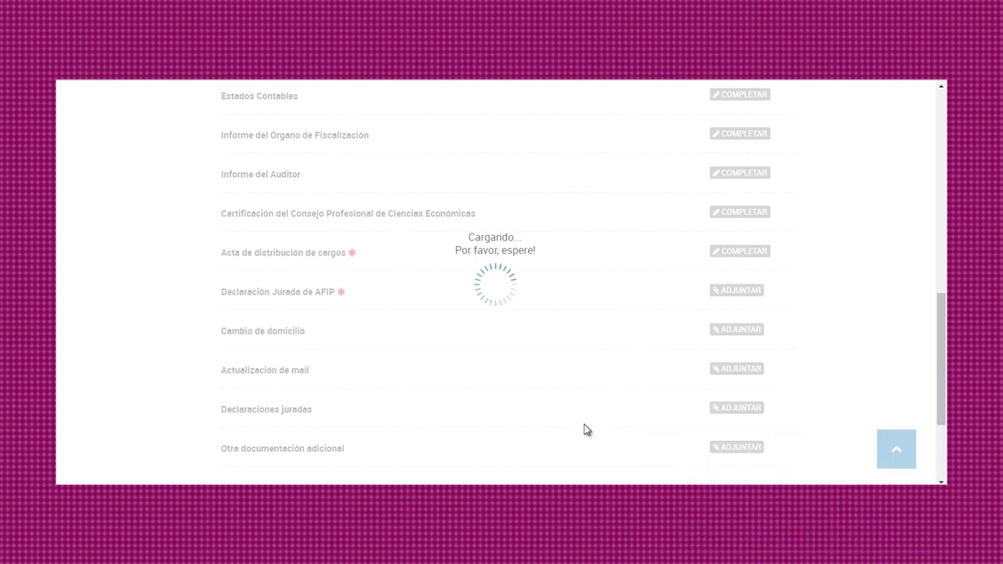
{"action": "scroll", "coordinate": [595, 416], "scroll_direction": "up", "scroll_amount": 3}
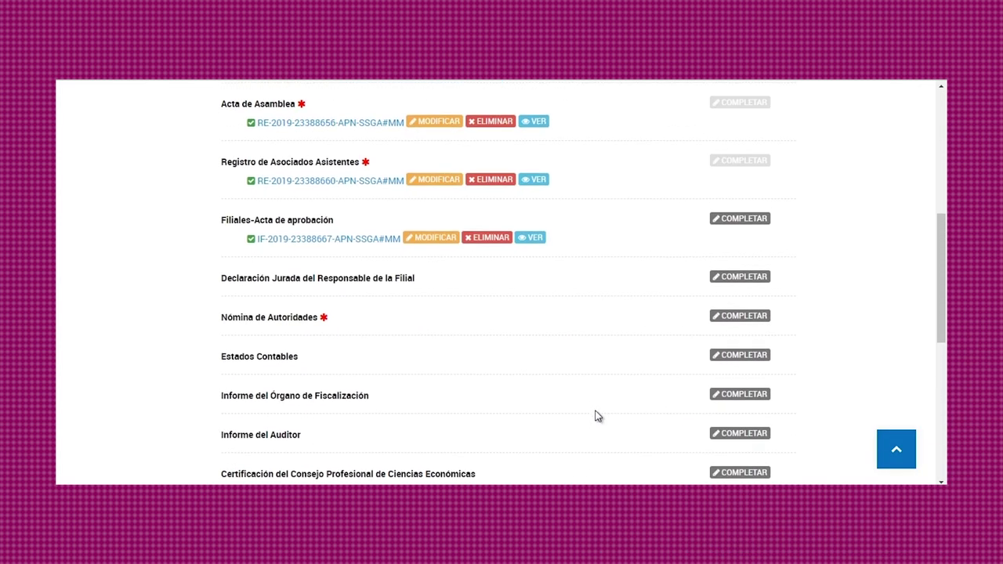
{"action": "left_click", "coordinate": [735, 283]}
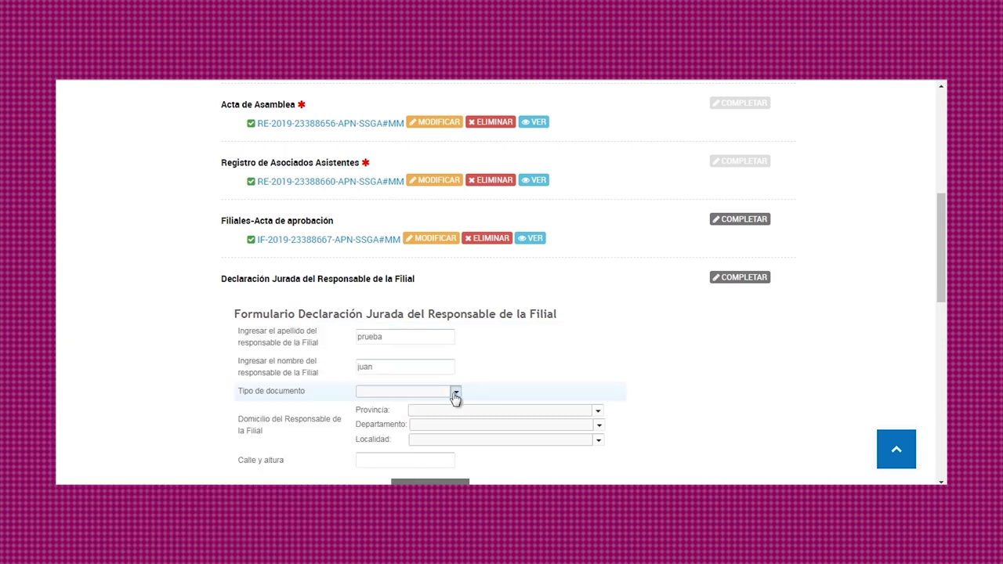
Give the branch manager a DNI with its number and an address in Ciudad de Buenos Aires, Comuna 9, Parque Avellaneda.
{"action": "left_click", "coordinate": [454, 392]}
{"action": "left_click", "coordinate": [457, 408]}
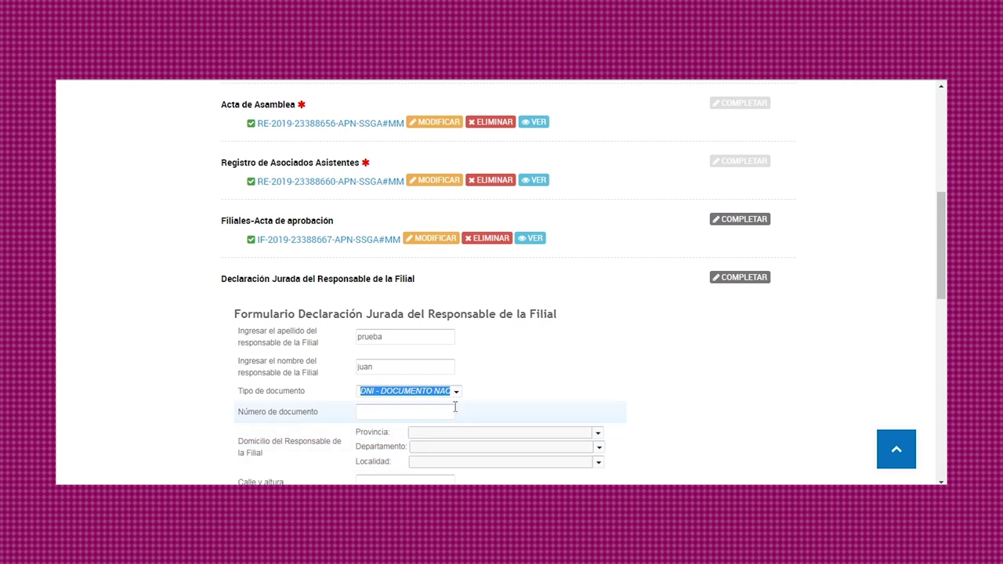
{"action": "left_click", "coordinate": [423, 411]}
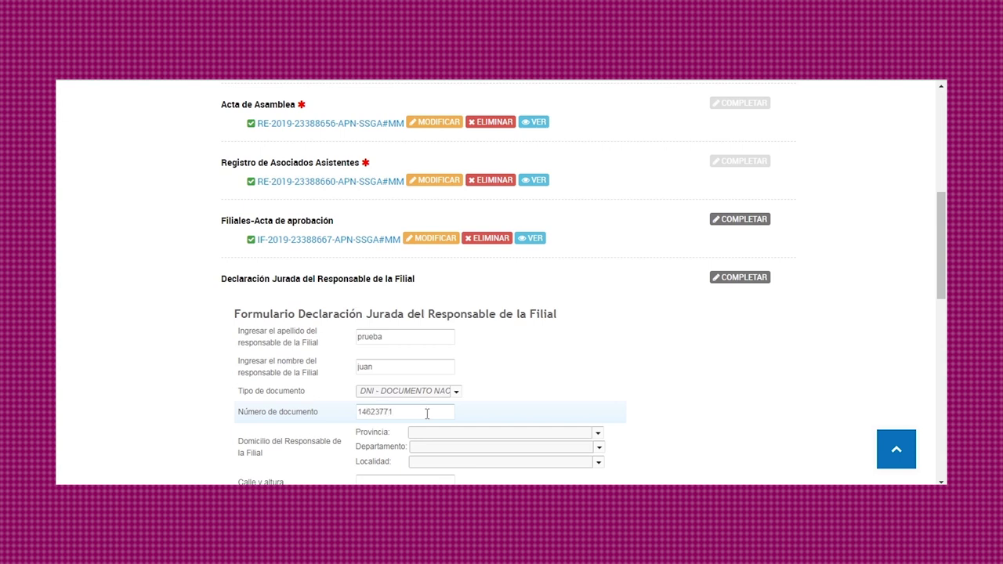
{"action": "left_click", "coordinate": [437, 431]}
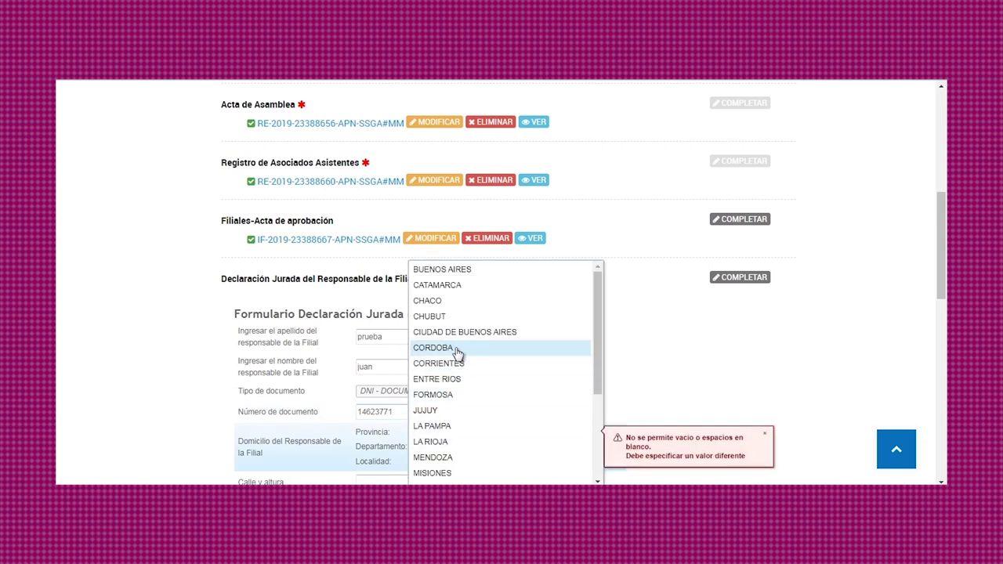
{"action": "left_click", "coordinate": [459, 333]}
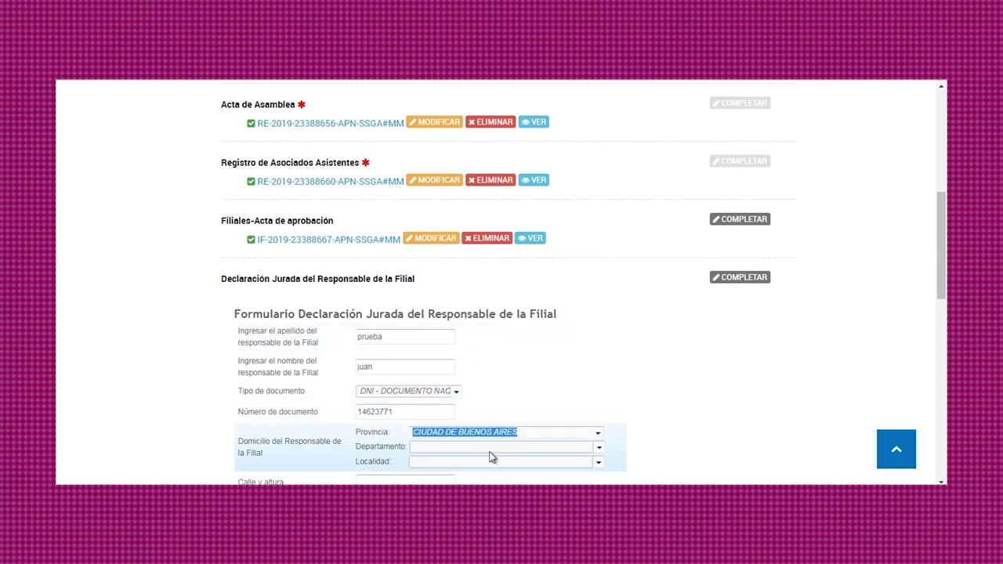
{"action": "left_click", "coordinate": [490, 456]}
{"action": "left_click", "coordinate": [477, 413]}
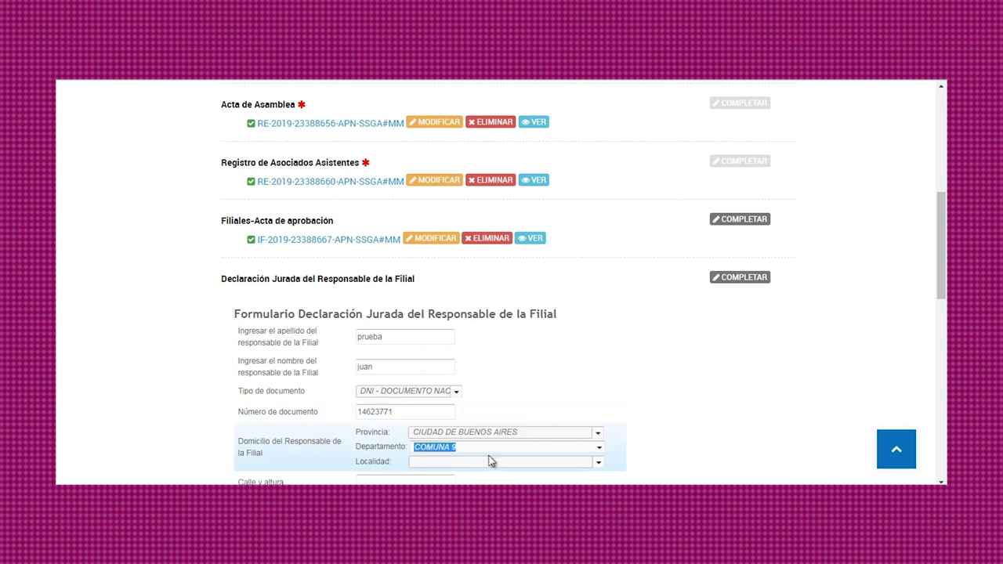
{"action": "left_click", "coordinate": [492, 462]}
{"action": "left_click", "coordinate": [491, 477]}
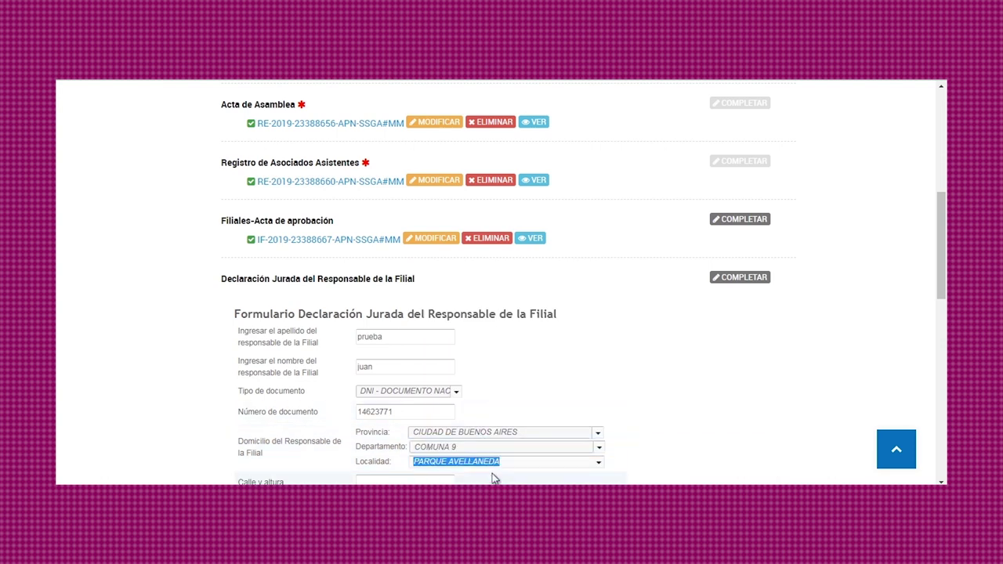
Enter the manager's street and number, save the declaration, and attach the COOPERATIVAS PDF.
{"action": "scroll", "coordinate": [638, 396], "scroll_direction": "down", "scroll_amount": 3}
{"action": "left_click", "coordinate": [417, 352]}
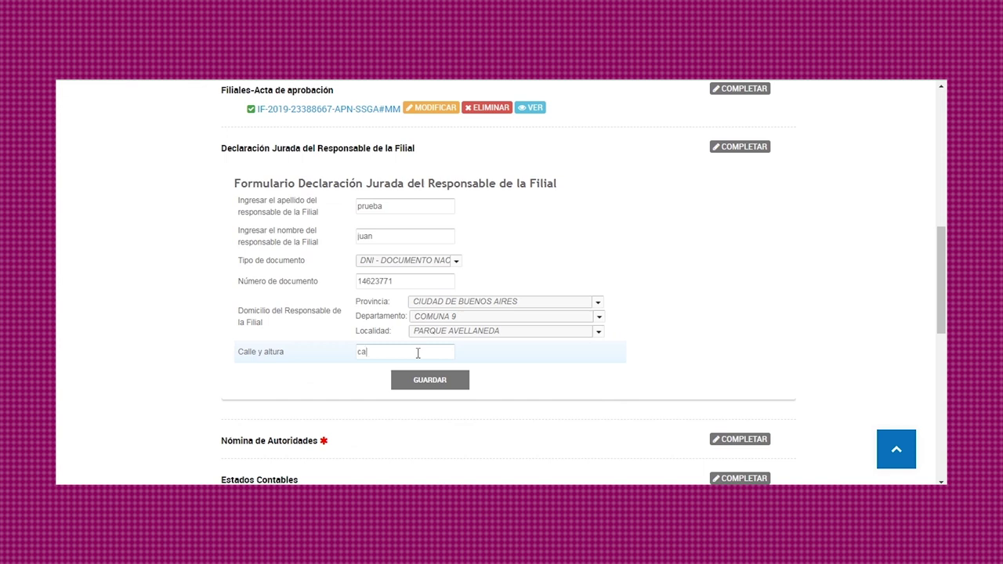
{"action": "type", "text": "111"}
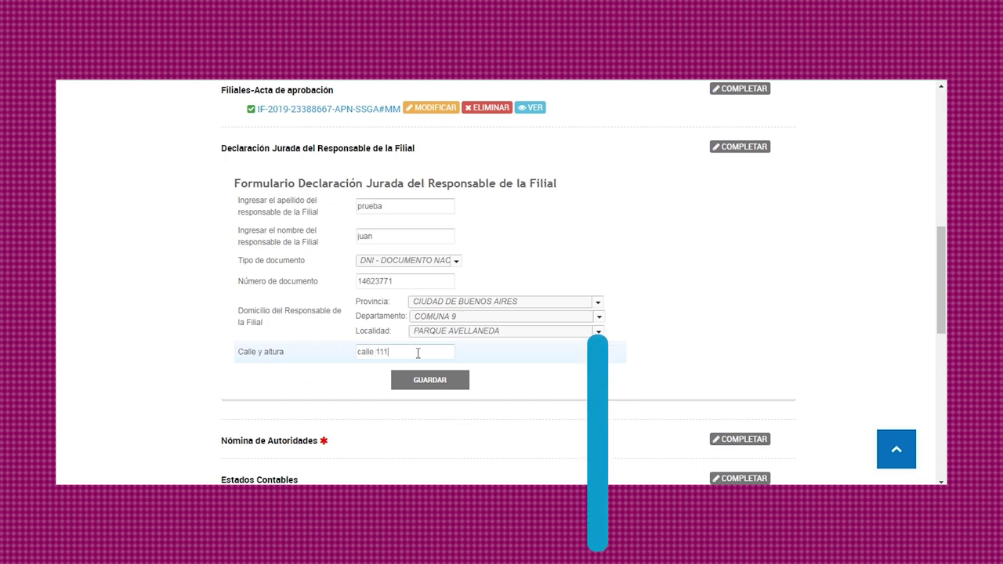
{"action": "left_click", "coordinate": [432, 381]}
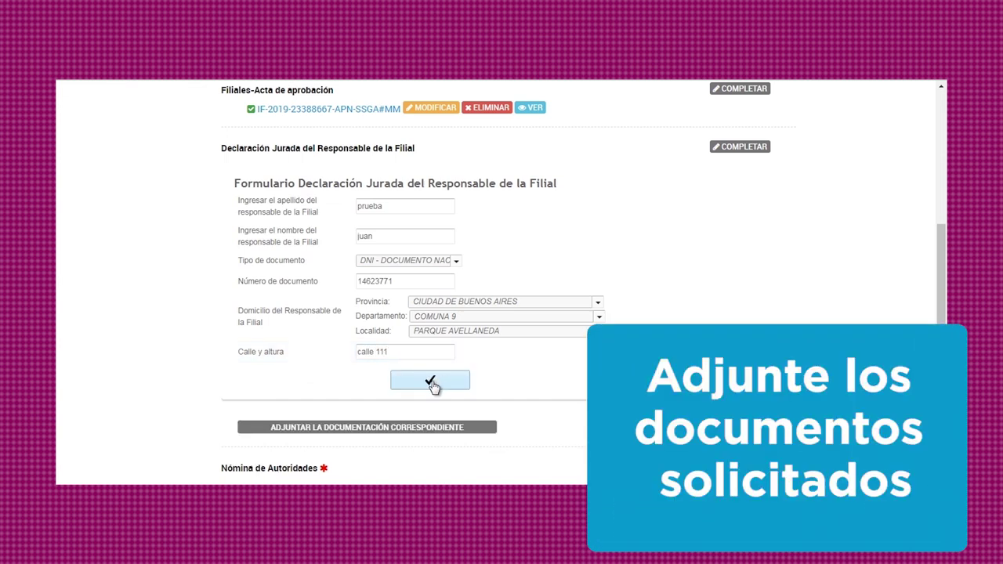
{"action": "left_click", "coordinate": [409, 426]}
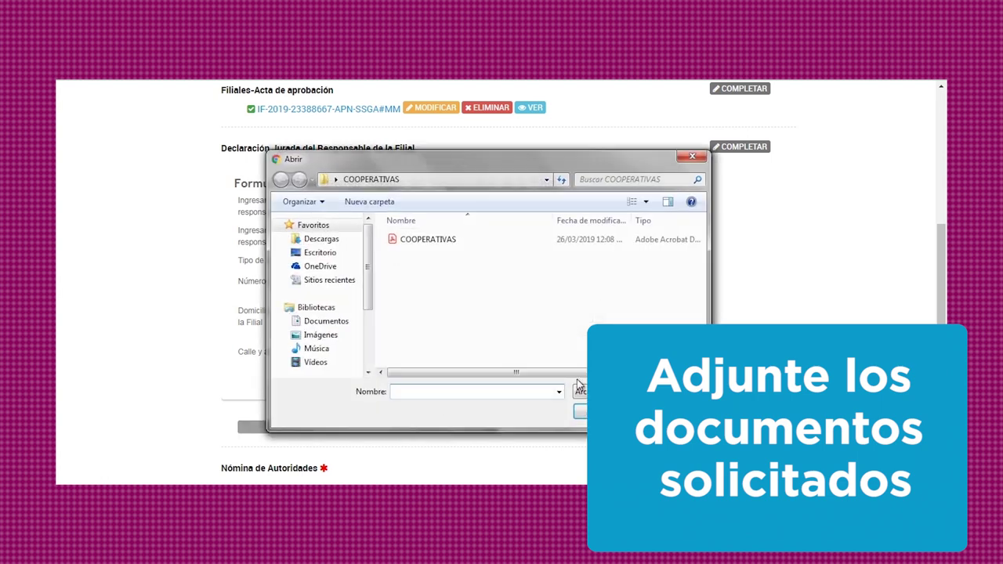
{"action": "left_click", "coordinate": [431, 240]}
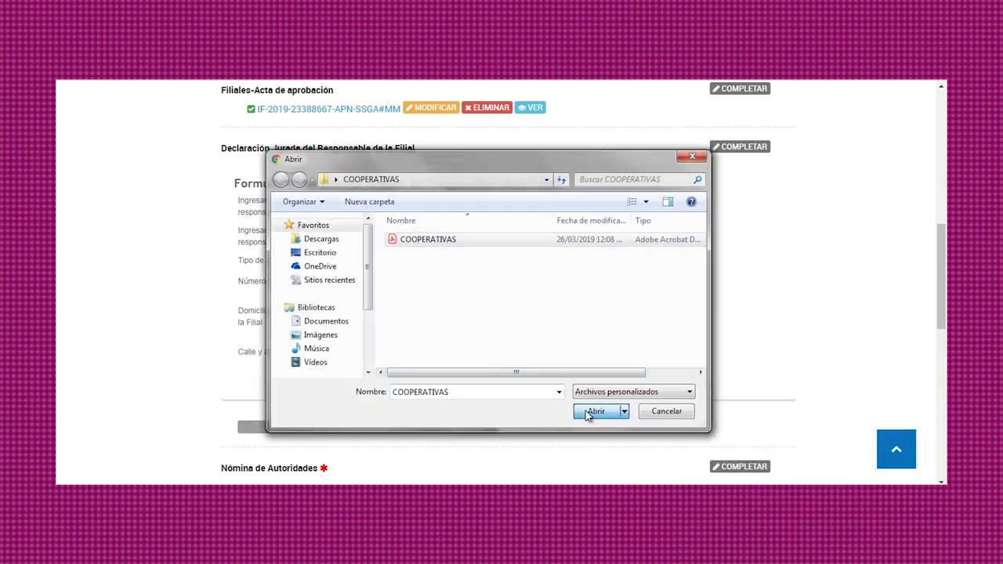
{"action": "left_click", "coordinate": [585, 411]}
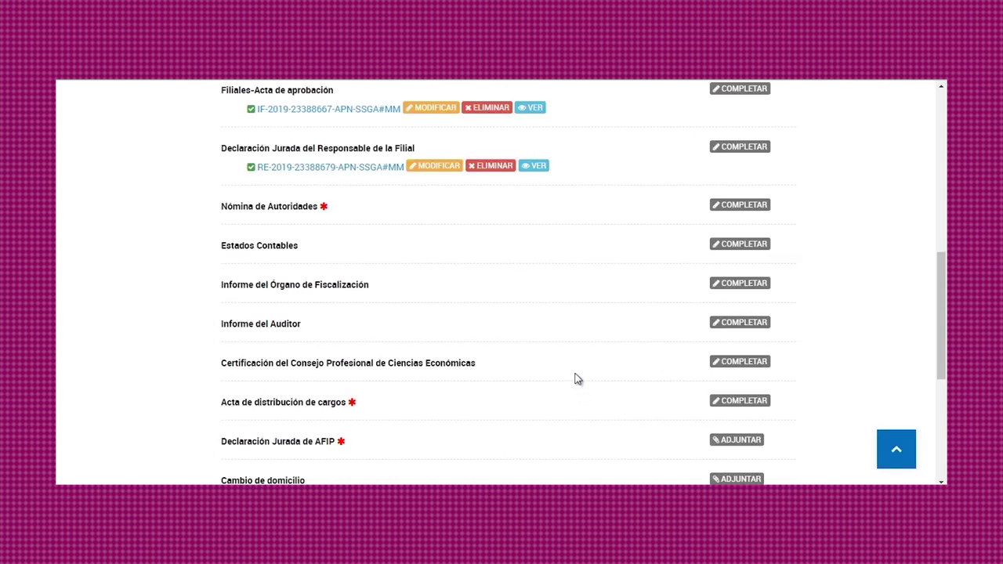
Add a Cooperativa authority as Presidente for 1 ejercicio and enter the authority's full name.
{"action": "left_click", "coordinate": [750, 209]}
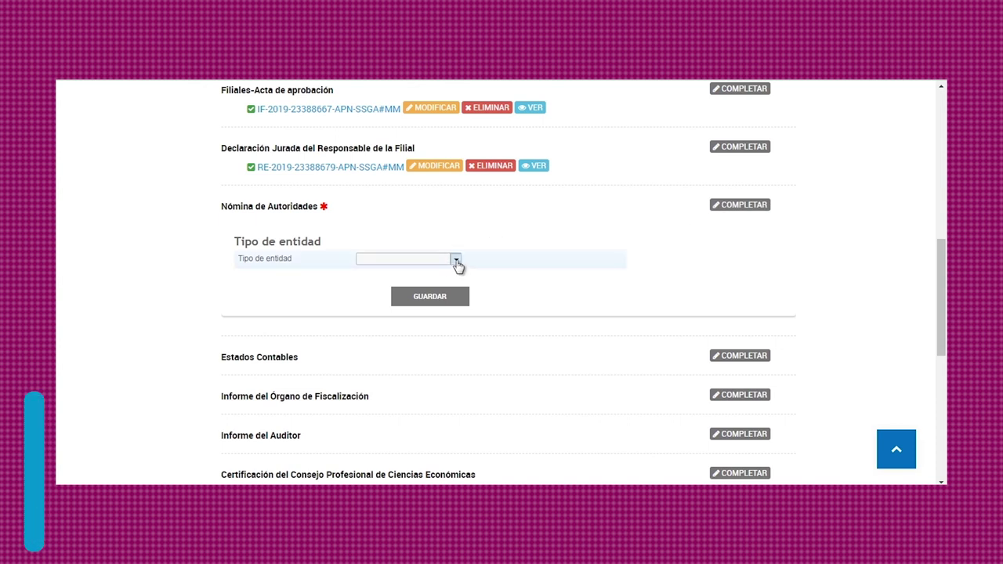
{"action": "left_click", "coordinate": [455, 261]}
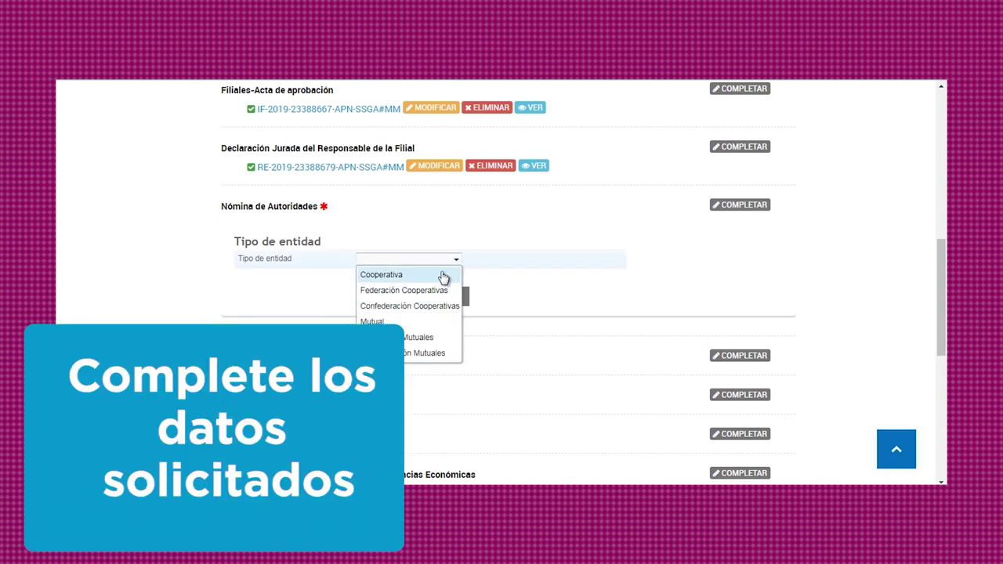
{"action": "left_click", "coordinate": [442, 275]}
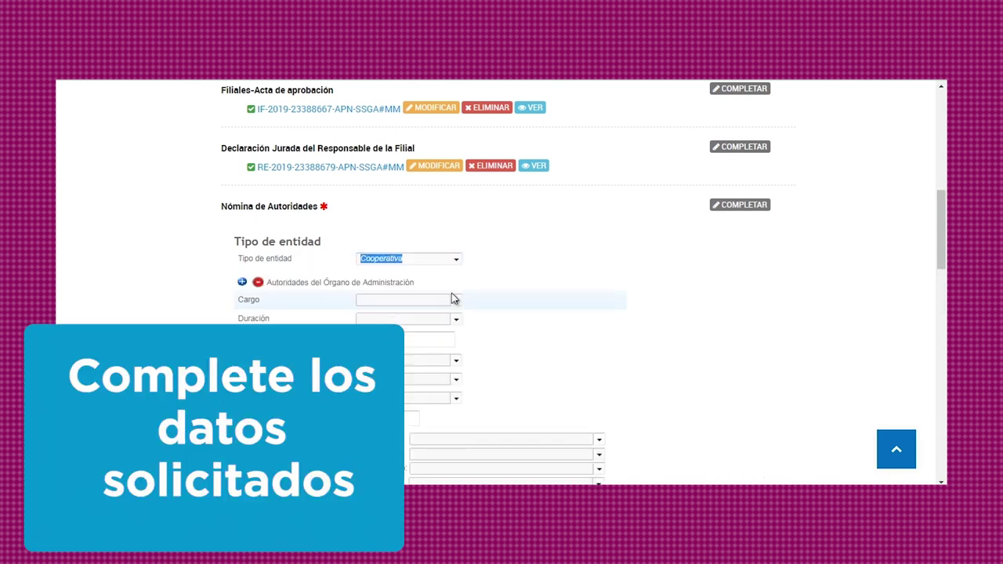
{"action": "left_click", "coordinate": [454, 300]}
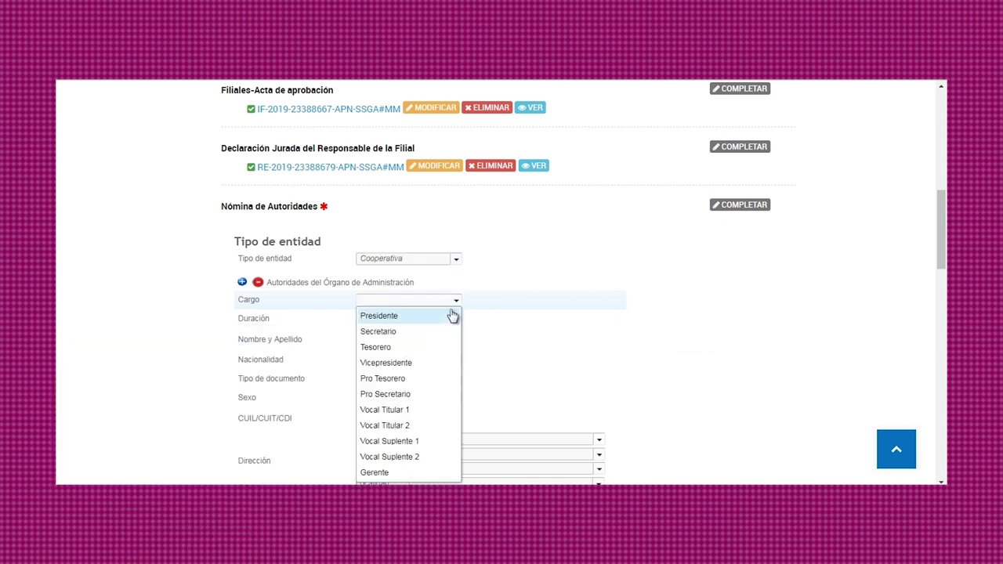
{"action": "left_click", "coordinate": [450, 316]}
{"action": "left_click", "coordinate": [456, 322]}
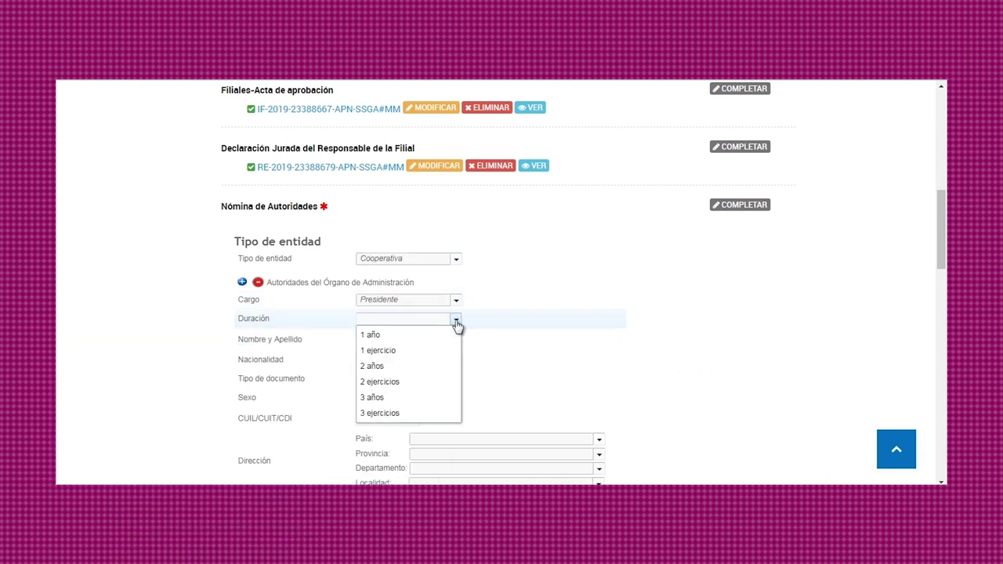
{"action": "left_click", "coordinate": [443, 350]}
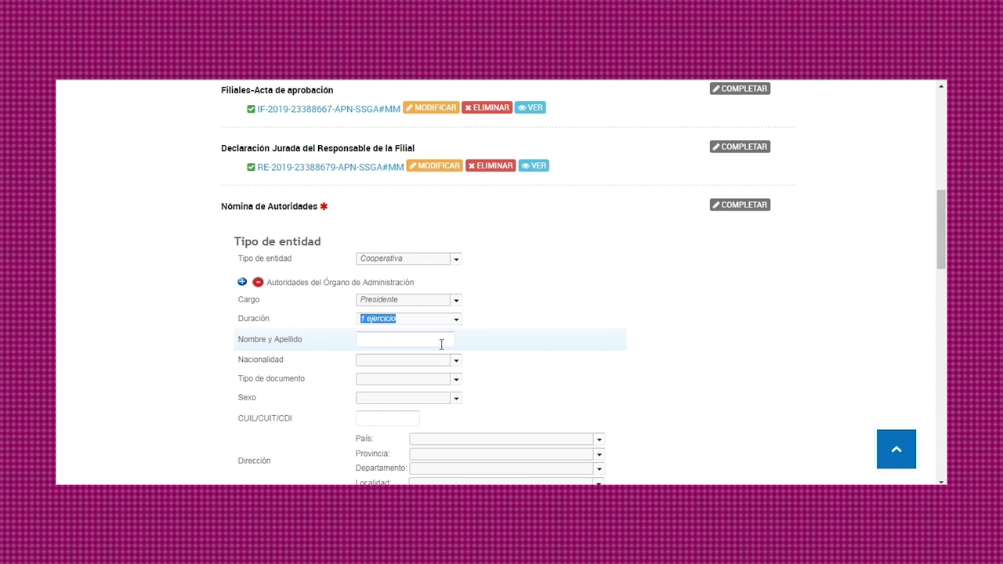
{"action": "left_click", "coordinate": [439, 341]}
{"action": "type", "text": "prueb"}
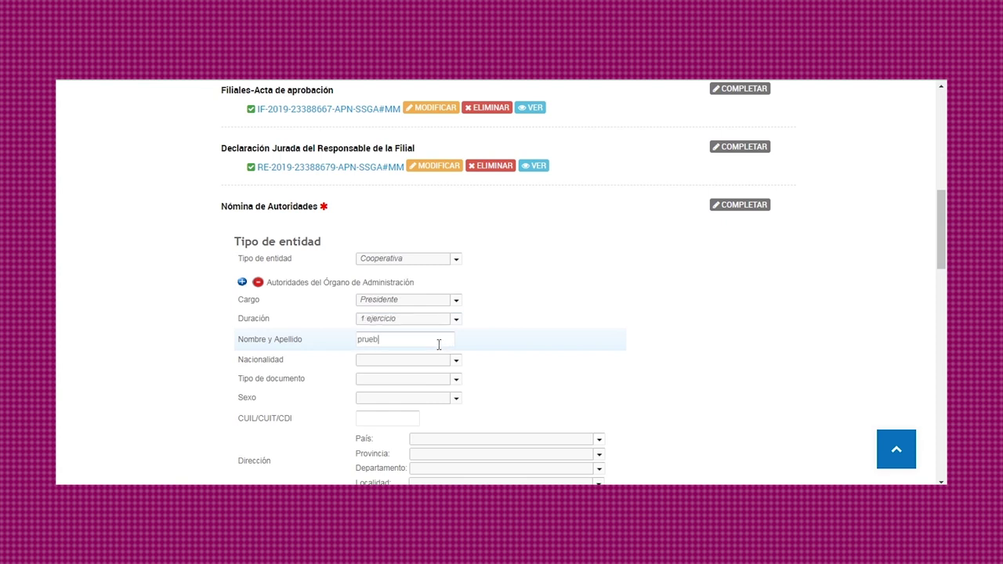
{"action": "type", "text": "ita"}
{"action": "key", "text": "Tab"}
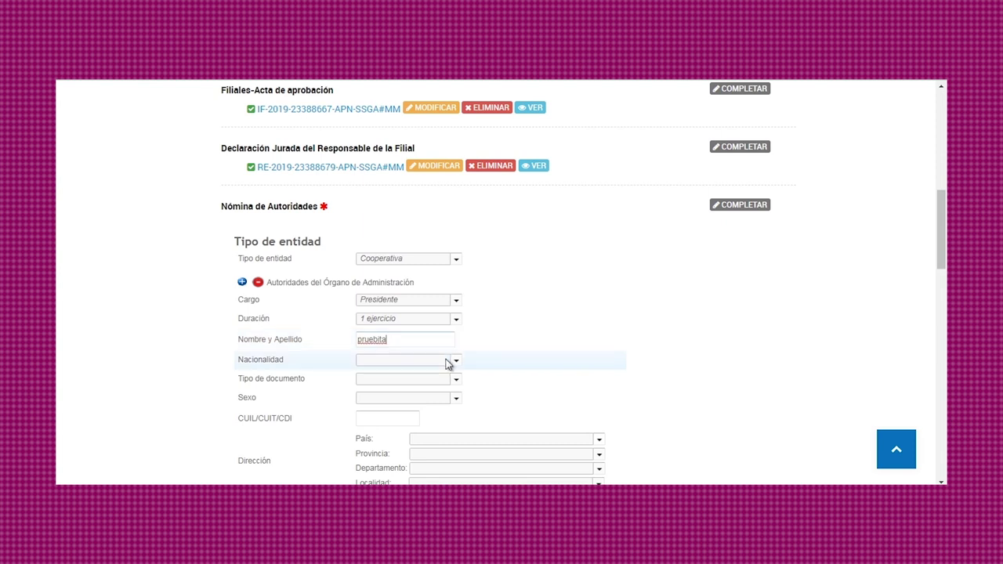
Set nationality Argentina, document type DNI with its number, sex Masculino, and the CUIL/CUIT.
{"action": "left_click", "coordinate": [455, 363]}
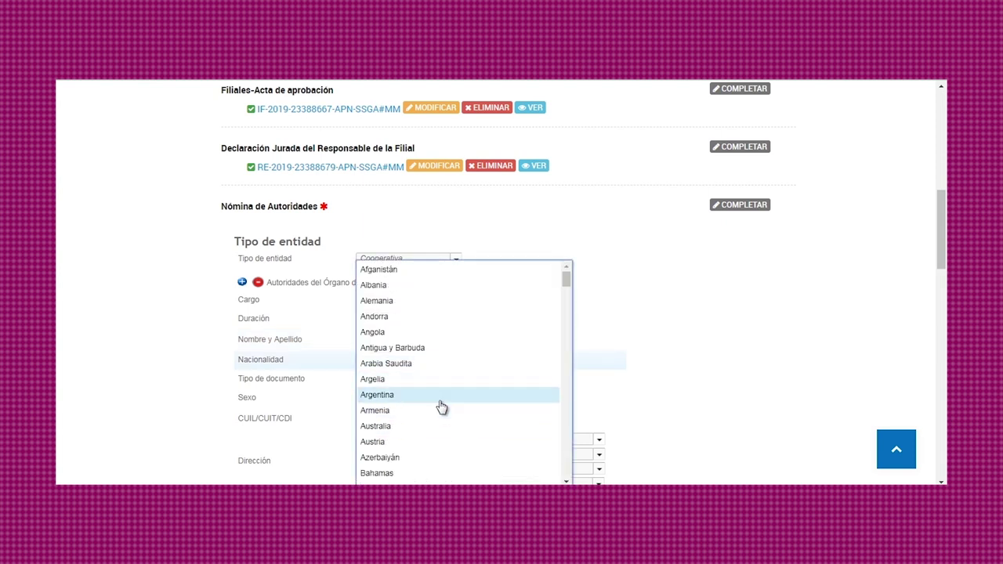
{"action": "left_click", "coordinate": [440, 401]}
{"action": "left_click", "coordinate": [404, 380]}
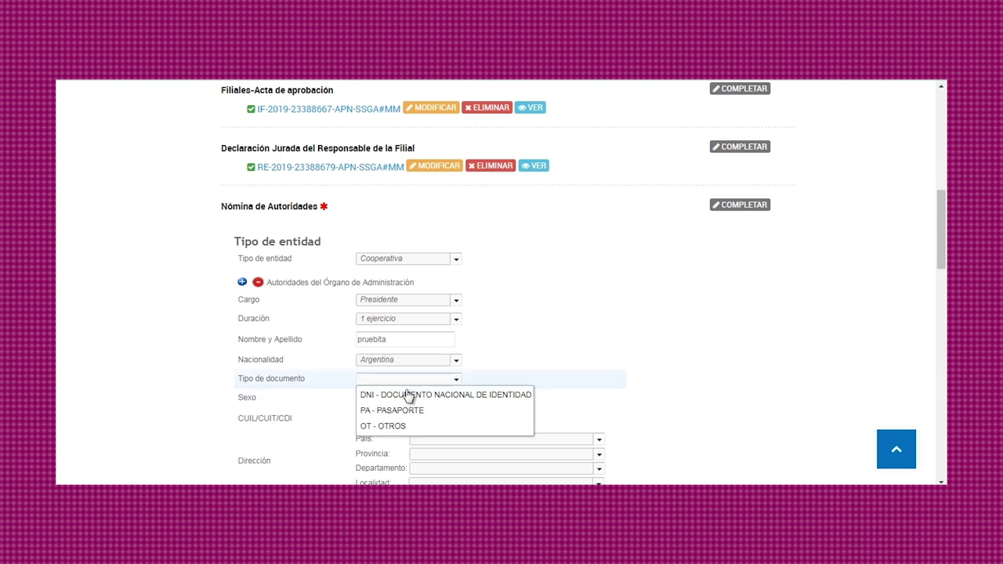
{"action": "left_click", "coordinate": [409, 396]}
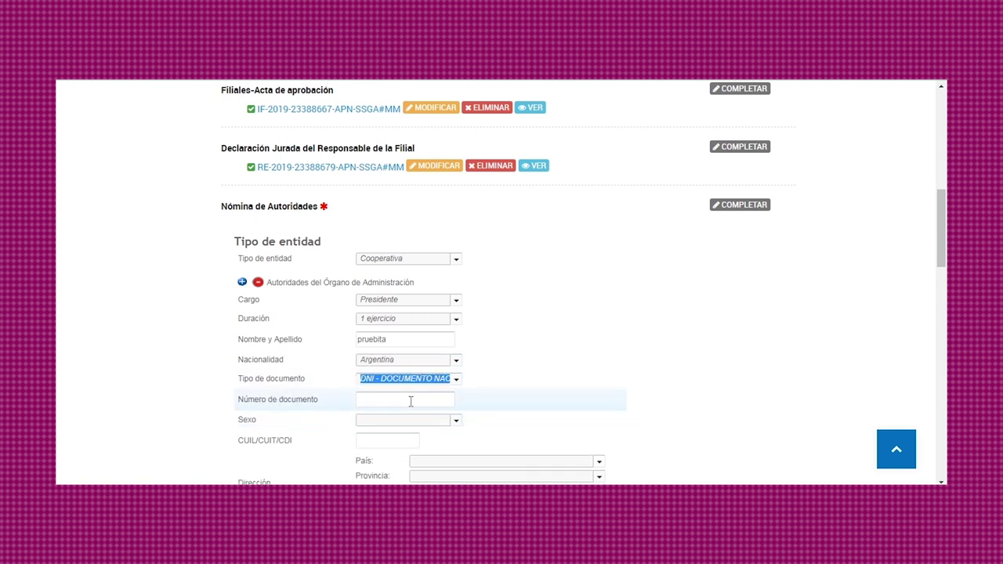
{"action": "left_click", "coordinate": [409, 401]}
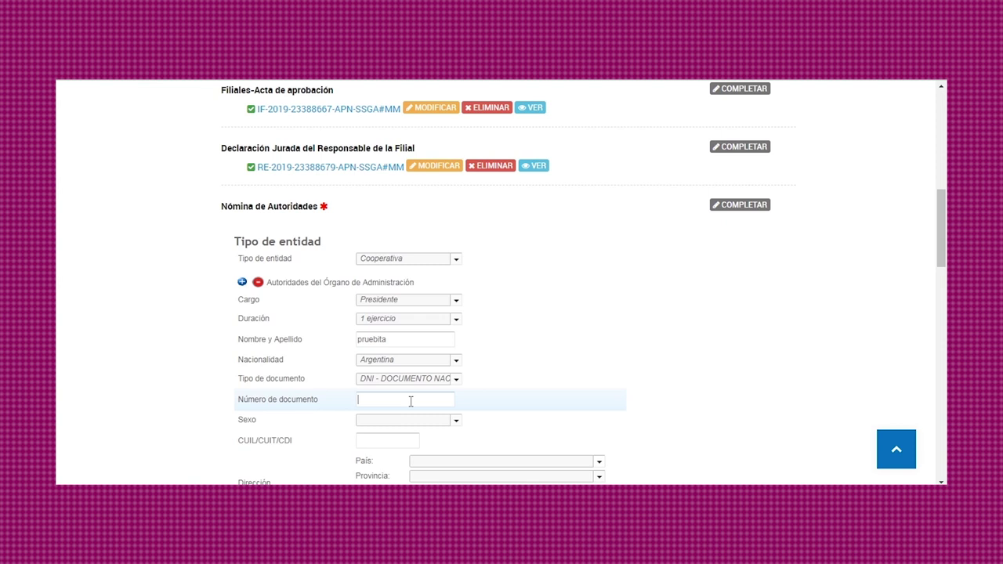
{"action": "left_click", "coordinate": [416, 421]}
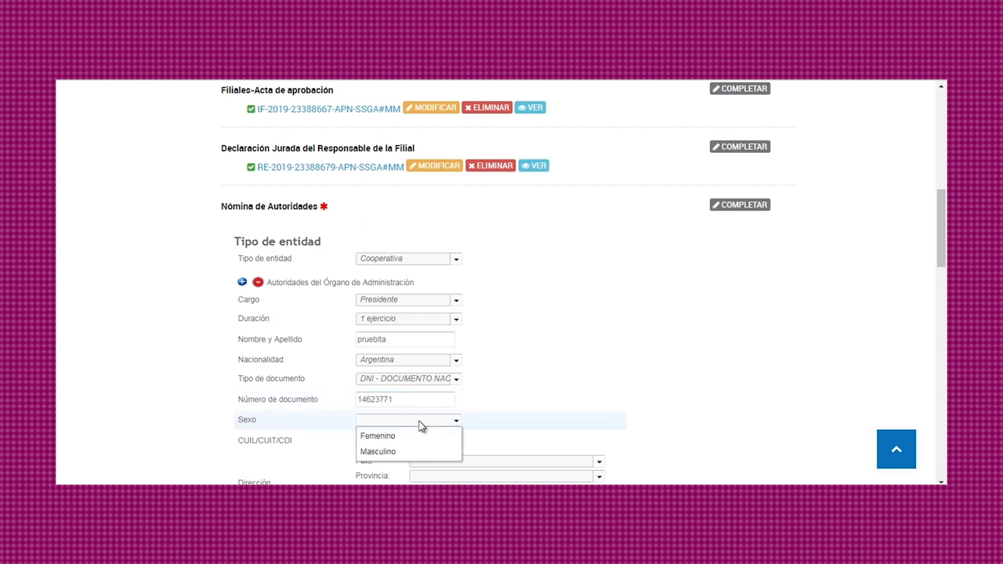
{"action": "left_click", "coordinate": [416, 451]}
{"action": "left_click", "coordinate": [403, 444]}
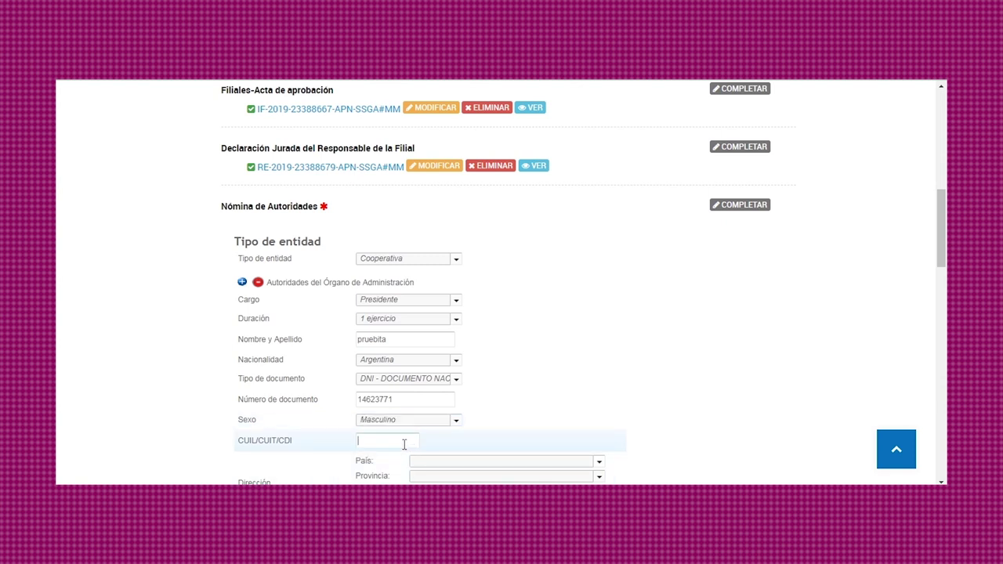
Set the address to Argentina, Ciudad de Buenos Aires, Comuna 10, Monte Castro, and enter the street and number.
{"action": "scroll", "coordinate": [549, 381], "scroll_direction": "down", "scroll_amount": 3}
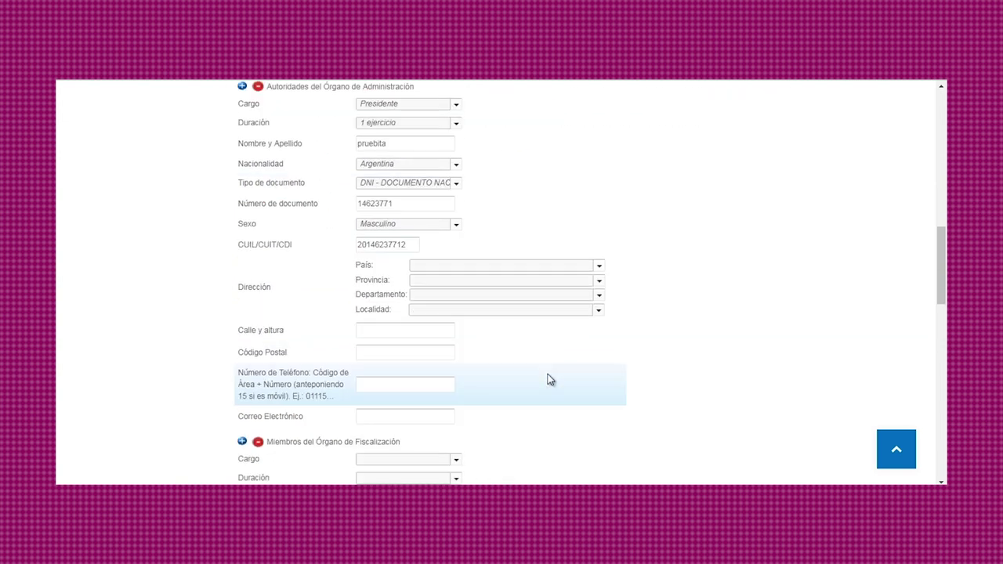
{"action": "left_click", "coordinate": [600, 267]}
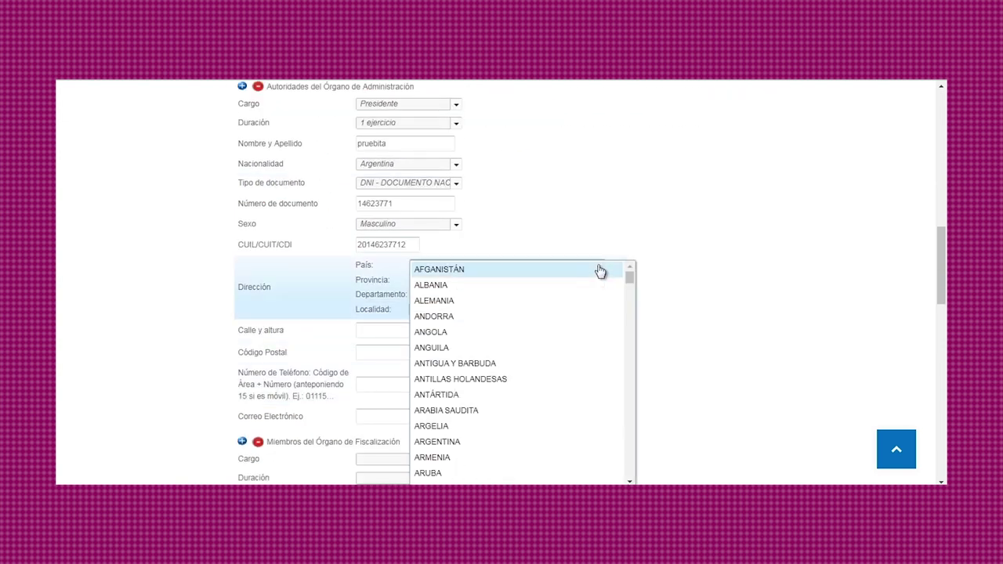
{"action": "left_click", "coordinate": [533, 441]}
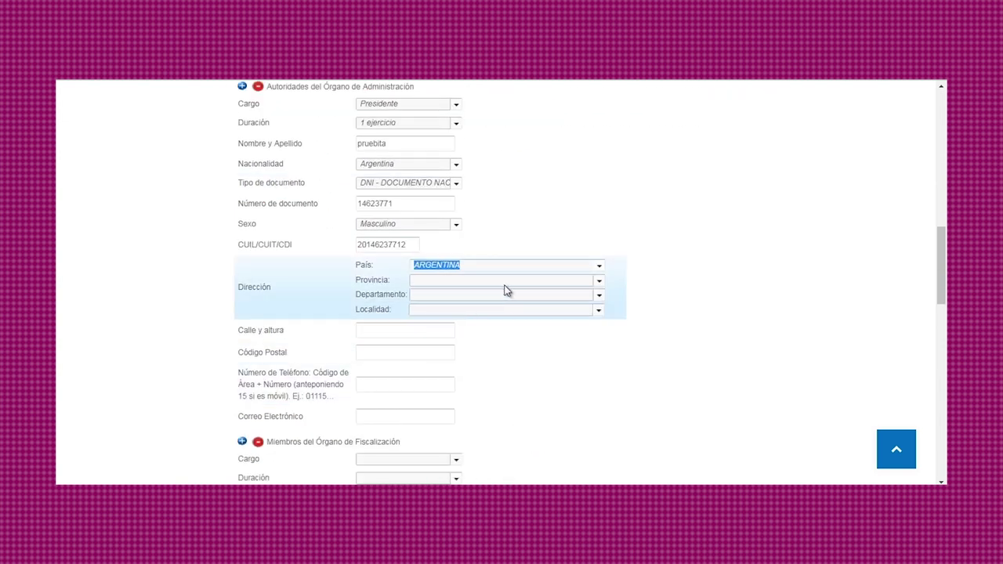
{"action": "left_click", "coordinate": [598, 284]}
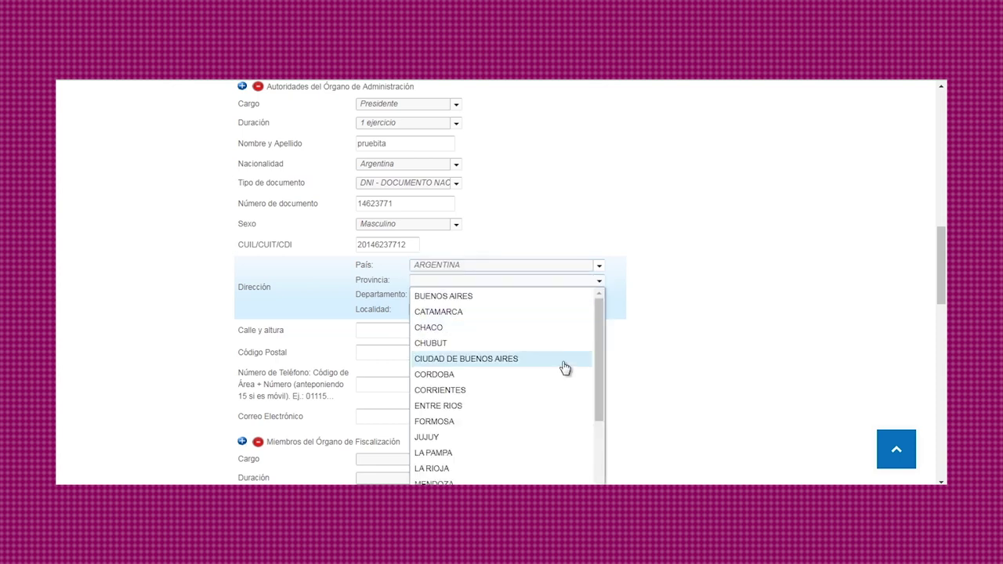
{"action": "left_click", "coordinate": [564, 360]}
{"action": "left_click", "coordinate": [598, 297]}
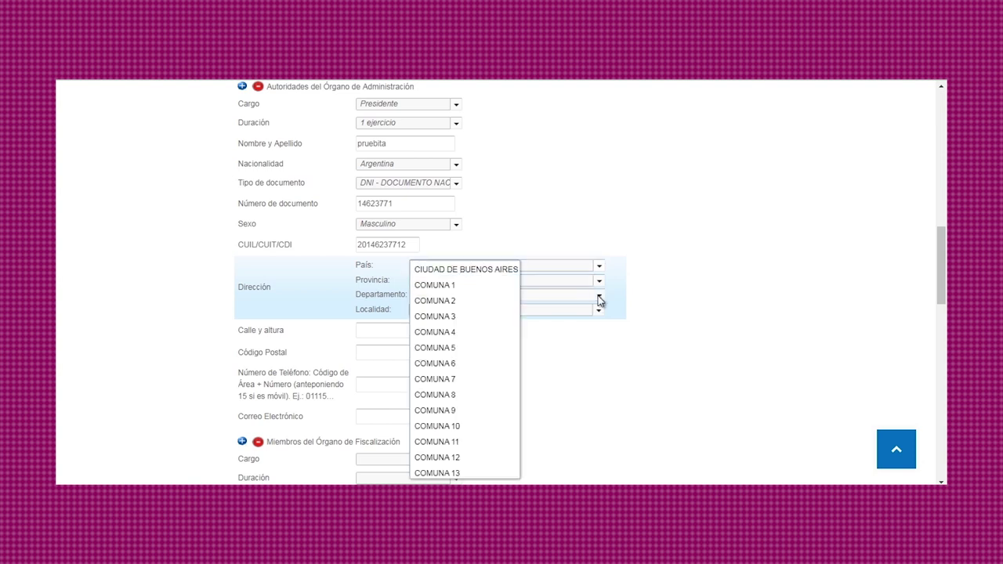
{"action": "left_click", "coordinate": [507, 434]}
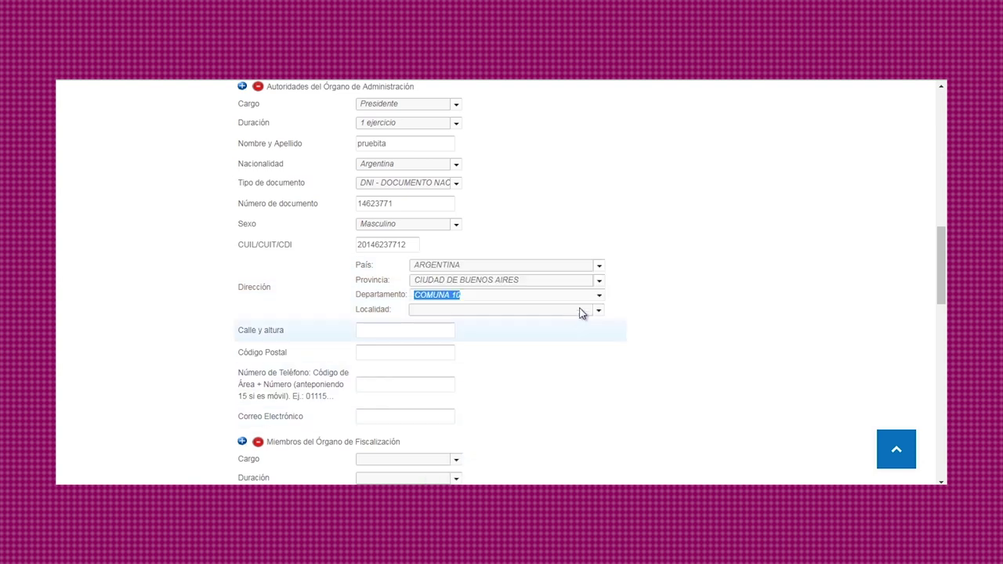
{"action": "left_click", "coordinate": [598, 313]}
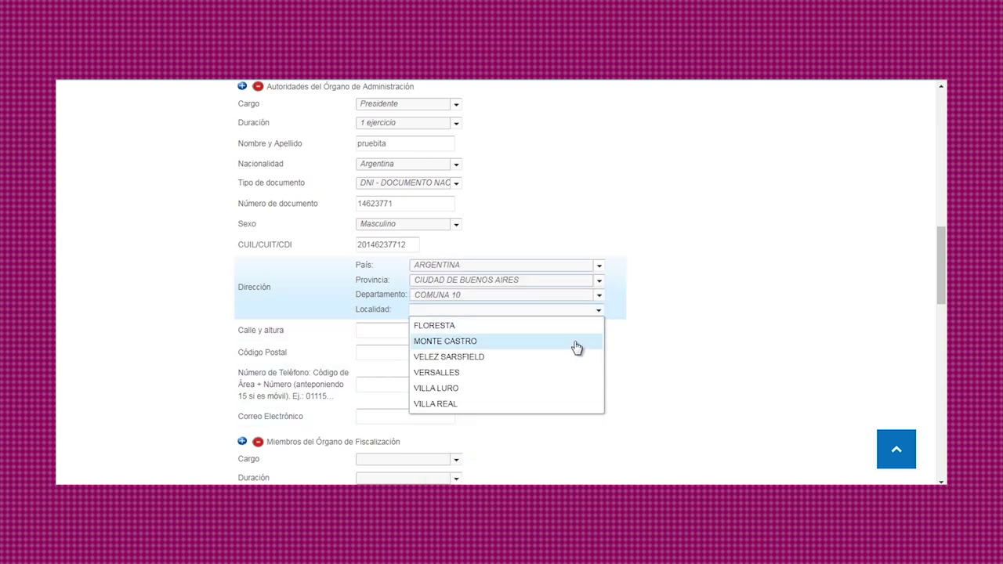
{"action": "left_click", "coordinate": [573, 343]}
{"action": "left_click", "coordinate": [435, 330]}
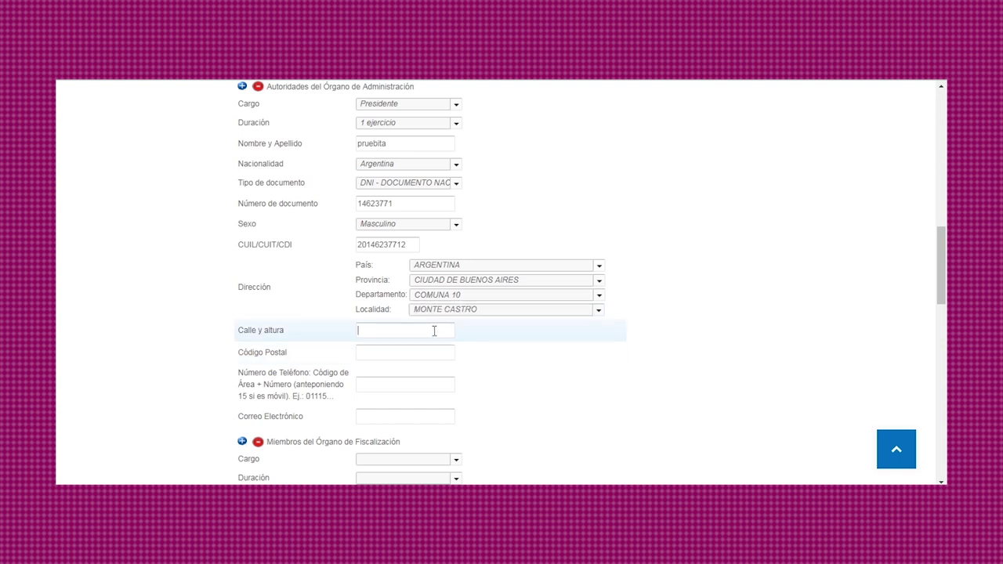
{"action": "type", "text": "prueba 111"}
Enter postal code 1414, the contact phone number and the e-mail address.
{"action": "left_click", "coordinate": [429, 355]}
{"action": "type", "text": "1414"}
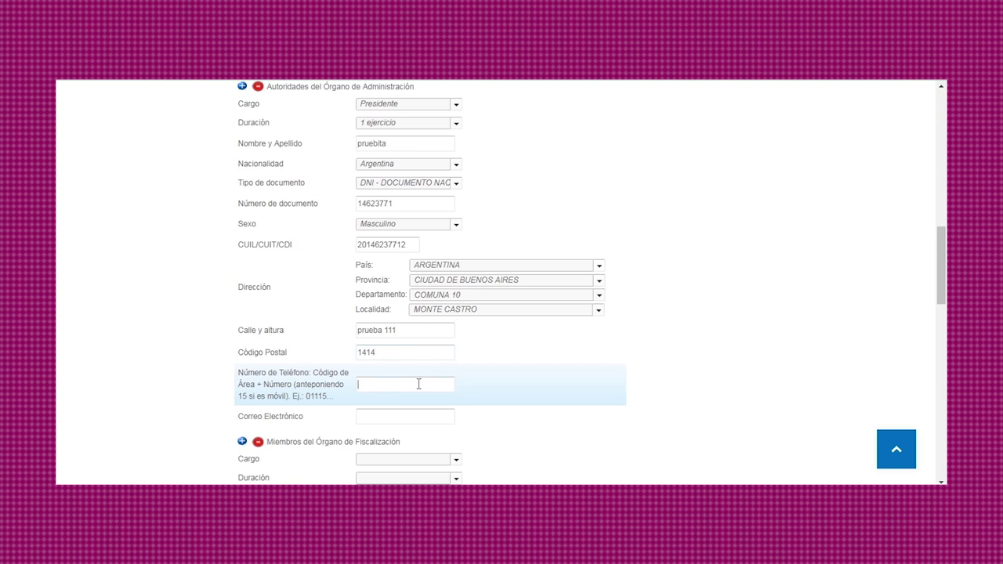
{"action": "left_click", "coordinate": [418, 384]}
{"action": "type", "text": "1155555555"}
{"action": "left_click", "coordinate": [439, 419]}
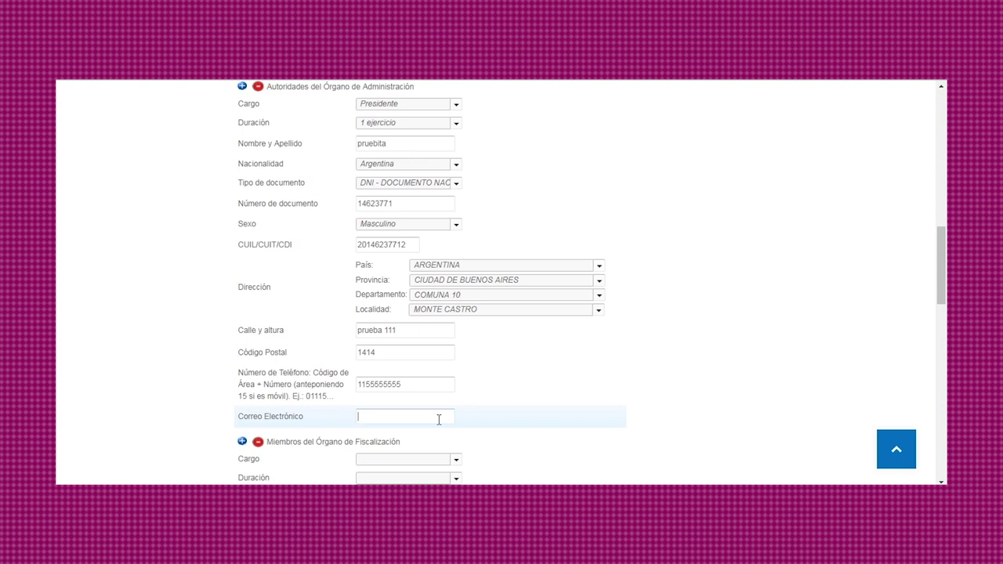
{"action": "type", "text": "prueba@prueba.com.ar"}
{"action": "scroll", "coordinate": [478, 392], "scroll_direction": "down", "scroll_amount": 3}
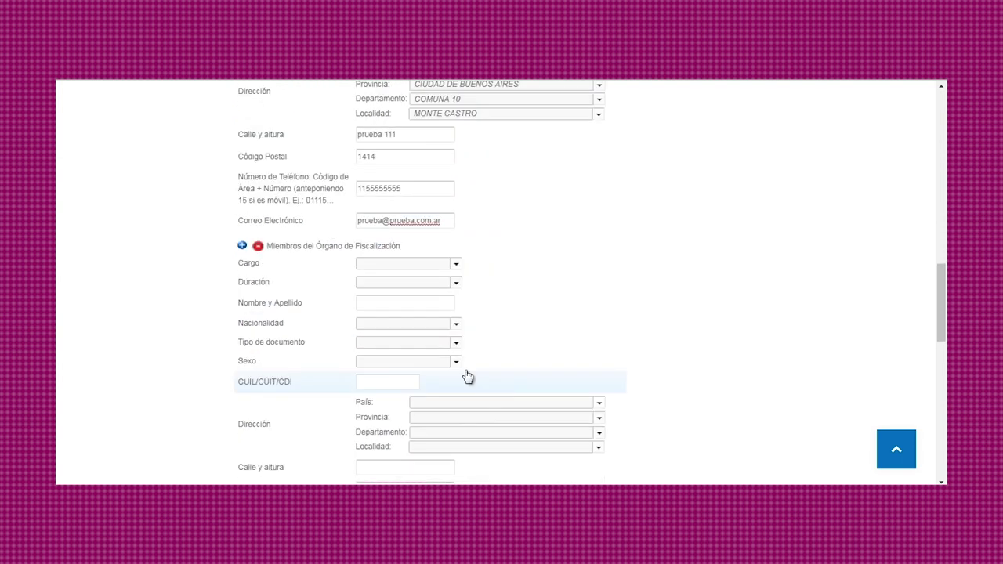
Make the member Fiscalizador Titular 1 for 1 ejercicio and enter the member's full name.
{"action": "scroll", "coordinate": [392, 313], "scroll_direction": "up", "scroll_amount": 1}
{"action": "left_click", "coordinate": [453, 331]}
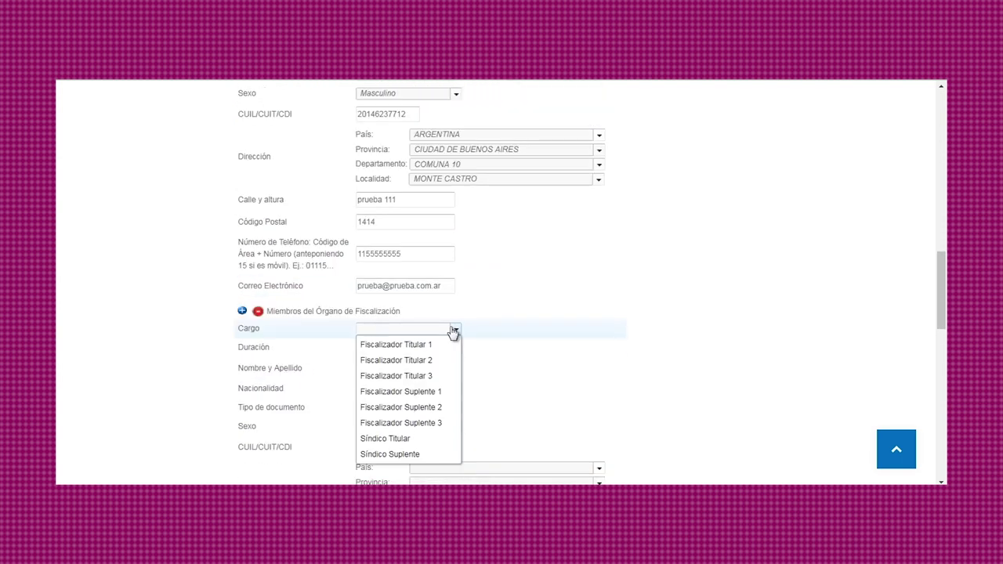
{"action": "left_click", "coordinate": [431, 347]}
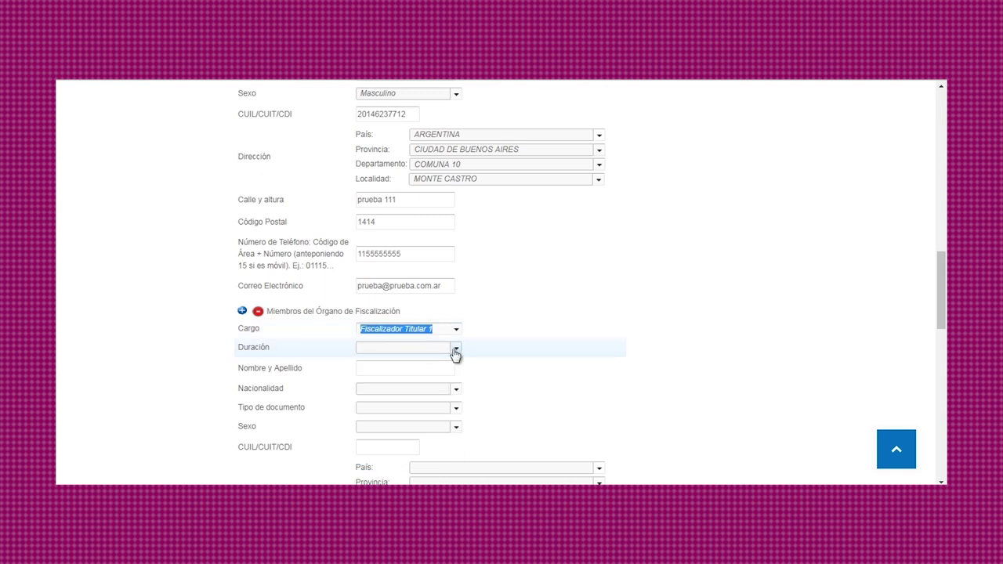
{"action": "left_click", "coordinate": [455, 349]}
{"action": "left_click", "coordinate": [438, 381]}
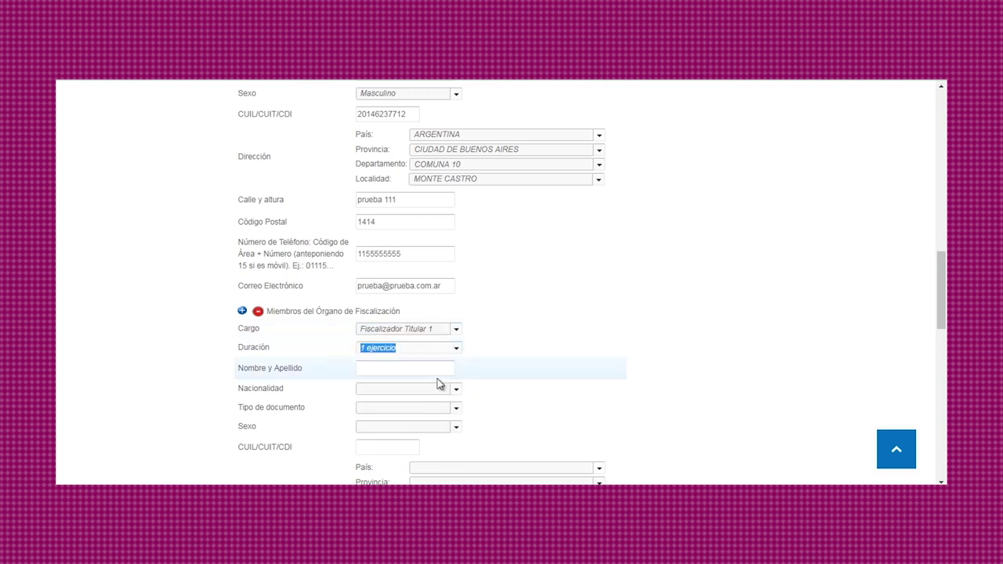
{"action": "left_click", "coordinate": [443, 371]}
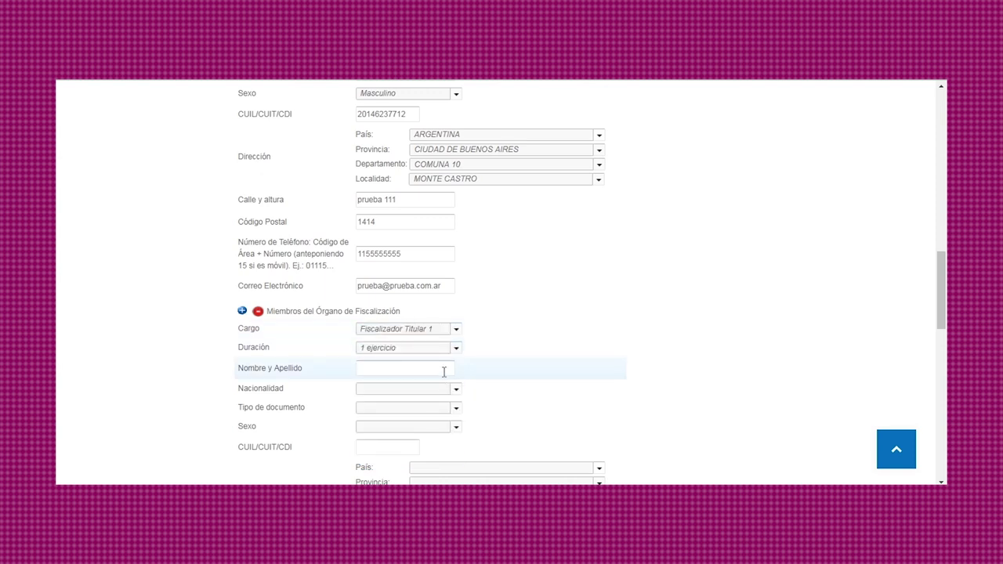
{"action": "type", "text": "pedro perez"}
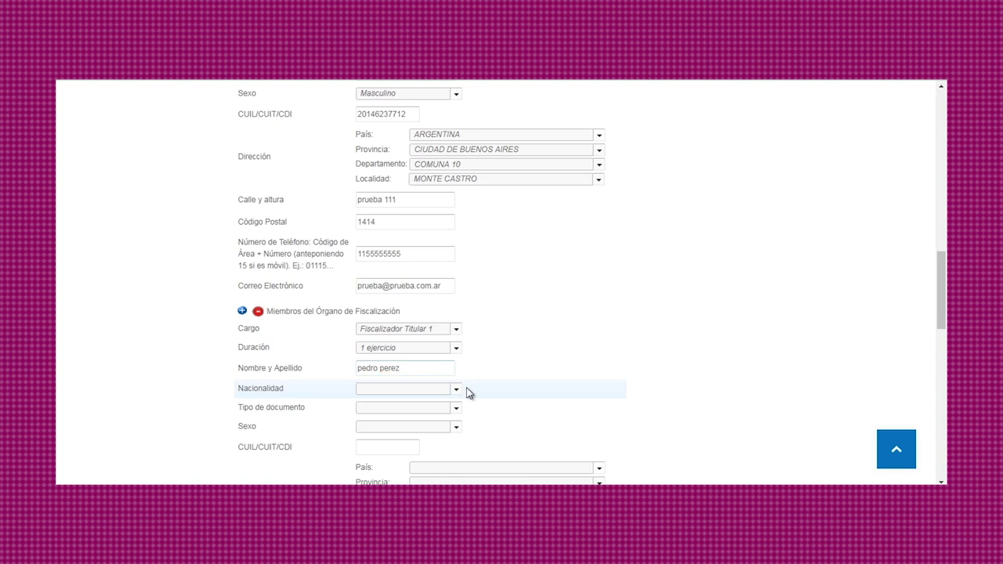
Set Argentine nationality, document type DNI with the member's number, sex Masculino, and the member's CUIL.
{"action": "left_click", "coordinate": [455, 390]}
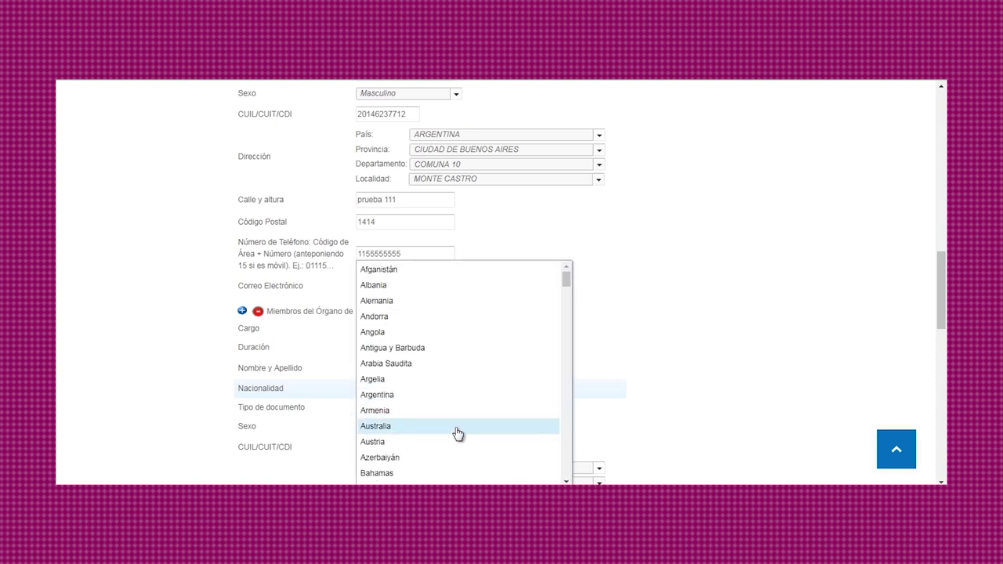
{"action": "left_click", "coordinate": [451, 396]}
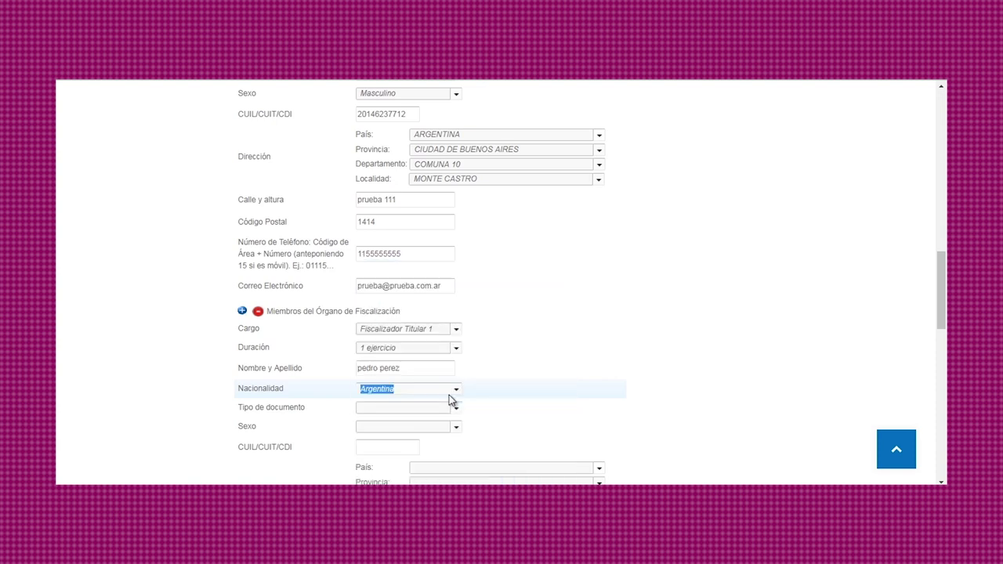
{"action": "left_click", "coordinate": [444, 408]}
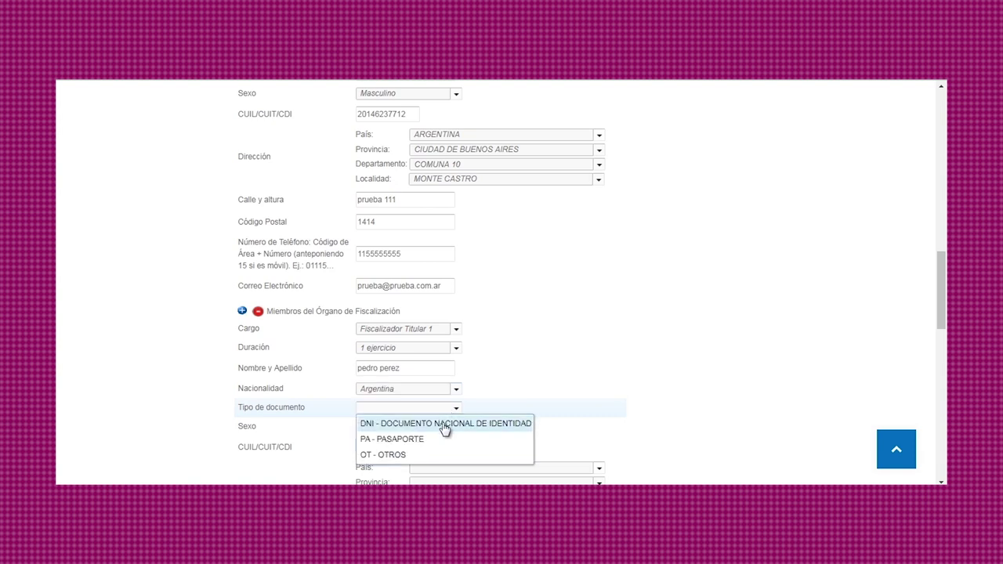
{"action": "left_click", "coordinate": [446, 430]}
{"action": "left_click", "coordinate": [428, 427]}
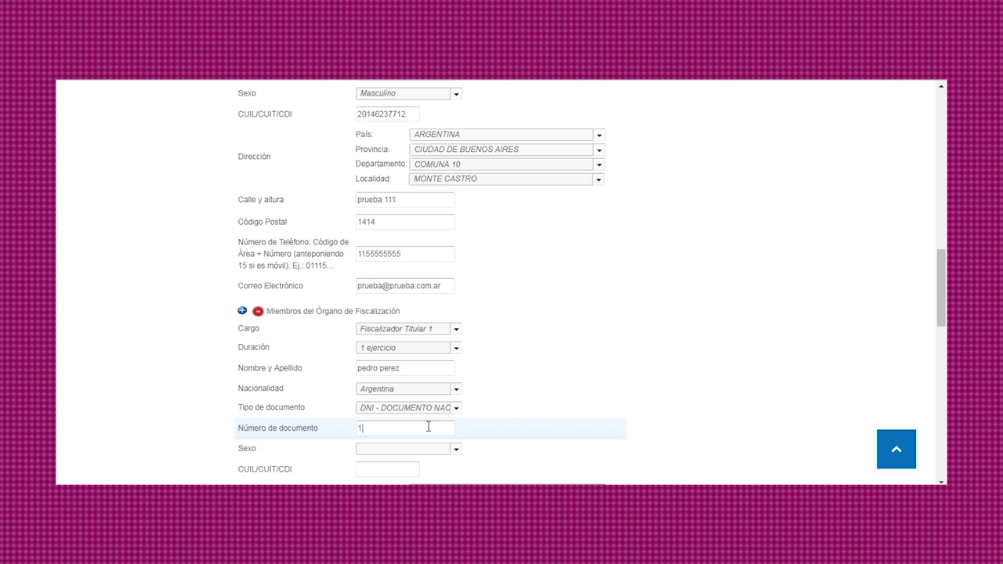
{"action": "left_click", "coordinate": [417, 448]}
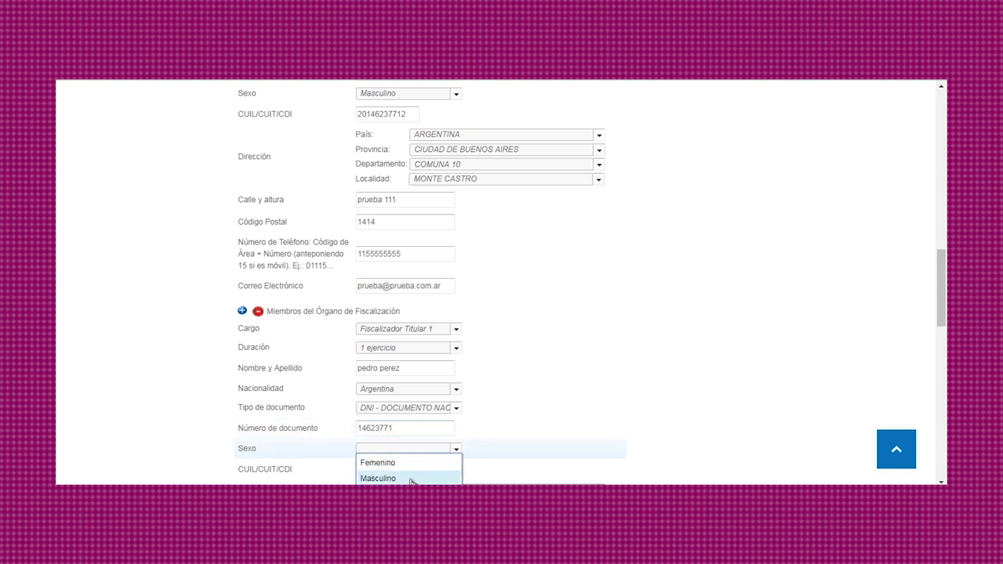
{"action": "left_click", "coordinate": [413, 478]}
{"action": "left_click", "coordinate": [399, 474]}
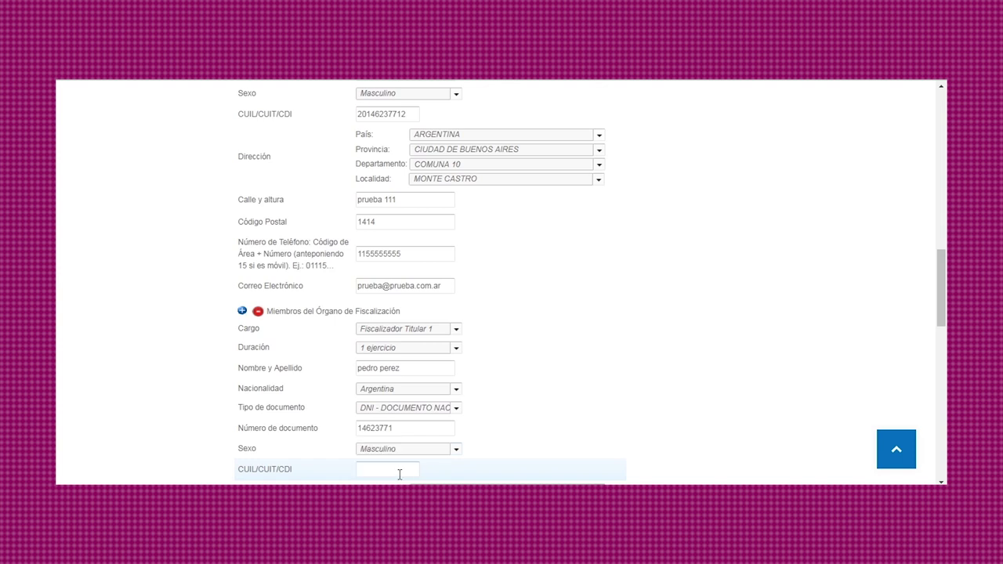
Set the fiscalizador's address location to ARGENTINA, CIUDAD DE BUENOS AIRES, COMUNA 13, COLEGIALES.
{"action": "scroll", "coordinate": [525, 438], "scroll_direction": "down", "scroll_amount": 3}
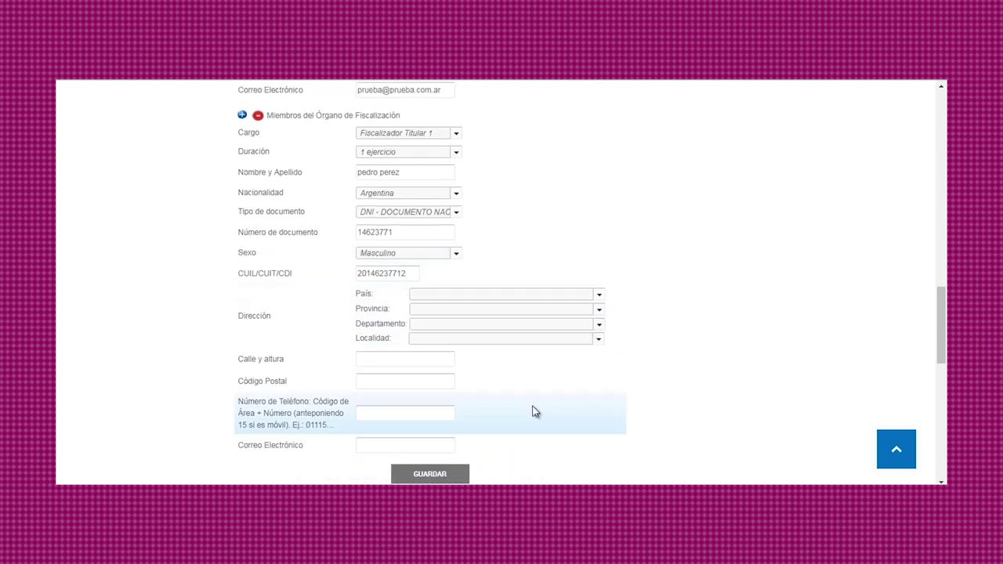
{"action": "left_click", "coordinate": [436, 295]}
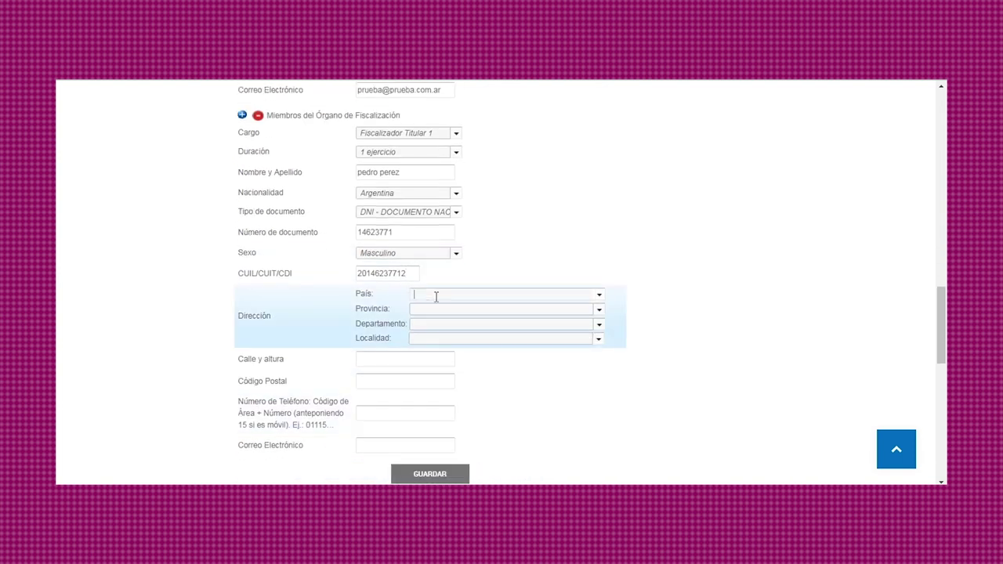
{"action": "left_click", "coordinate": [599, 295]}
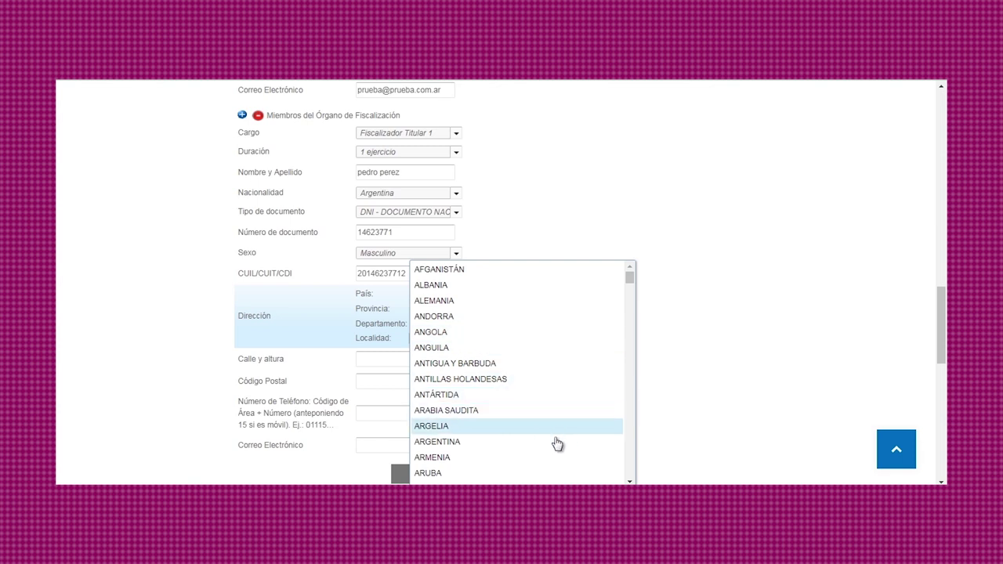
{"action": "left_click", "coordinate": [557, 441]}
{"action": "left_click", "coordinate": [597, 310]}
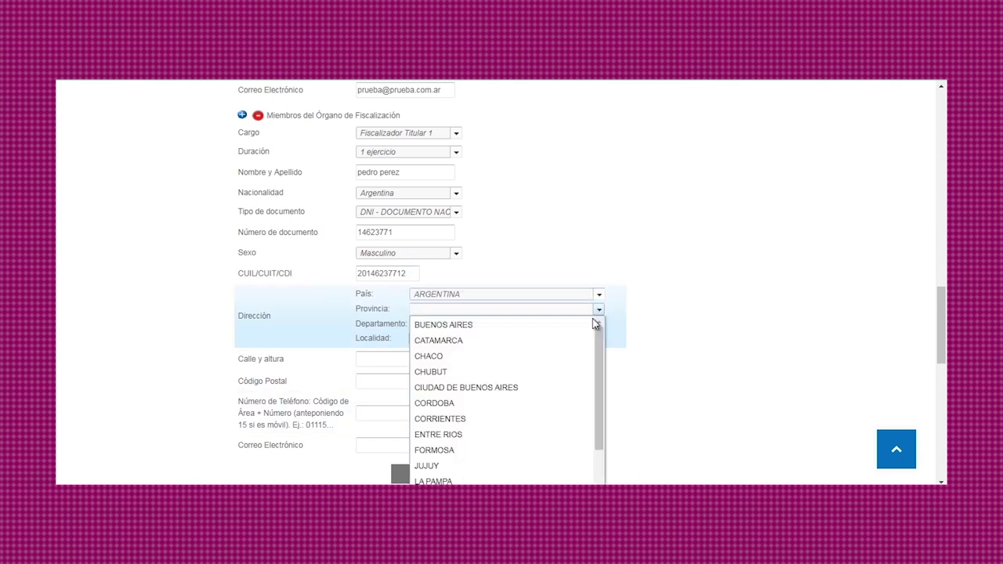
{"action": "left_click", "coordinate": [563, 389]}
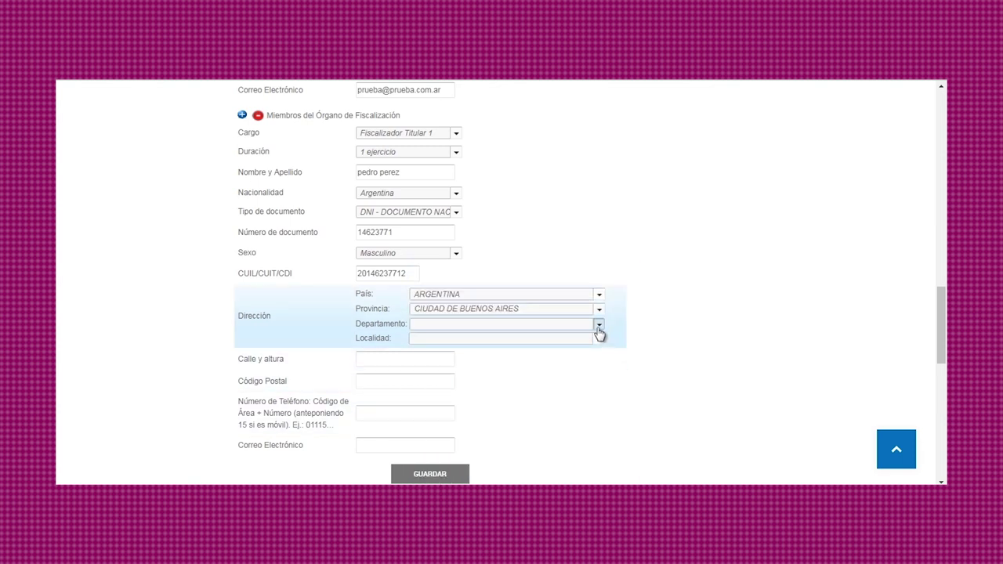
{"action": "left_click", "coordinate": [597, 325]}
{"action": "left_click", "coordinate": [523, 474]}
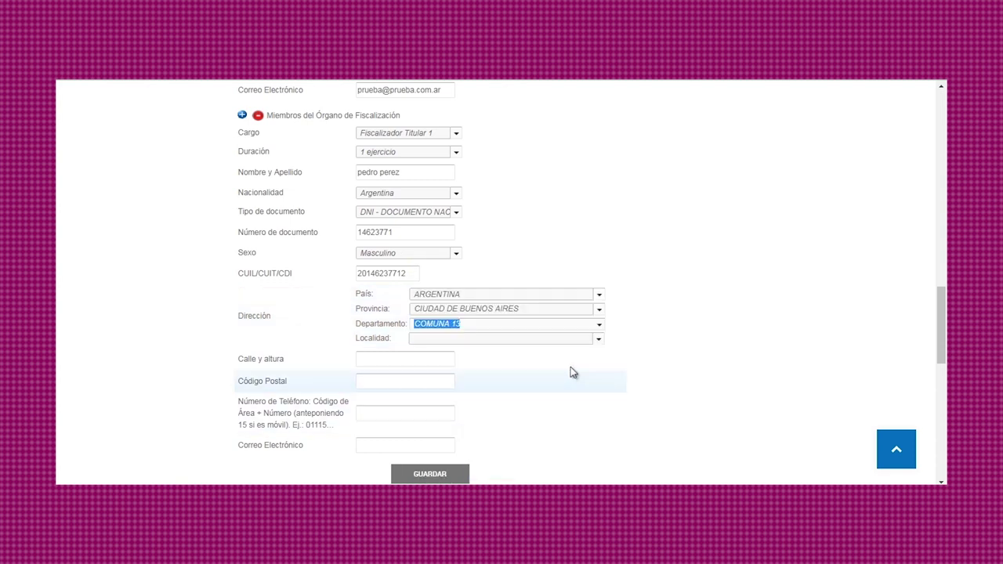
{"action": "left_click", "coordinate": [598, 341]}
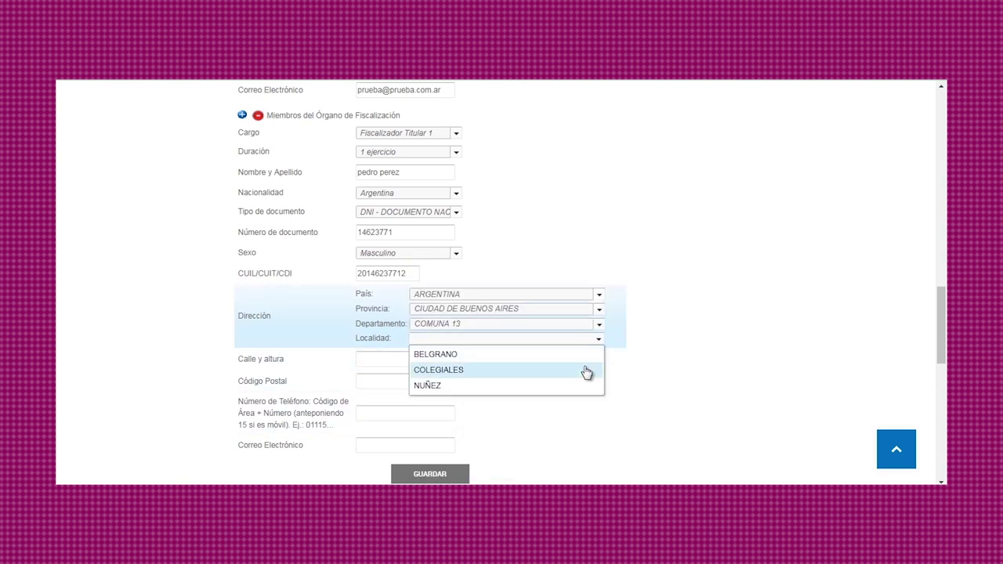
{"action": "left_click", "coordinate": [587, 371]}
Enter the street address, postal code 1426, the phone number and the e-mail, then save.
{"action": "left_click", "coordinate": [422, 361]}
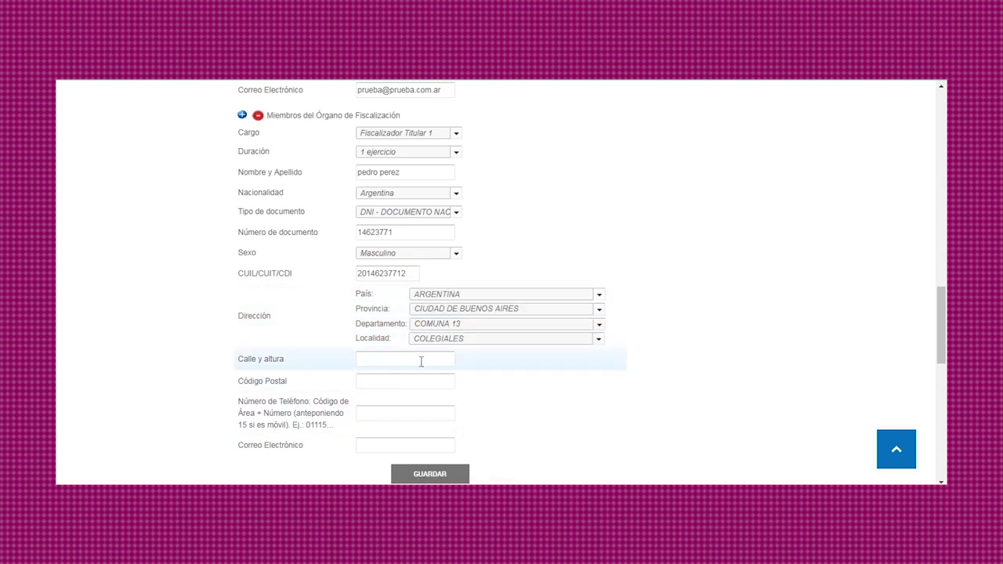
{"action": "type", "text": "calle 111"}
{"action": "left_click", "coordinate": [417, 379]}
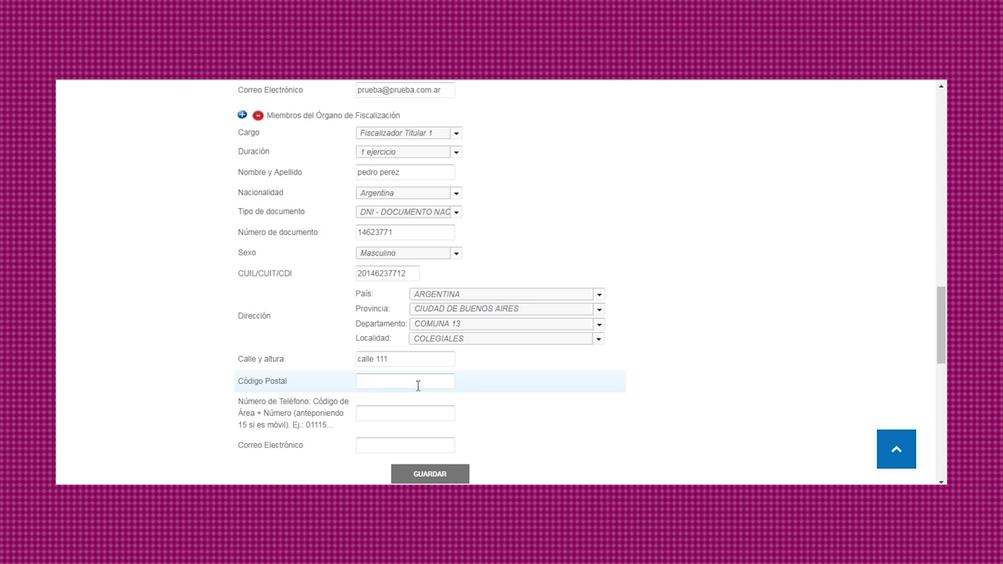
{"action": "type", "text": "1426"}
{"action": "left_click", "coordinate": [424, 408]}
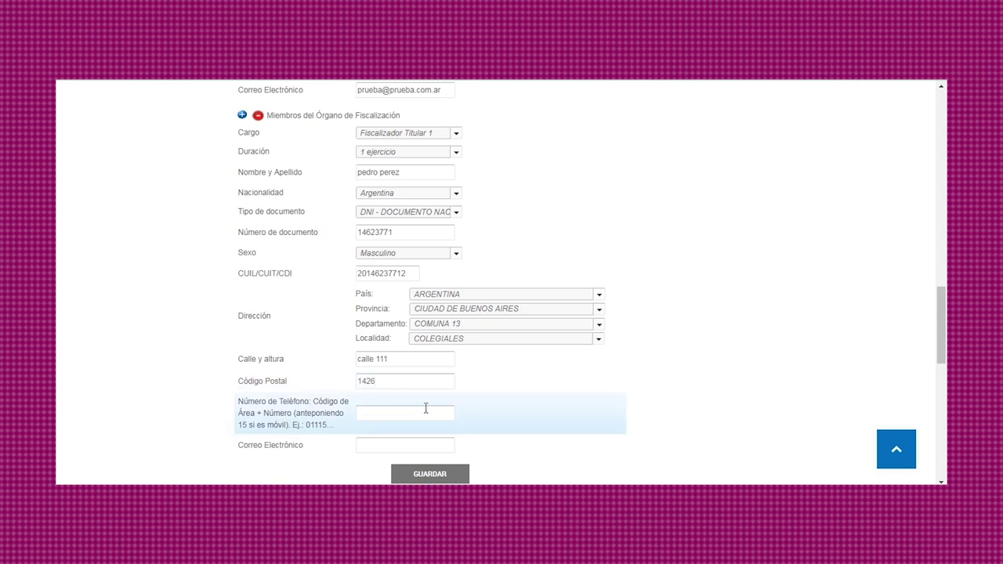
{"action": "type", "text": "1188888888"}
{"action": "left_click", "coordinate": [391, 449]}
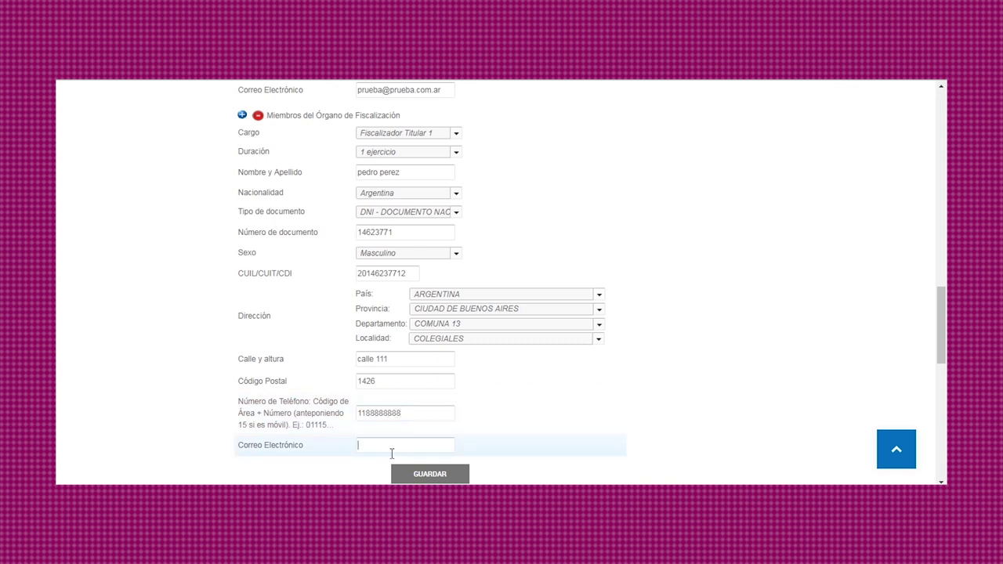
{"action": "type", "text": "cale@calle.com.ar"}
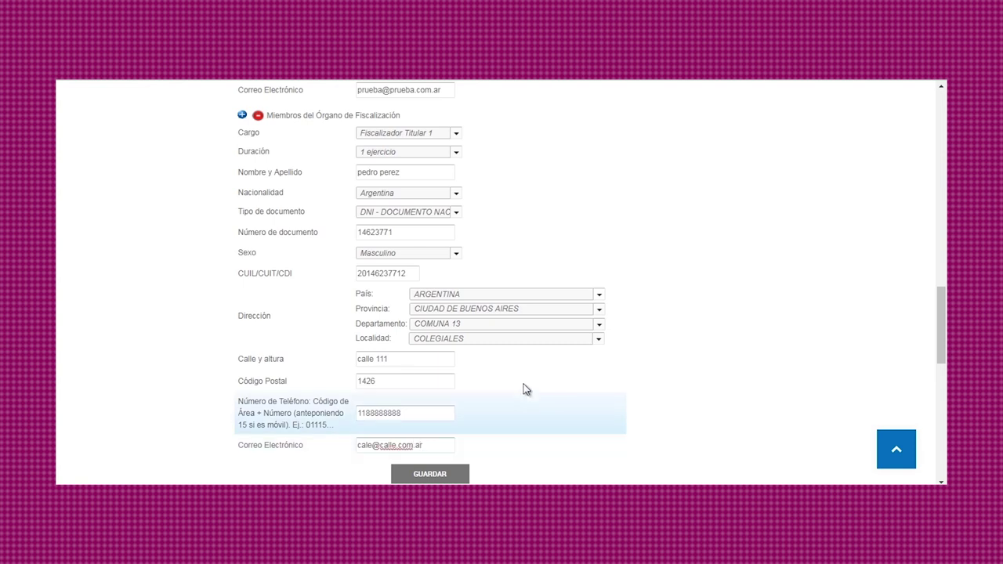
{"action": "scroll", "coordinate": [541, 385], "scroll_direction": "down", "scroll_amount": 3}
{"action": "left_click", "coordinate": [429, 280]}
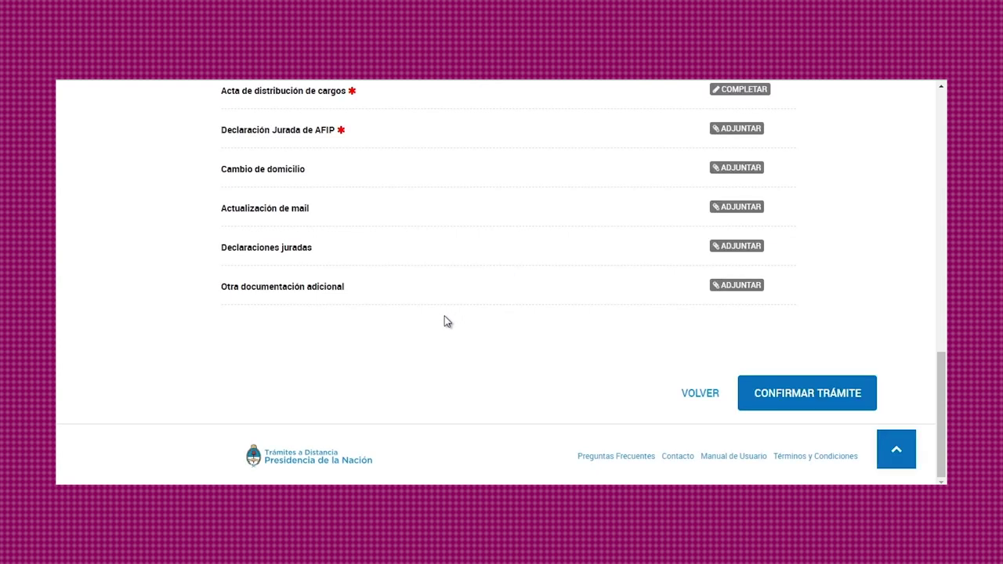
In the Estados Contables form, answer Sí to the President's signature question.
{"action": "scroll", "coordinate": [444, 321], "scroll_direction": "up", "scroll_amount": 4}
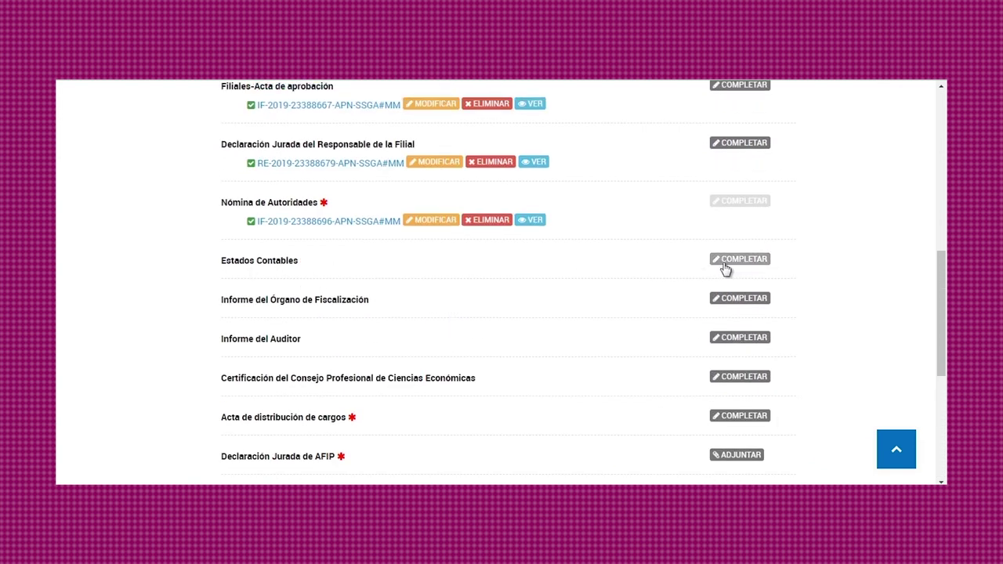
{"action": "left_click", "coordinate": [725, 264]}
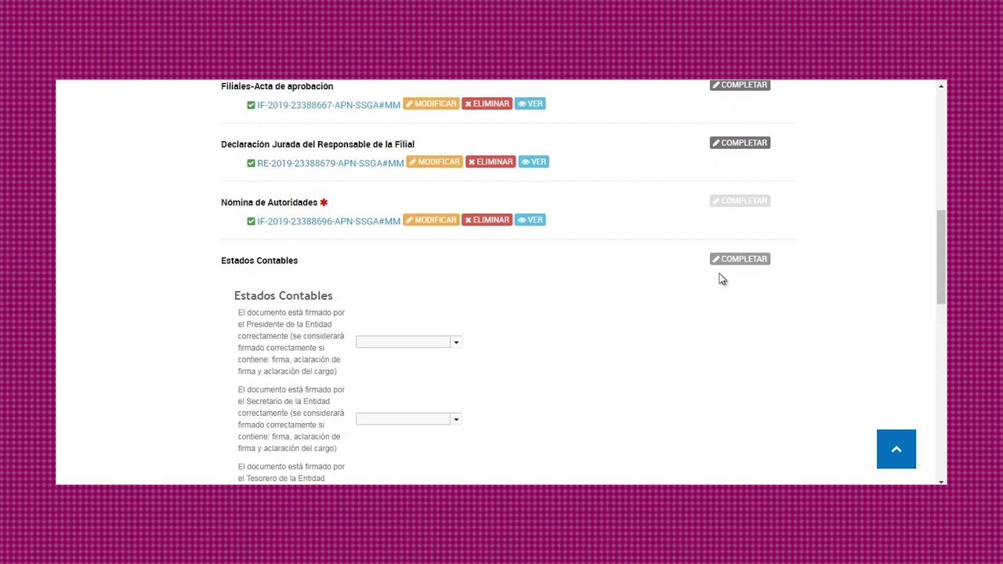
{"action": "scroll", "coordinate": [705, 317], "scroll_direction": "down", "scroll_amount": 3}
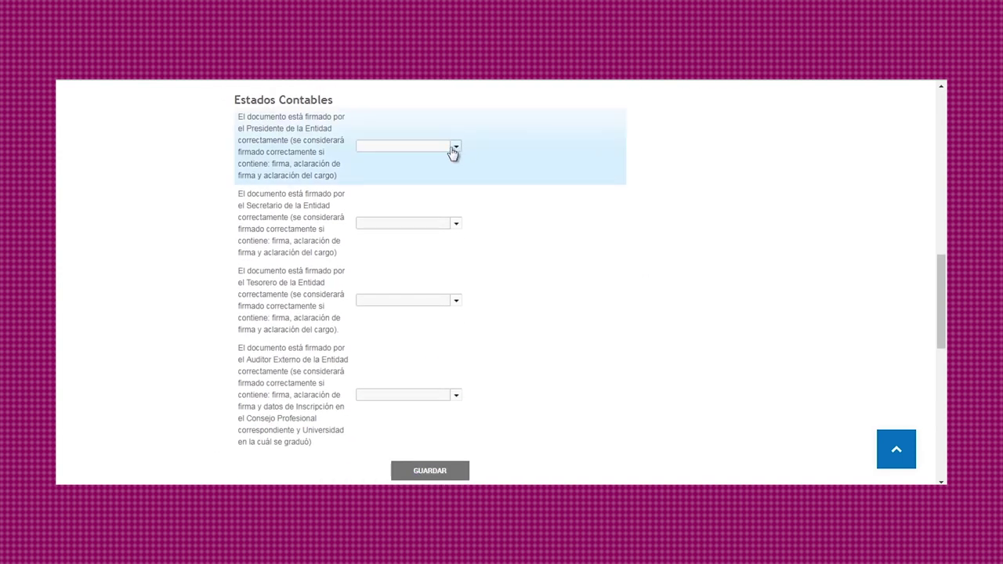
{"action": "left_click", "coordinate": [451, 147]}
{"action": "left_click", "coordinate": [441, 178]}
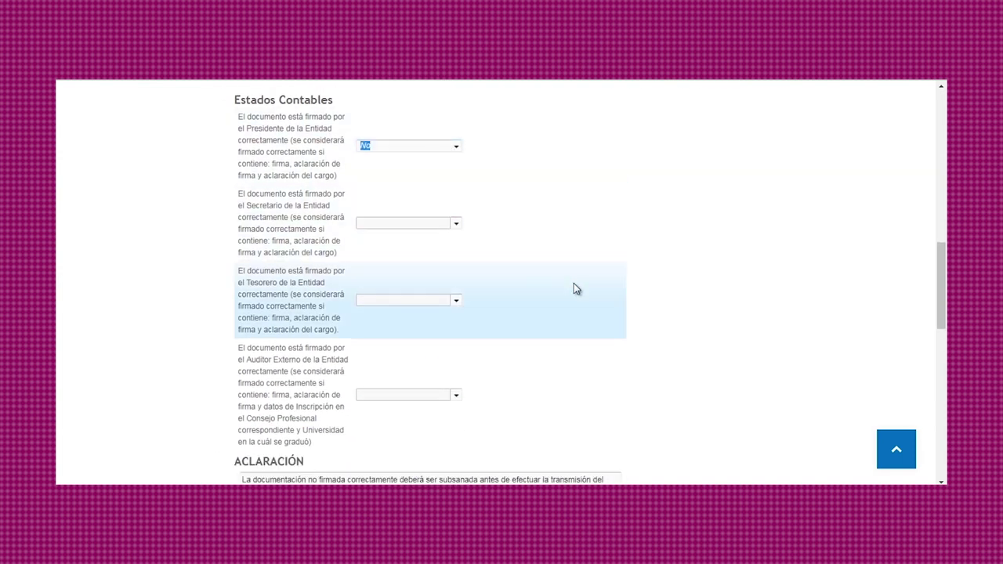
{"action": "scroll", "coordinate": [573, 289], "scroll_direction": "down", "scroll_amount": 2}
{"action": "left_click_drag", "start_coordinate": [243, 360], "coordinate": [239, 356]}
{"action": "scroll", "coordinate": [548, 306], "scroll_direction": "up", "scroll_amount": 5}
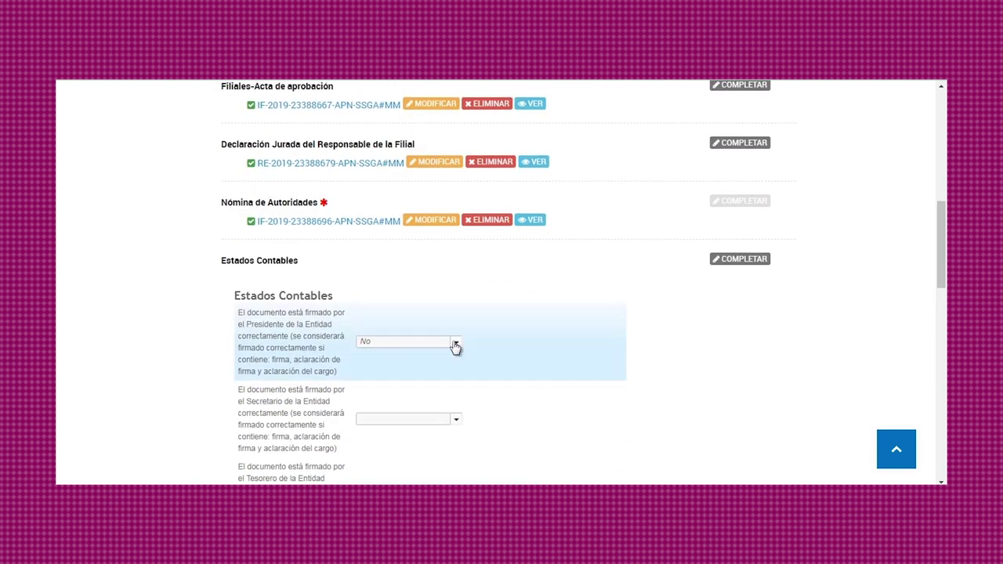
{"action": "left_click", "coordinate": [456, 347]}
{"action": "left_click", "coordinate": [439, 356]}
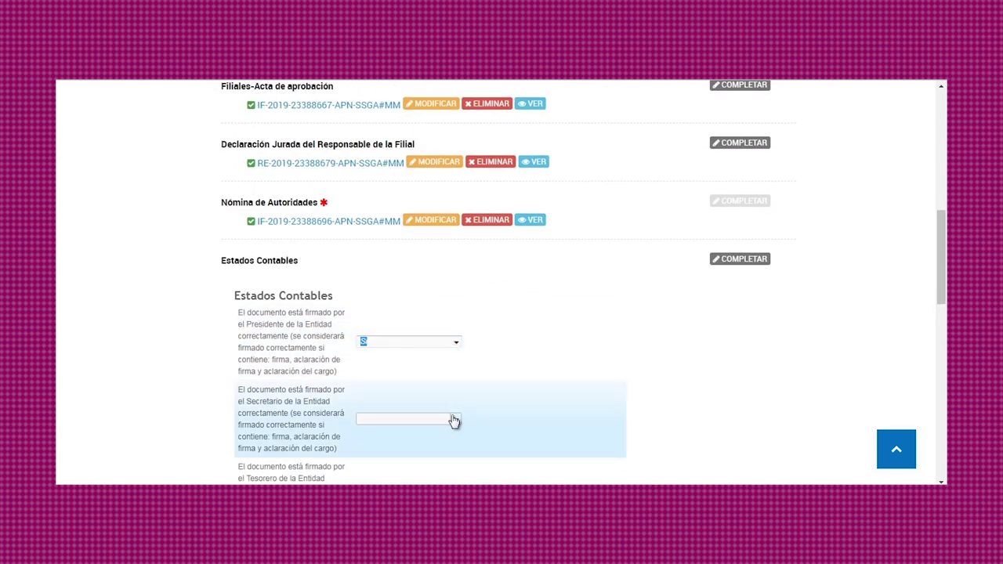
Answer Sí for the Secretary, Treasurer and External Auditor signatures and save the form.
{"action": "left_click", "coordinate": [454, 421]}
{"action": "left_click", "coordinate": [440, 431]}
{"action": "scroll", "coordinate": [496, 364], "scroll_direction": "down", "scroll_amount": 1}
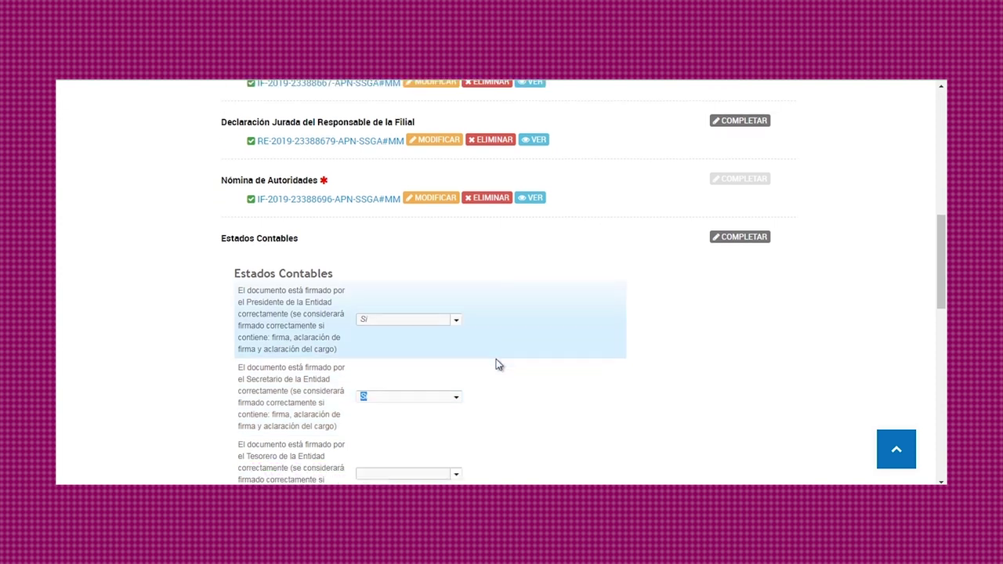
{"action": "scroll", "coordinate": [495, 364], "scroll_direction": "down", "scroll_amount": 3}
{"action": "left_click", "coordinate": [454, 302]}
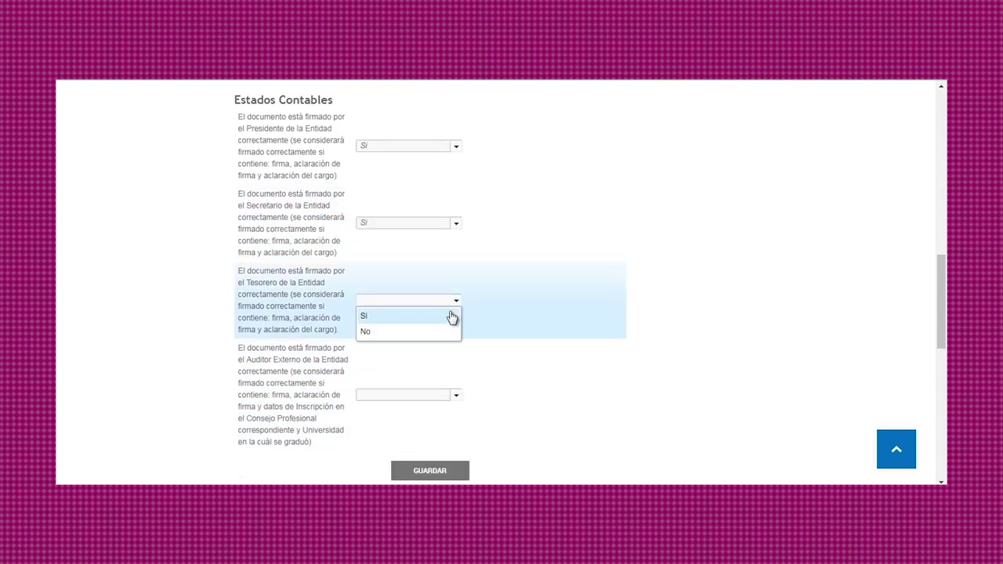
{"action": "left_click", "coordinate": [452, 316]}
{"action": "left_click", "coordinate": [455, 396]}
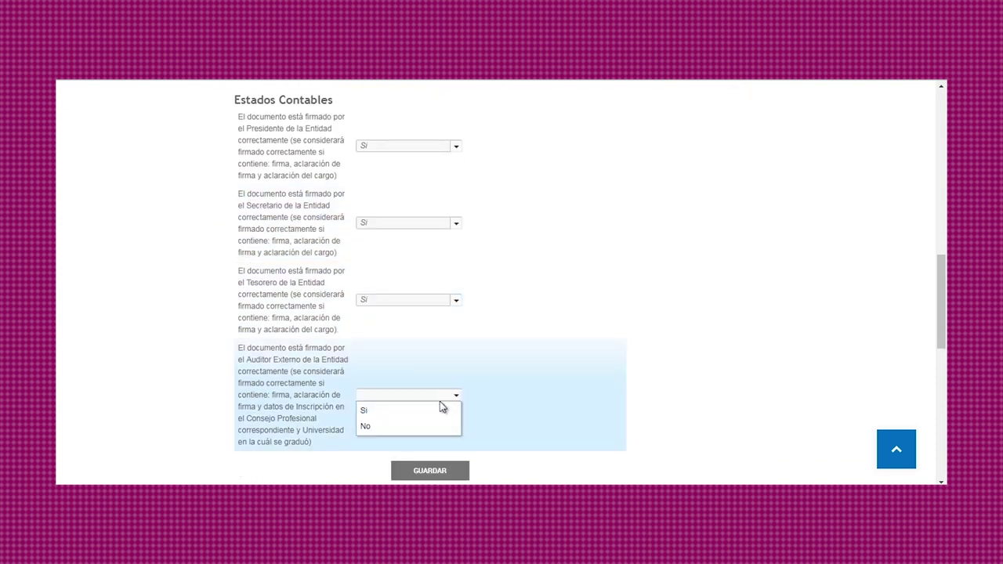
{"action": "left_click", "coordinate": [441, 411]}
{"action": "left_click", "coordinate": [438, 470]}
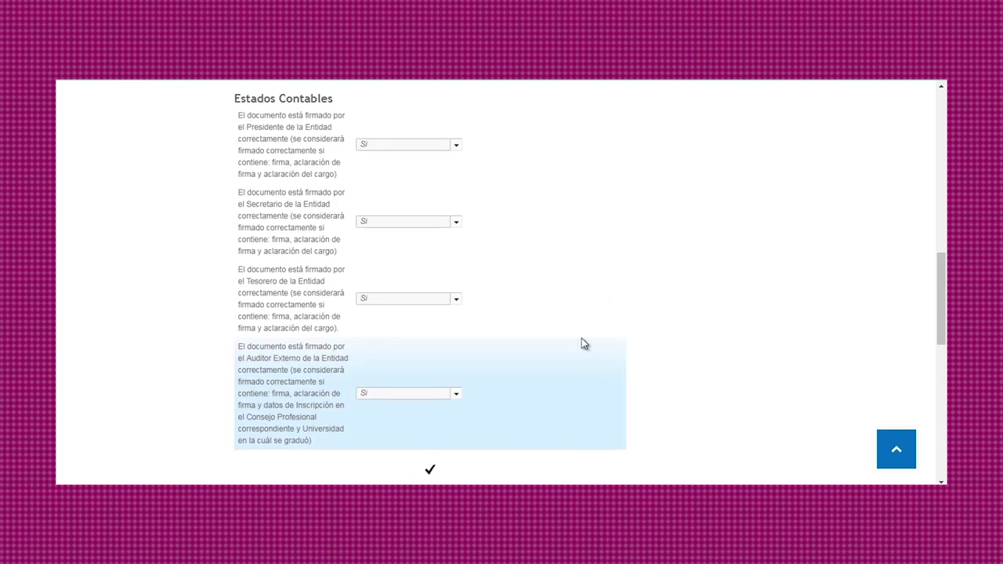
{"action": "scroll", "coordinate": [548, 345], "scroll_direction": "down", "scroll_amount": 4}
Attach the COOPERATIVAS file as the Estados Contables document.
{"action": "left_click", "coordinate": [396, 259]}
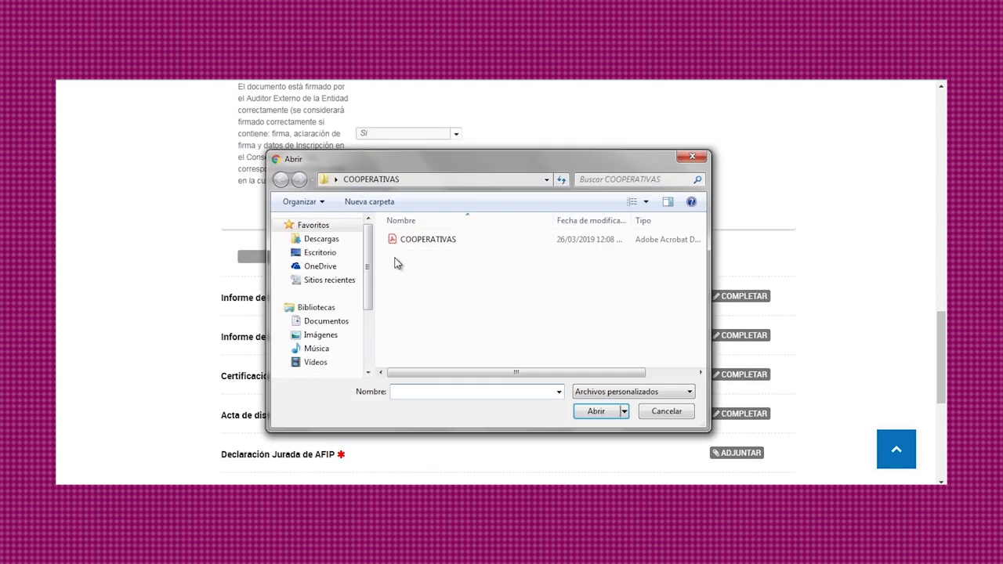
{"action": "left_click", "coordinate": [427, 240]}
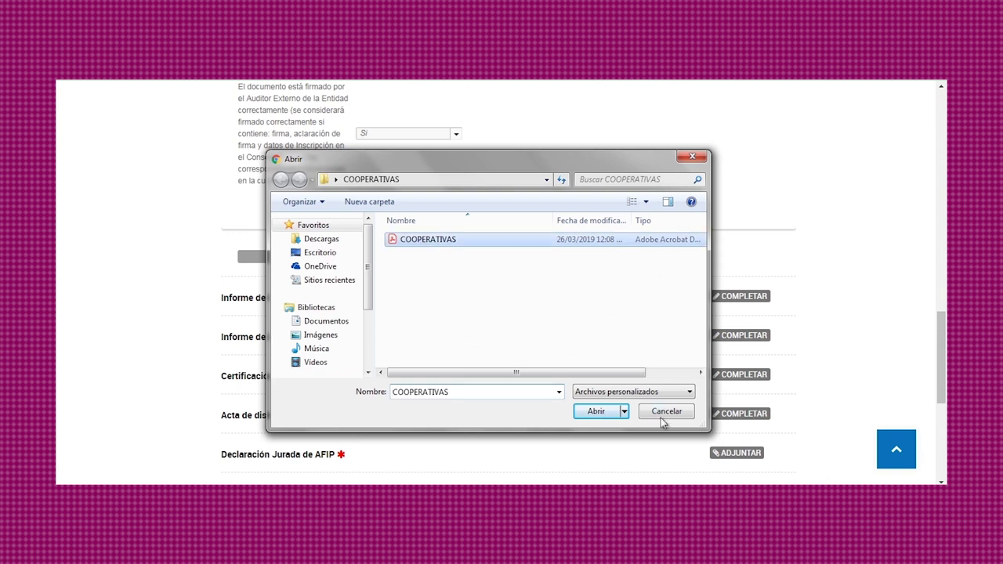
{"action": "left_click", "coordinate": [605, 411]}
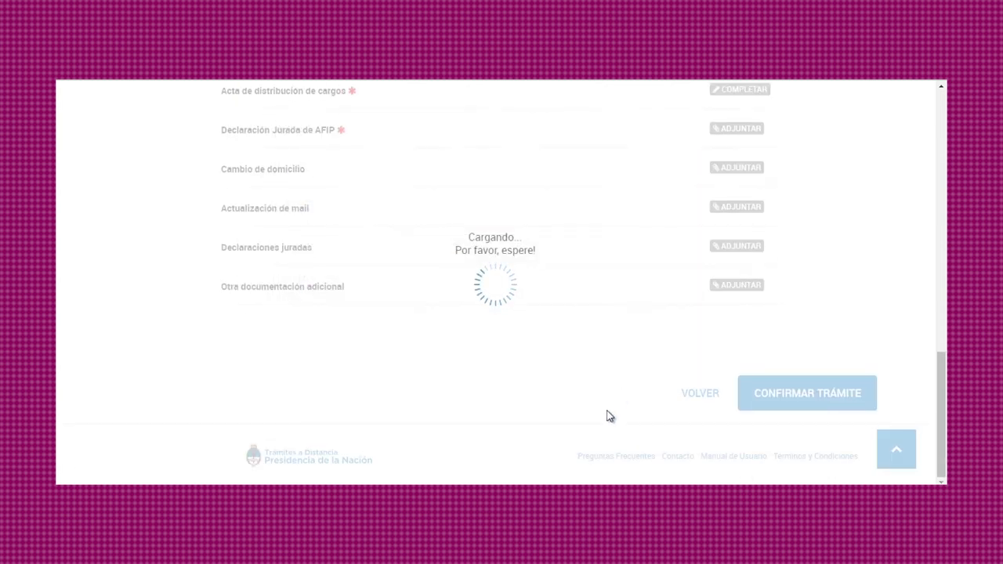
{"action": "scroll", "coordinate": [566, 352], "scroll_direction": "up", "scroll_amount": 3}
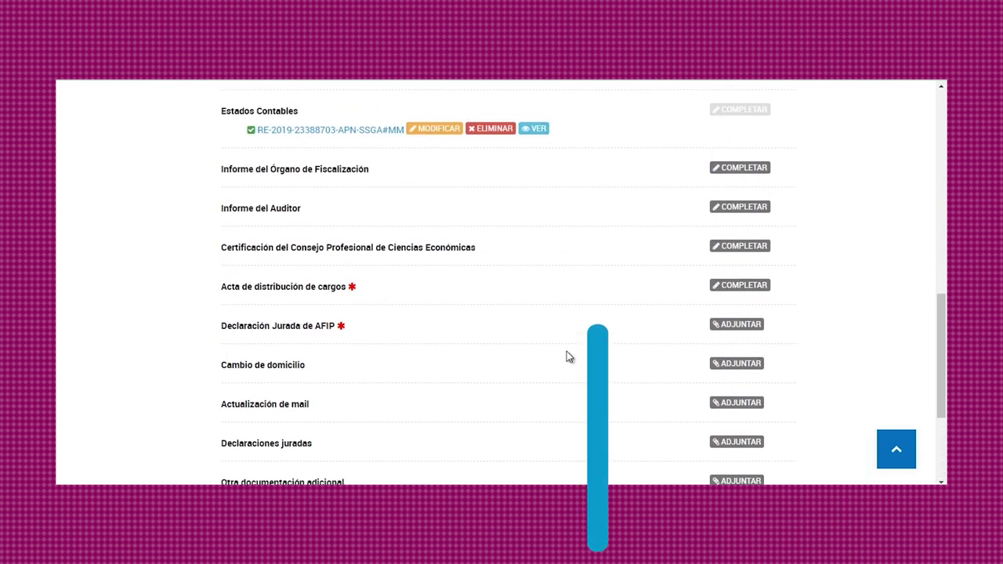
Answer Sí to the syndic signature question in Informe del Órgano de Fiscalización and save it.
{"action": "left_click", "coordinate": [729, 170]}
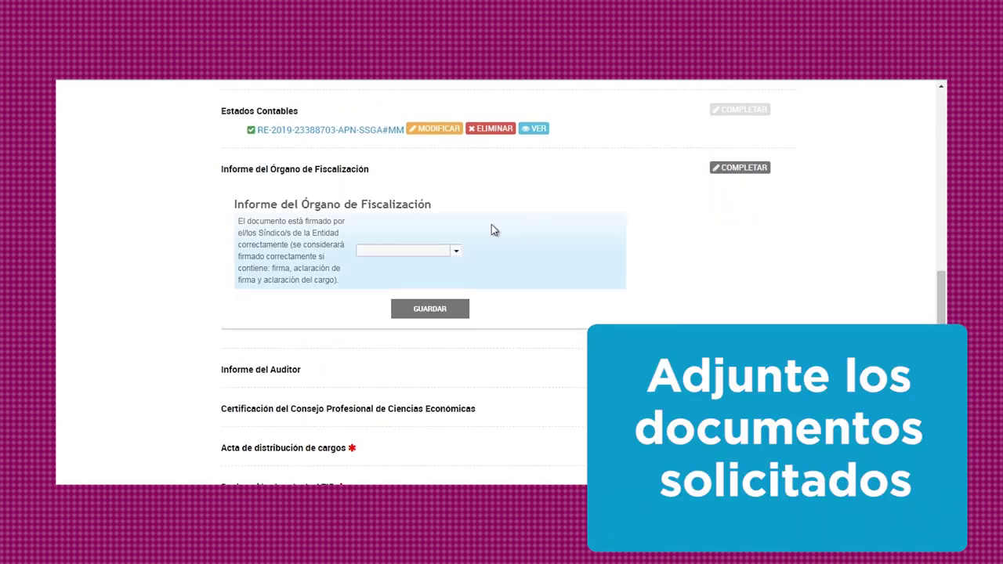
{"action": "left_click", "coordinate": [453, 257]}
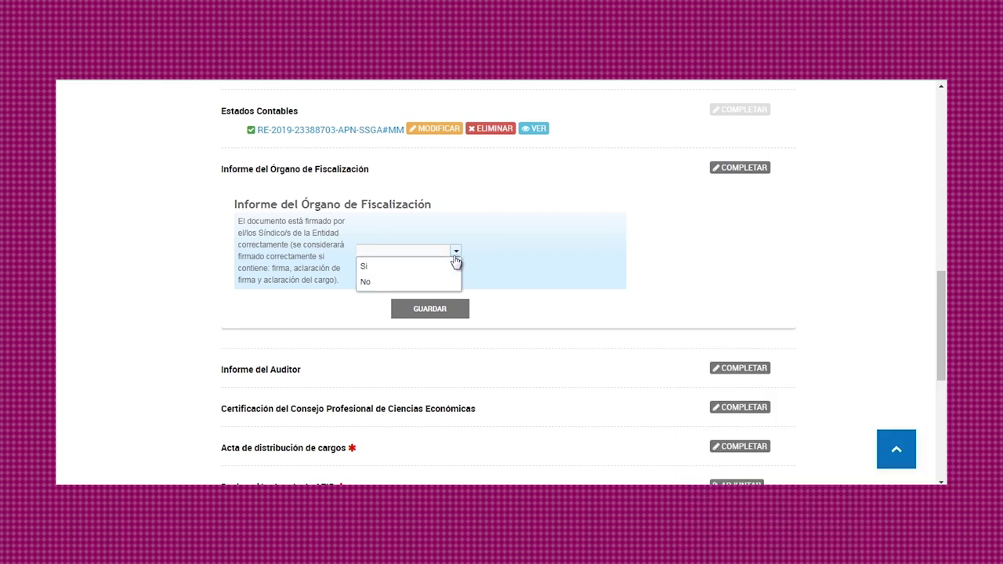
{"action": "left_click", "coordinate": [452, 283]}
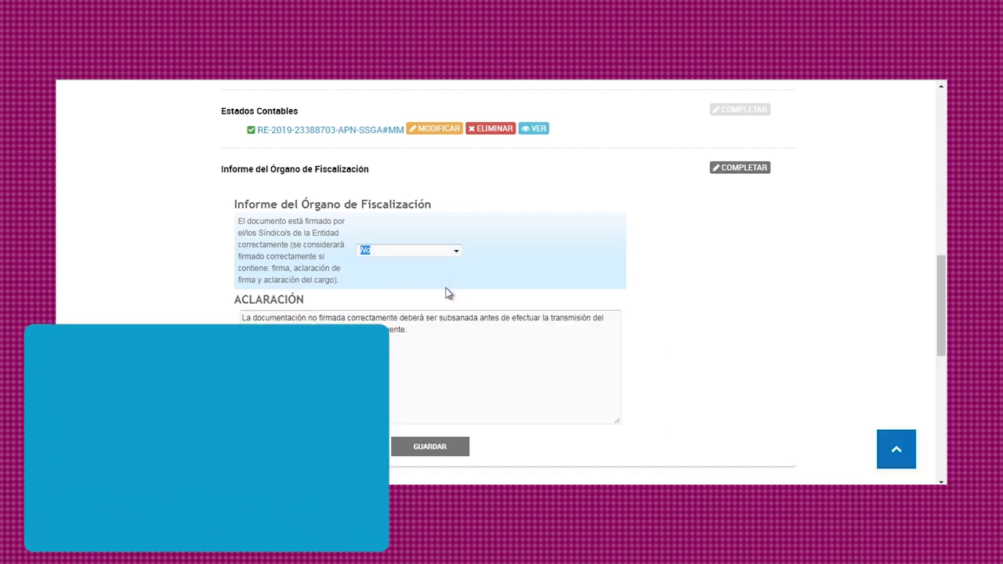
{"action": "left_click", "coordinate": [244, 316]}
{"action": "key", "text": "ctrl+a"}
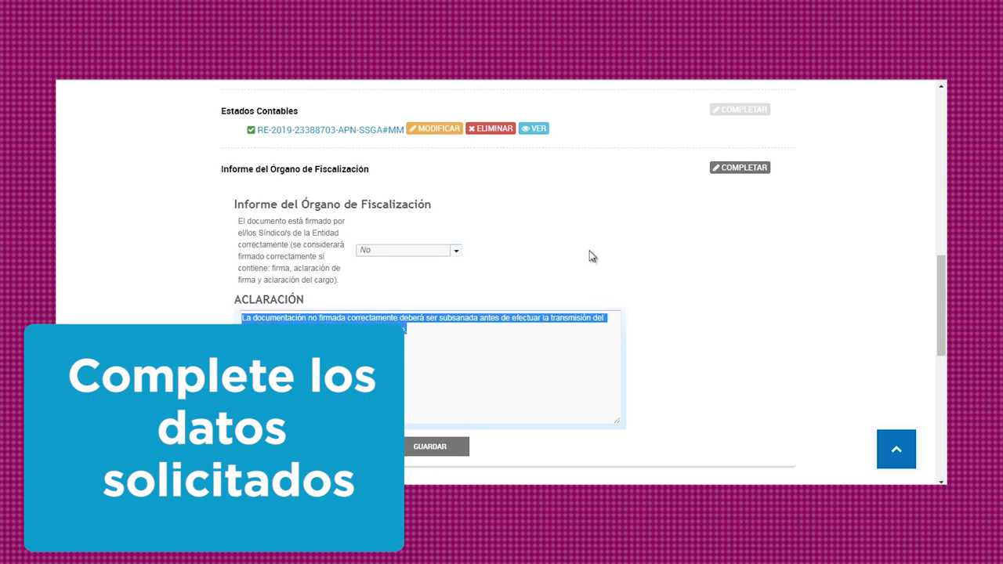
{"action": "left_click", "coordinate": [457, 255]}
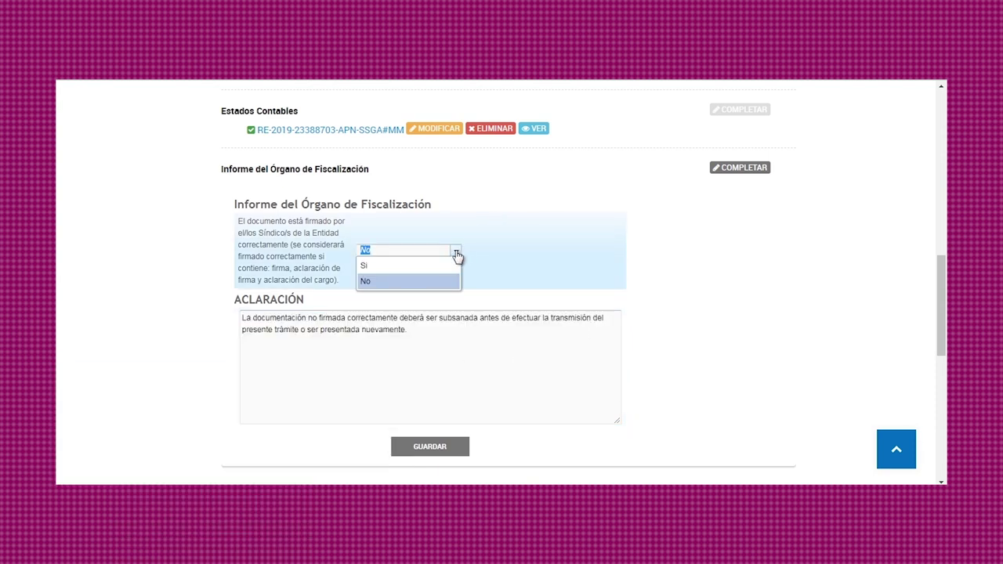
{"action": "left_click", "coordinate": [445, 268]}
{"action": "left_click", "coordinate": [425, 308]}
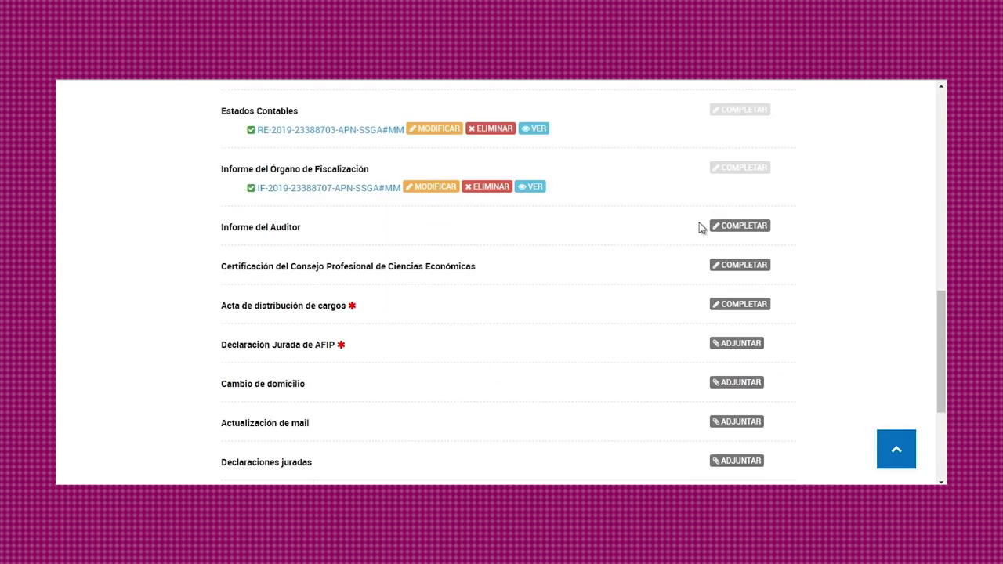
Set the Informe del Auditor opinion to Favorable sin salvedades and Cumplimenta, and save.
{"action": "left_click", "coordinate": [726, 229]}
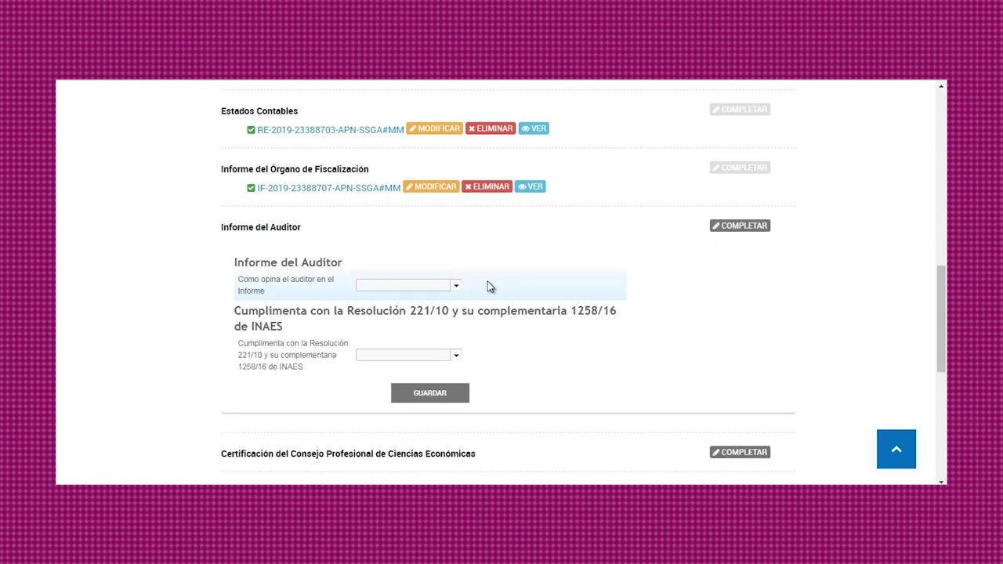
{"action": "left_click", "coordinate": [456, 288]}
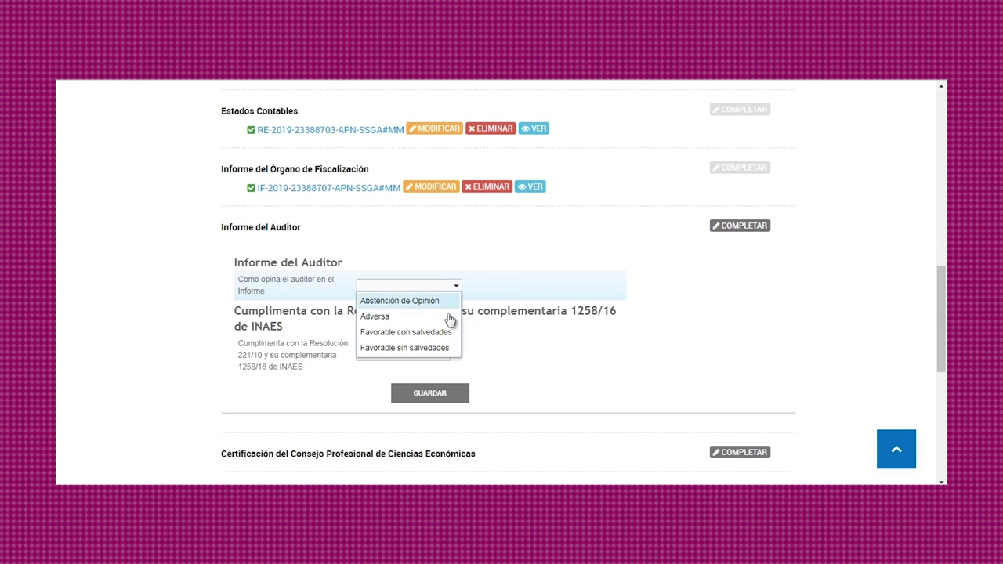
{"action": "left_click", "coordinate": [441, 348]}
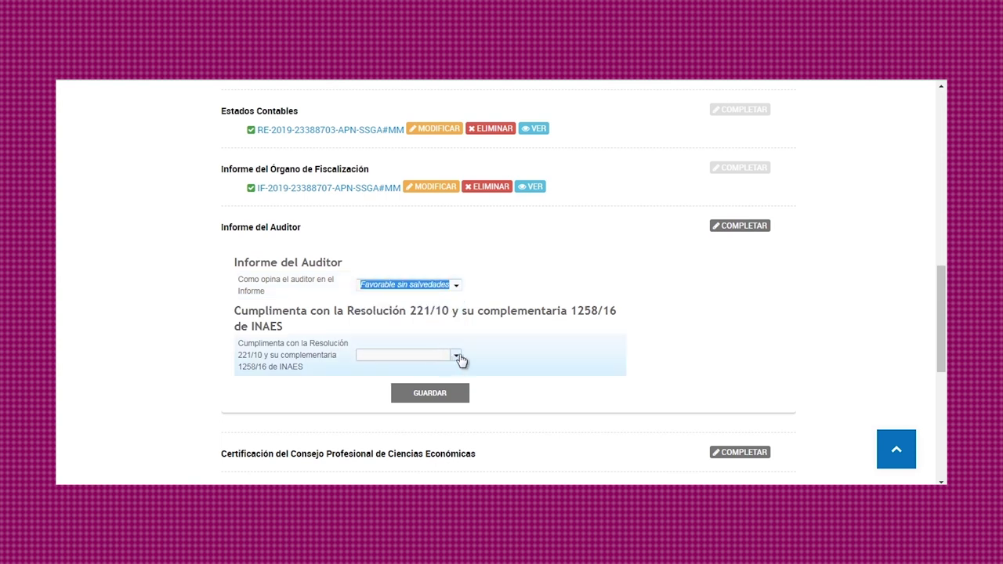
{"action": "left_click", "coordinate": [458, 357]}
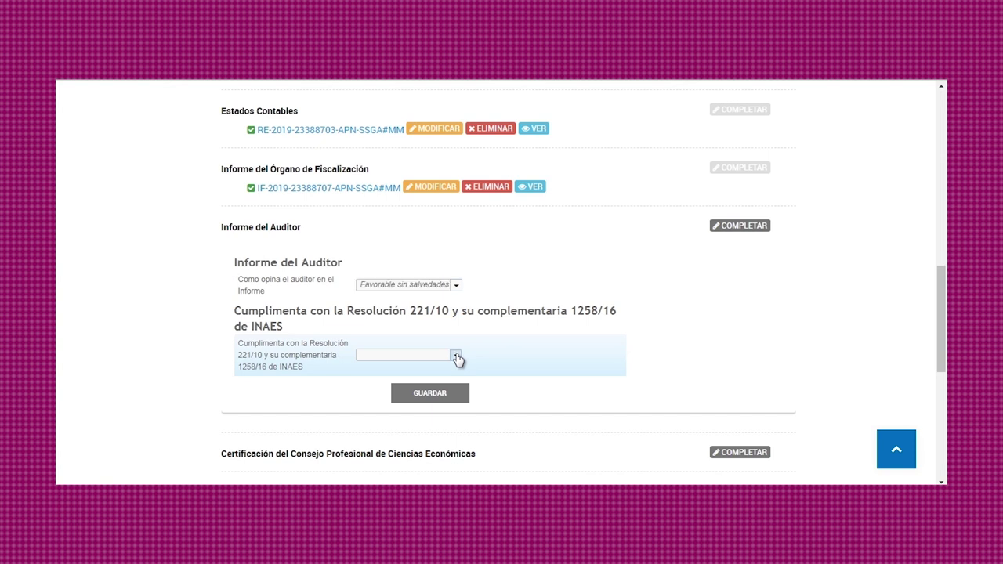
{"action": "left_click", "coordinate": [440, 372]}
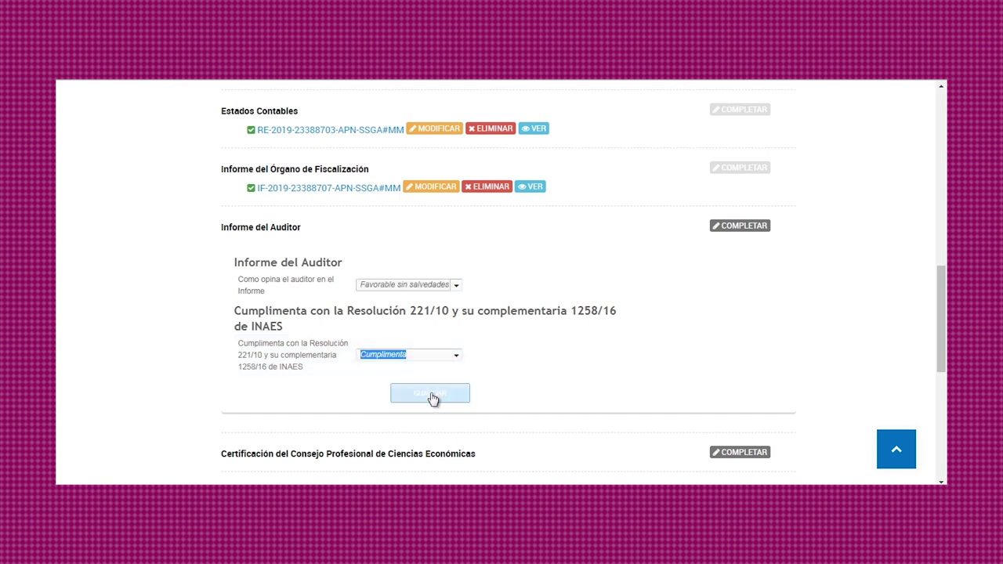
{"action": "left_click", "coordinate": [432, 400]}
Attach the COOPERATIVAS file to Informe del Auditor.
{"action": "scroll", "coordinate": [470, 352], "scroll_direction": "down", "scroll_amount": 2}
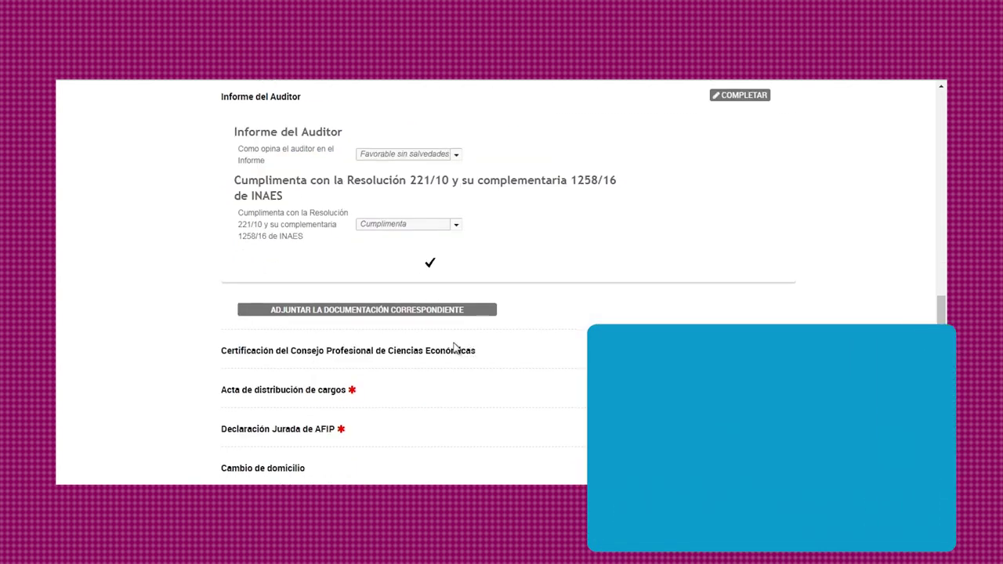
{"action": "left_click", "coordinate": [444, 311]}
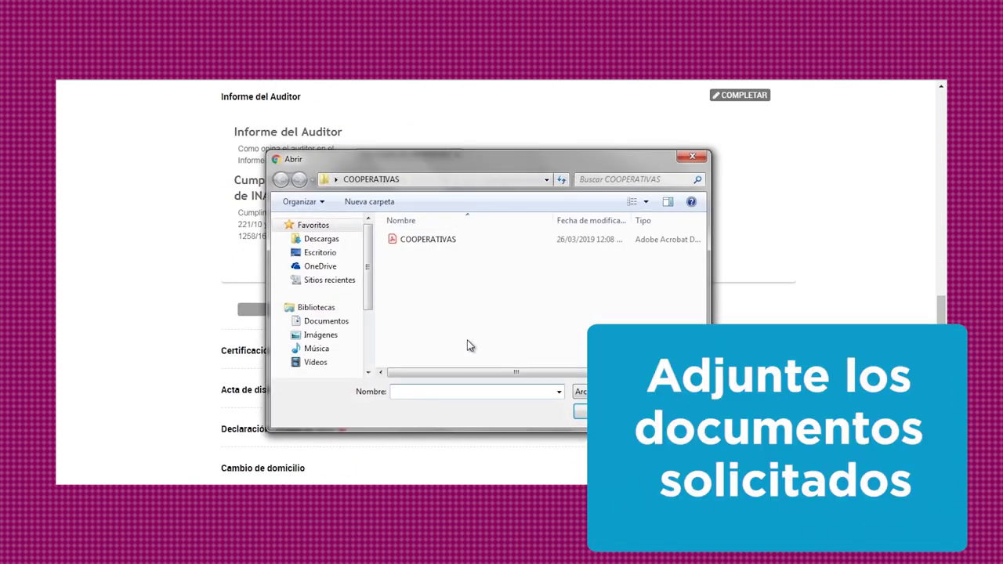
{"action": "left_click", "coordinate": [436, 239]}
{"action": "double_click", "coordinate": [435, 239]}
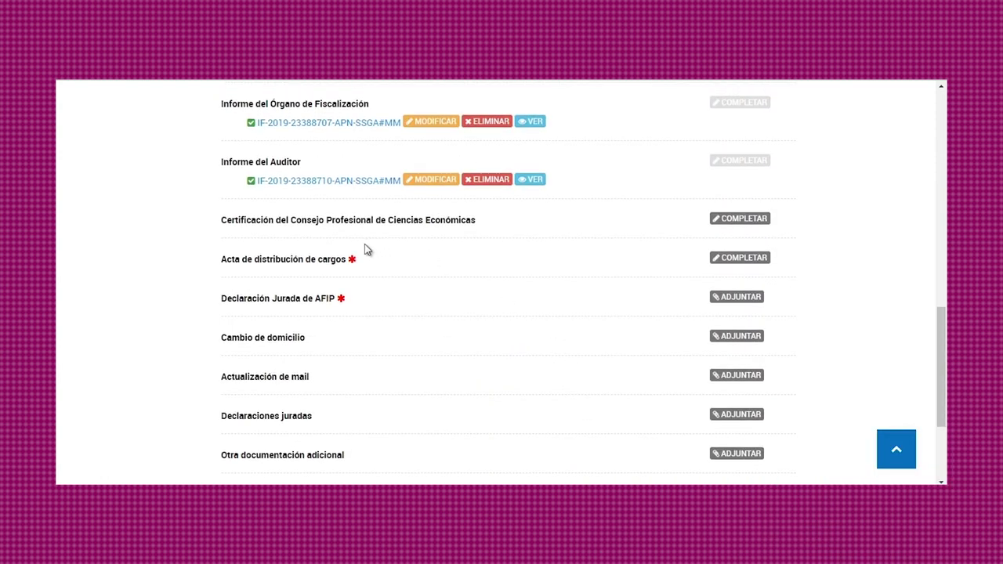
Answer Si to the auditor certification question in Certificación del Consejo Profesional and save.
{"action": "left_click", "coordinate": [726, 220]}
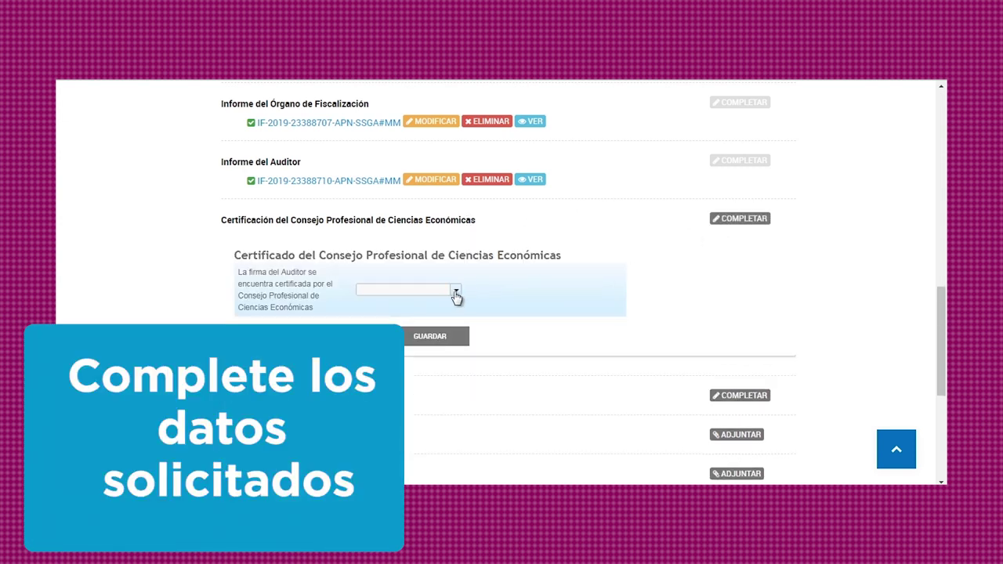
{"action": "left_click", "coordinate": [455, 292]}
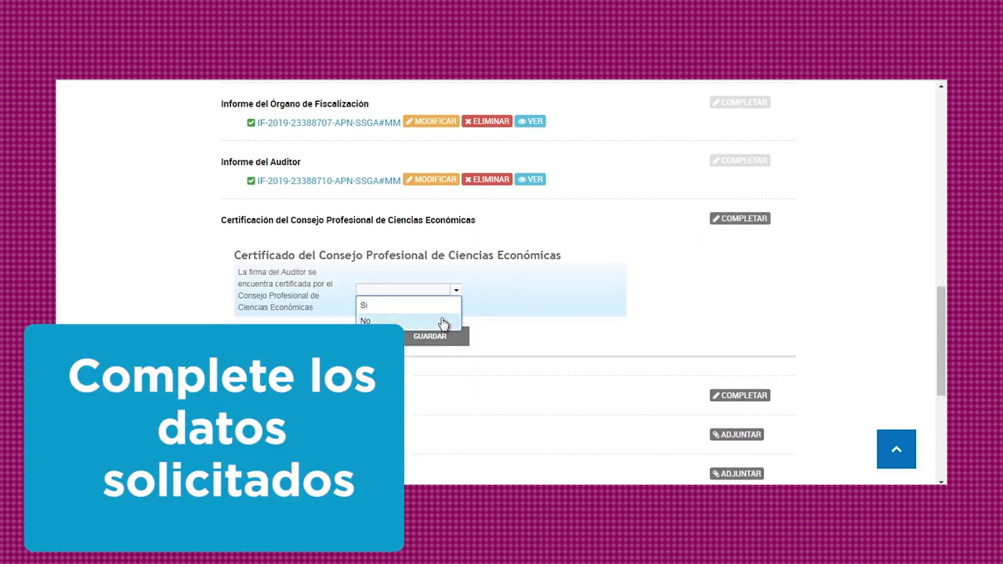
{"action": "left_click", "coordinate": [443, 326]}
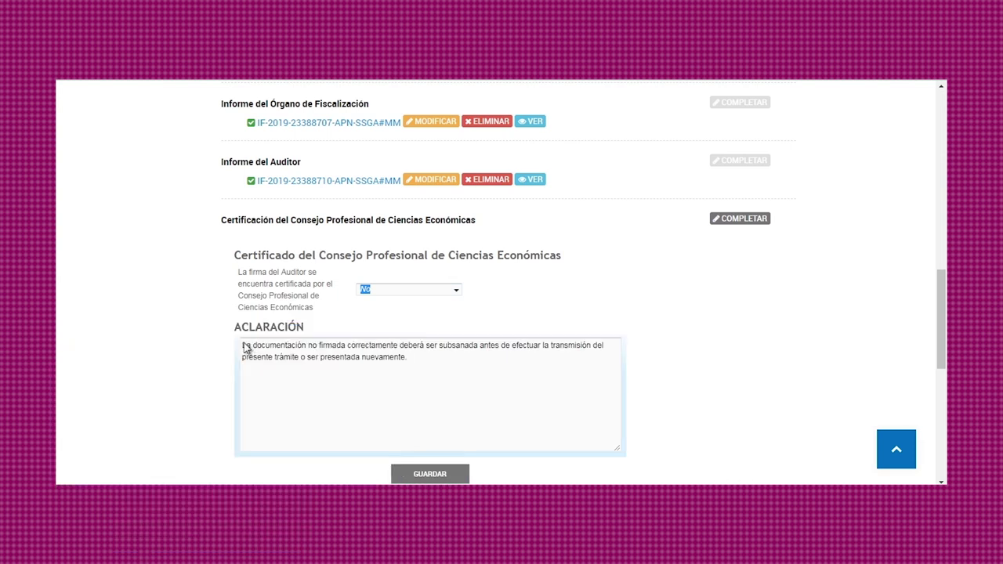
{"action": "left_click_drag", "start_coordinate": [244, 348], "coordinate": [472, 379]}
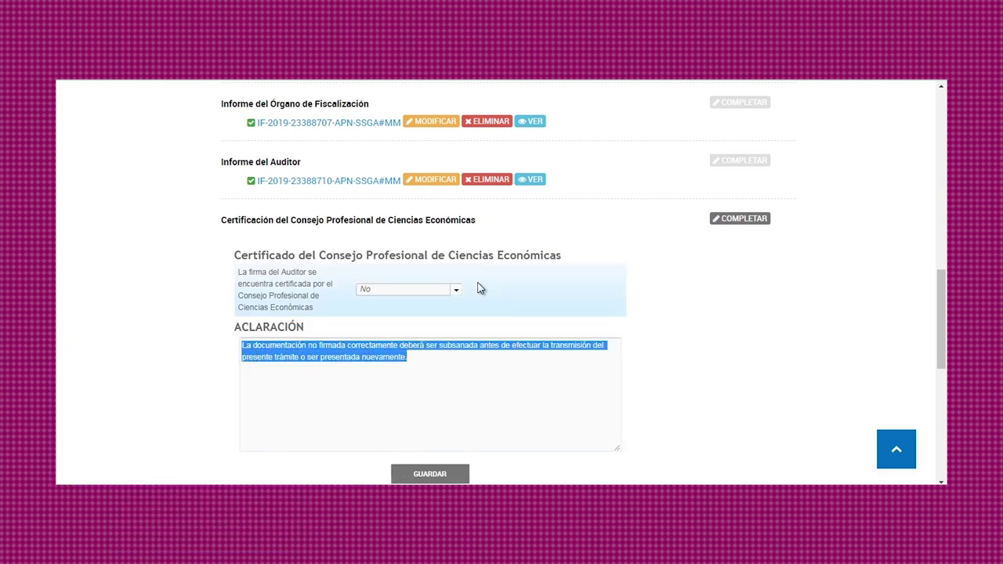
{"action": "left_click", "coordinate": [454, 291]}
{"action": "left_click", "coordinate": [439, 306]}
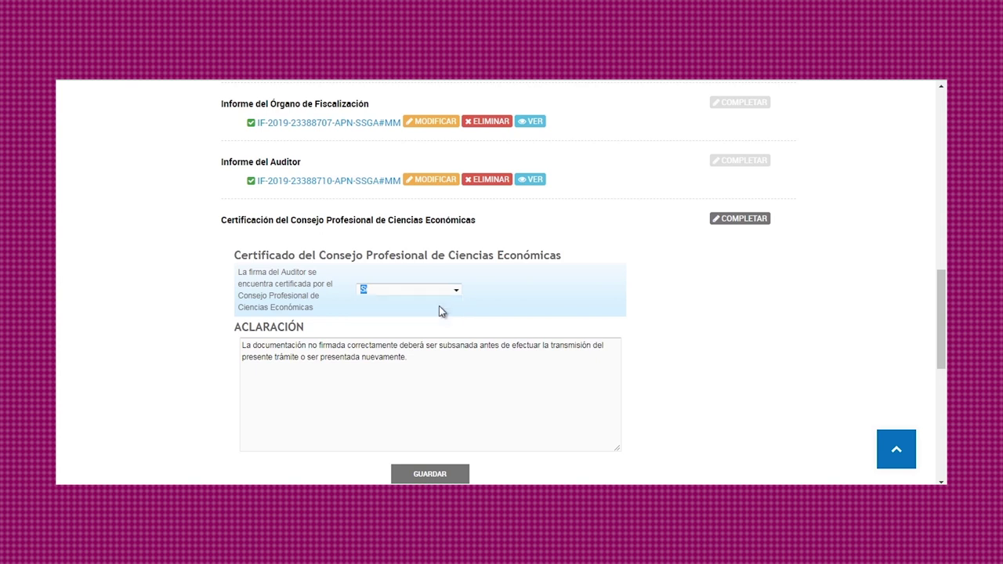
{"action": "left_click", "coordinate": [433, 337]}
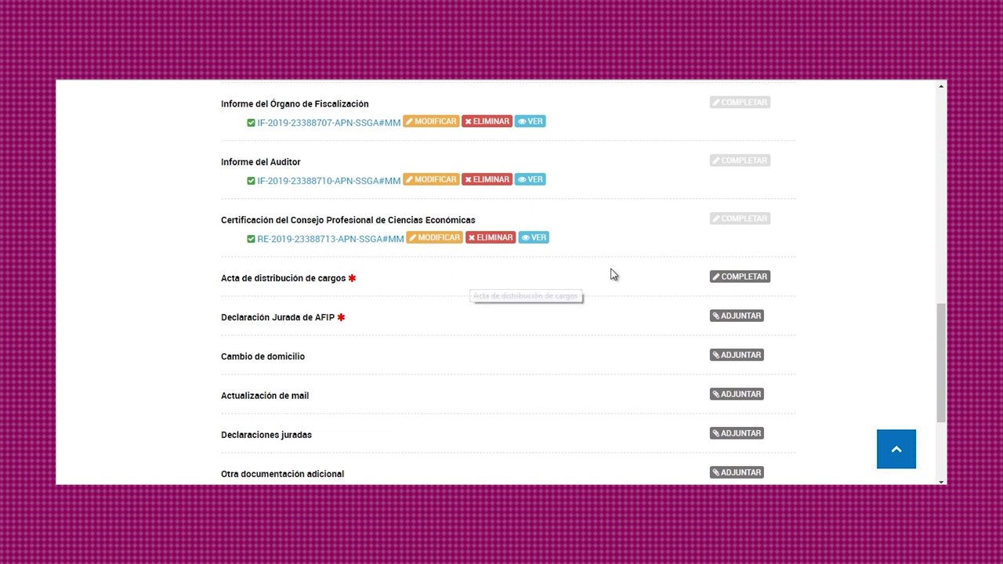
Date the Acta de distribución de cargos 14/03/2019 and save it.
{"action": "left_click", "coordinate": [729, 279]}
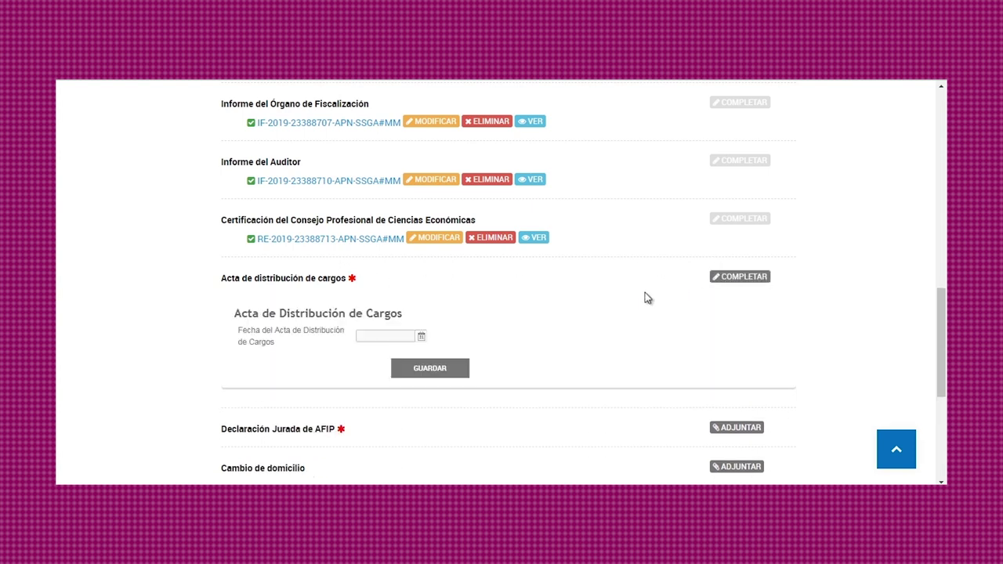
{"action": "left_click", "coordinate": [421, 337]}
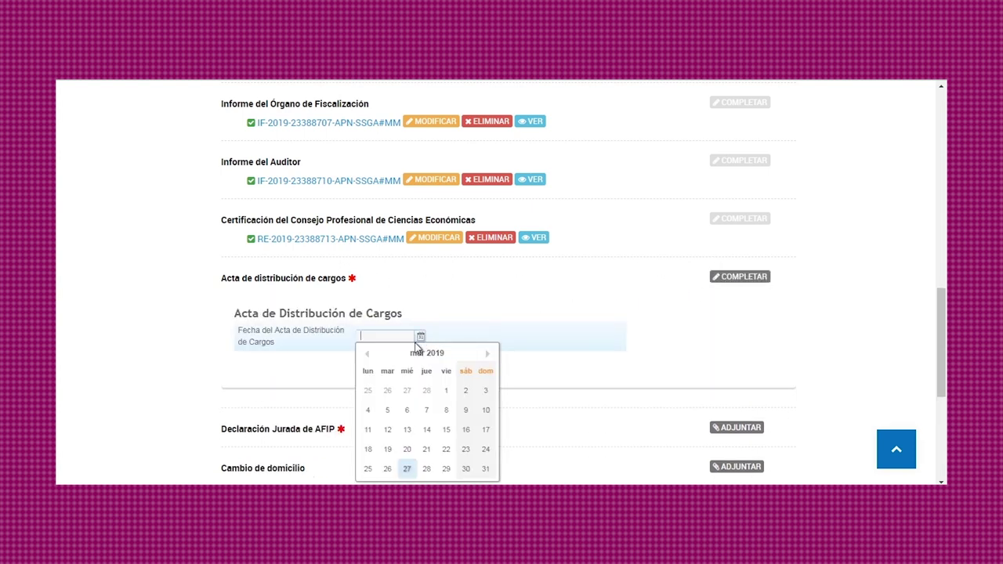
{"action": "left_click", "coordinate": [426, 429]}
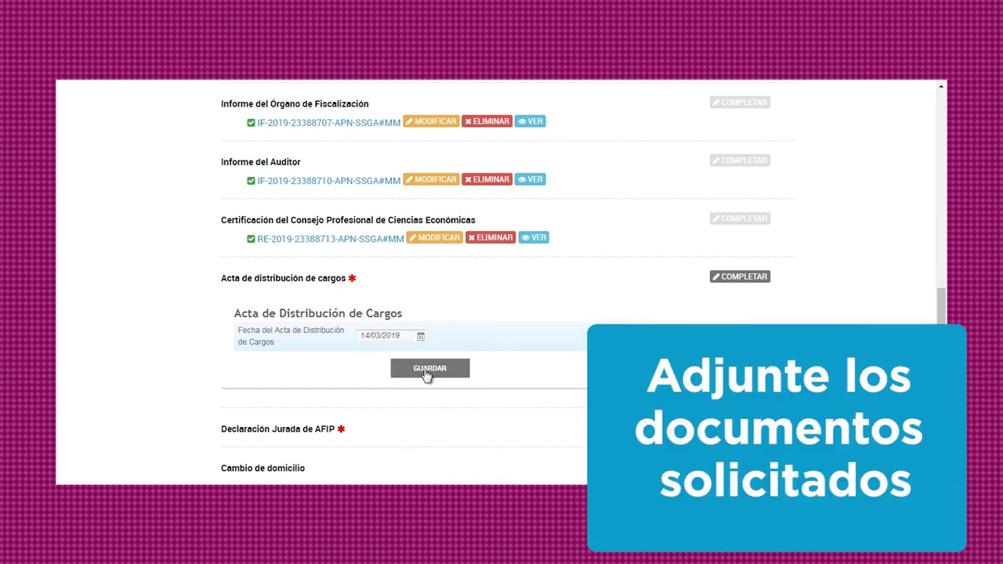
{"action": "left_click", "coordinate": [428, 369]}
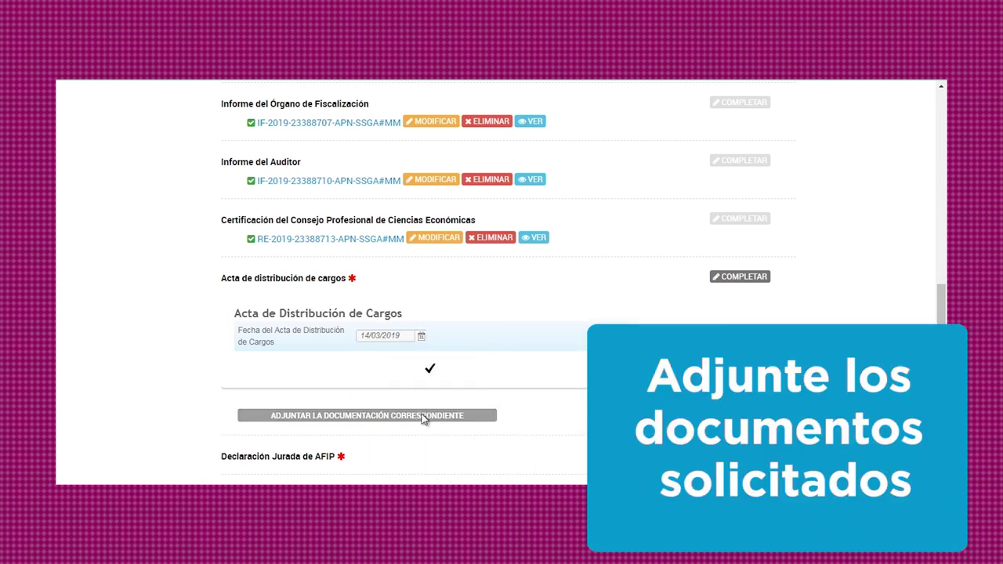
Attach the COOPERATIVAS file to the Acta de distribución de cargos.
{"action": "left_click", "coordinate": [422, 416]}
{"action": "left_click", "coordinate": [437, 244]}
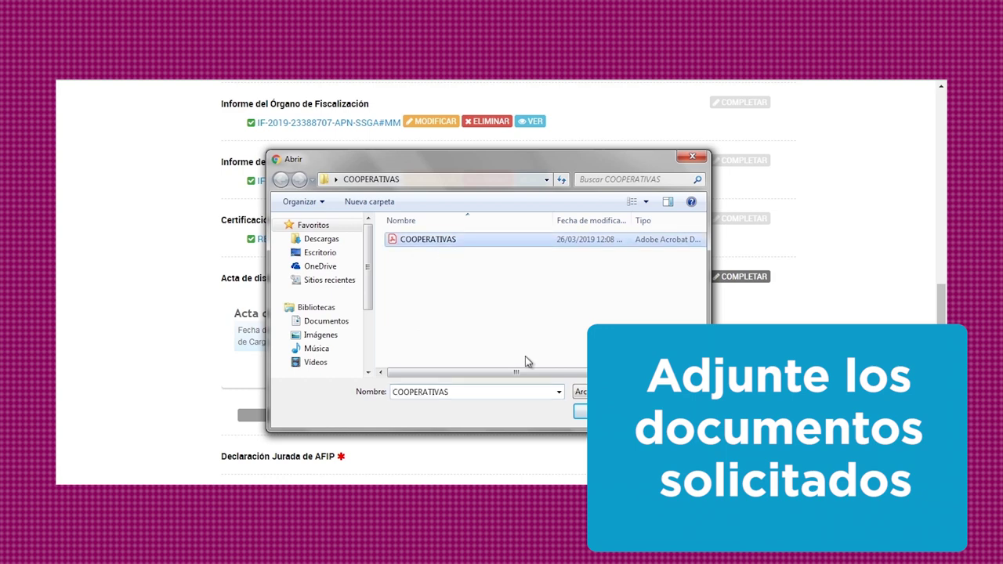
{"action": "left_click", "coordinate": [597, 409]}
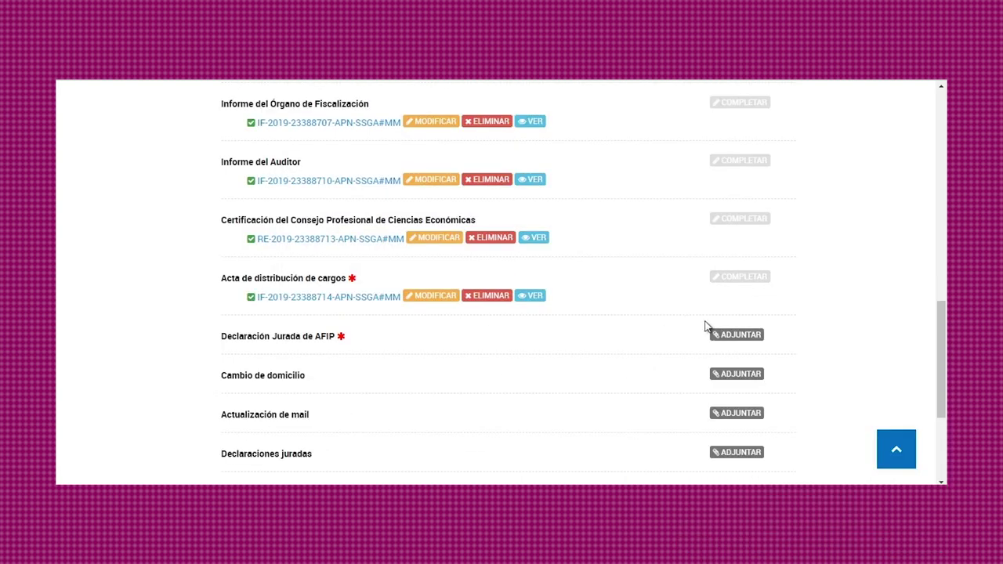
Upload the COOPERATIVAS file to Declaración Jurada de AFIP and Cambio de domicilio.
{"action": "left_click", "coordinate": [723, 333]}
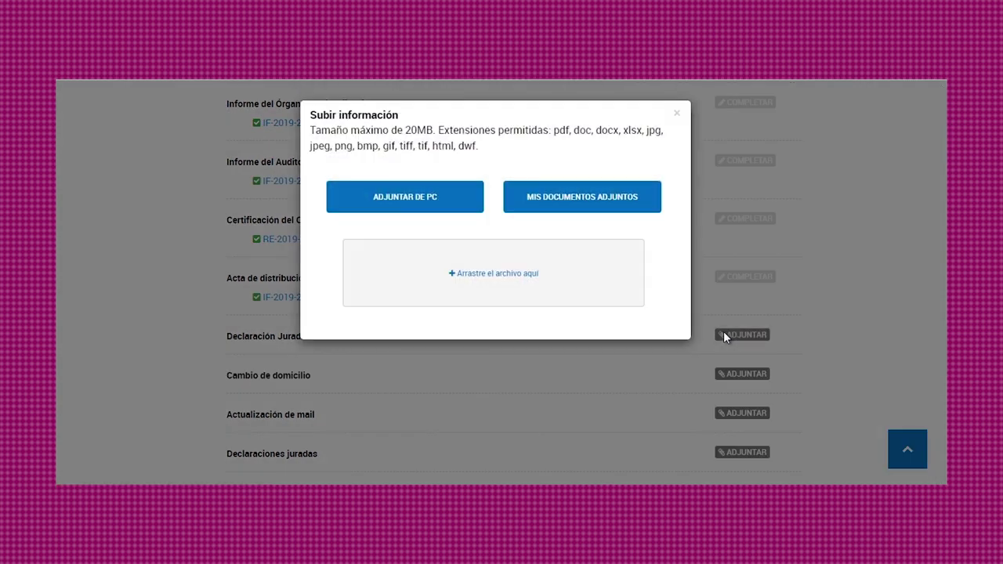
{"action": "left_click", "coordinate": [416, 196]}
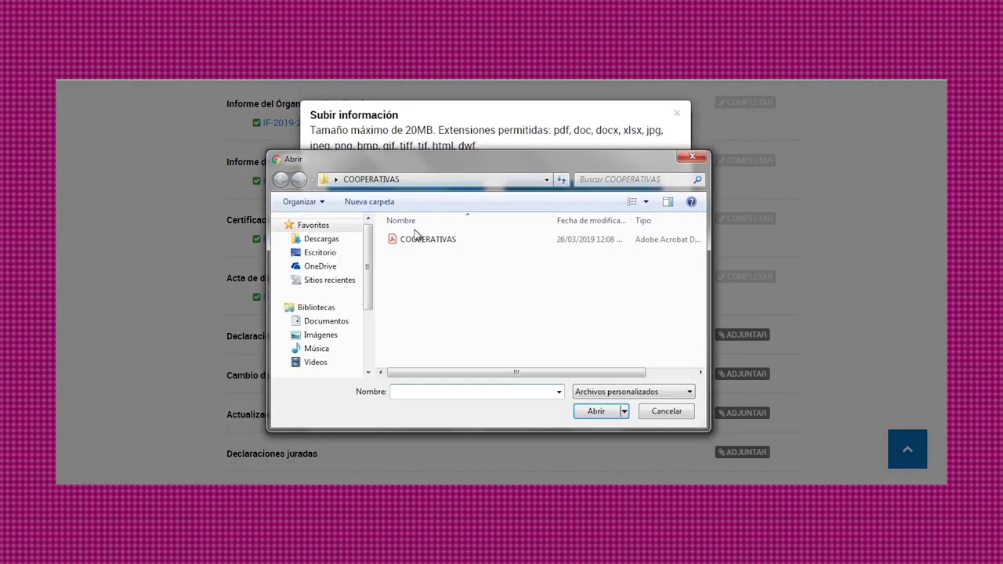
{"action": "left_click", "coordinate": [407, 242]}
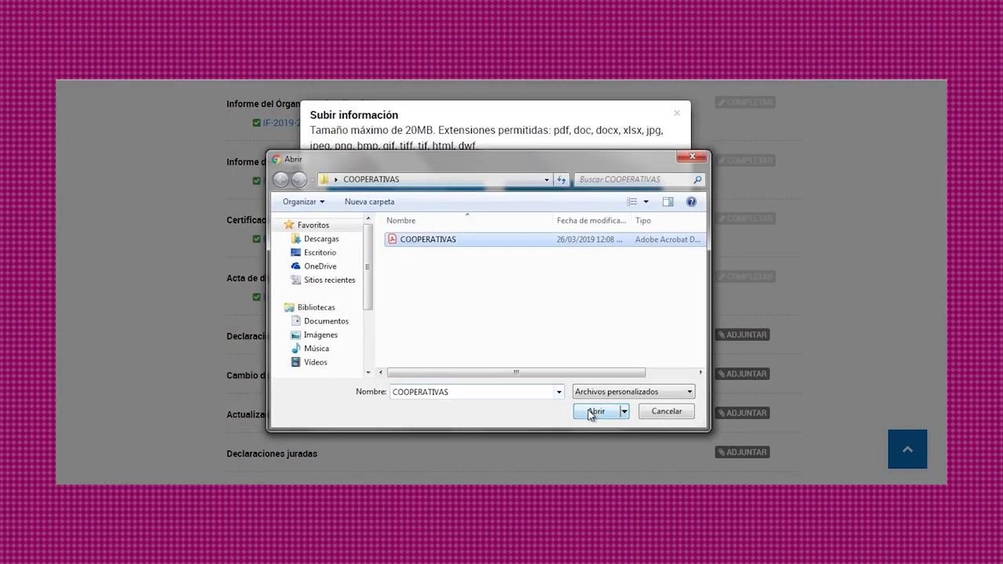
{"action": "left_click", "coordinate": [594, 411]}
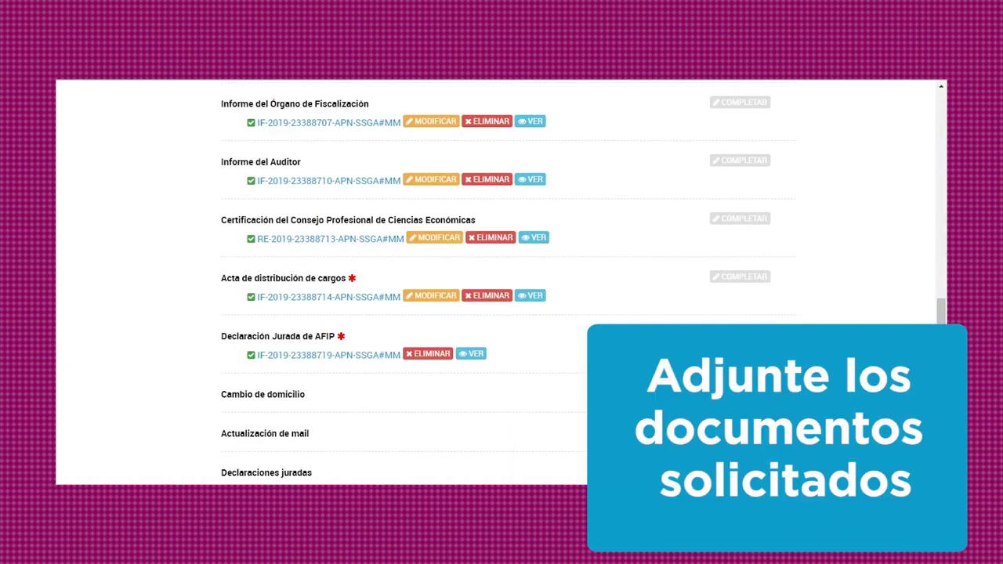
{"action": "left_click", "coordinate": [740, 393]}
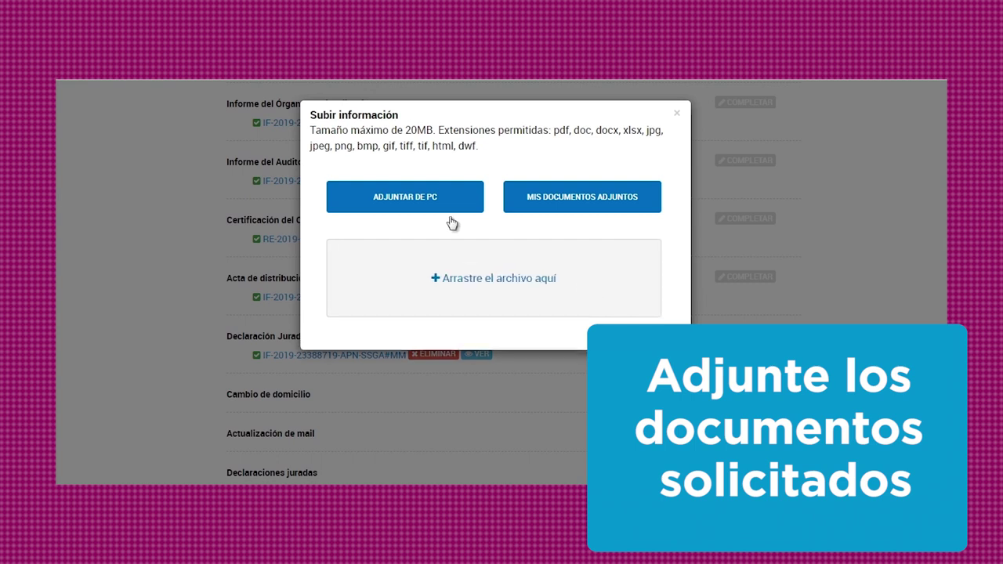
{"action": "left_click", "coordinate": [435, 201]}
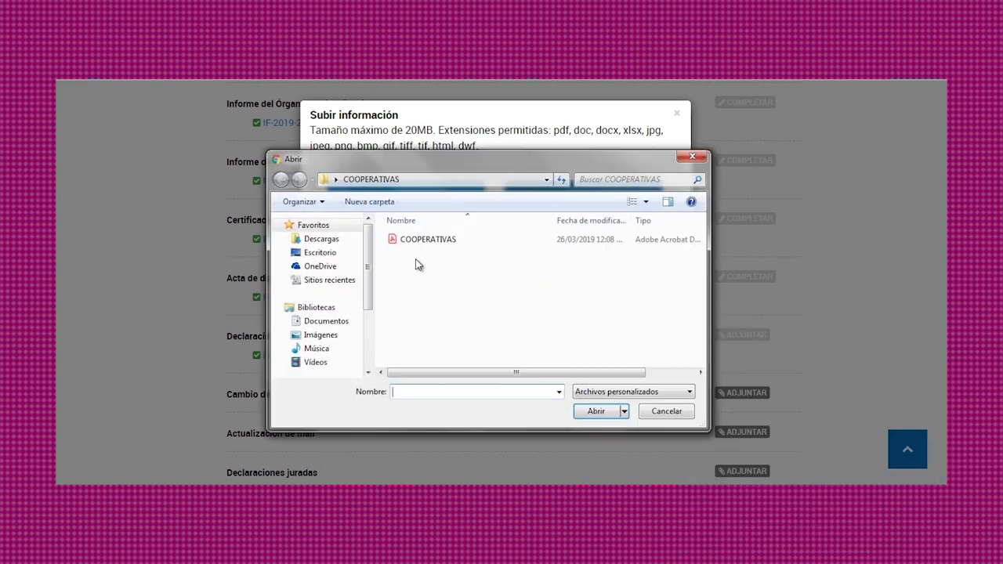
{"action": "left_click", "coordinate": [423, 240]}
{"action": "left_click", "coordinate": [599, 411]}
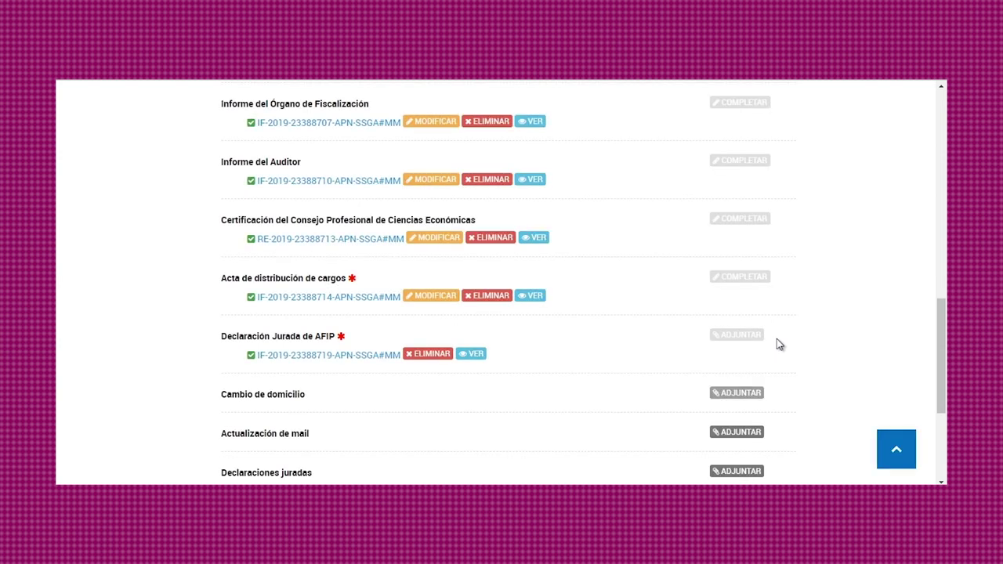
{"action": "scroll", "coordinate": [777, 338], "scroll_direction": "down", "scroll_amount": 3}
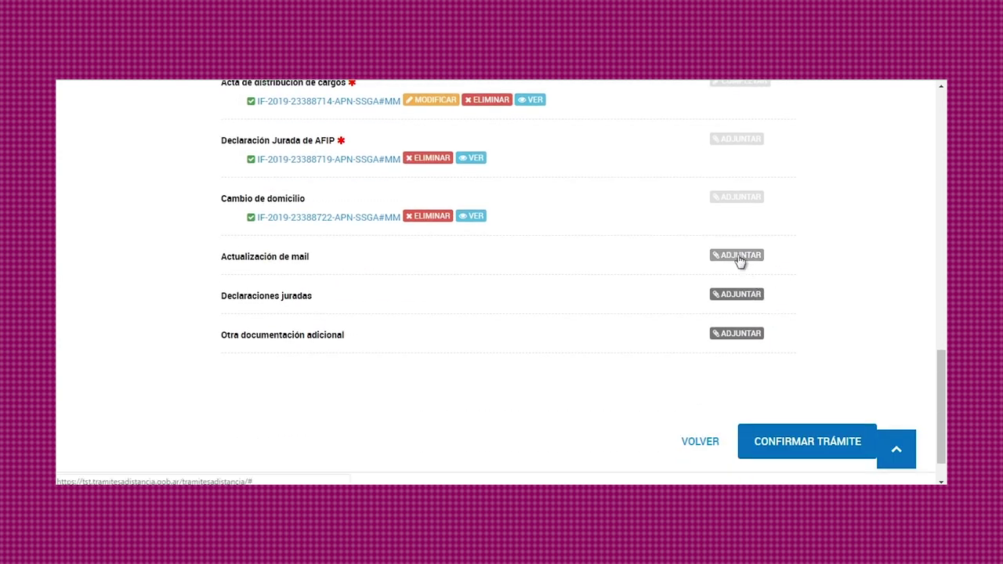
Upload the COOPERATIVAS file to Actualización de mail, Declaraciones juradas and Otra documentación adicional.
{"action": "left_click", "coordinate": [737, 254]}
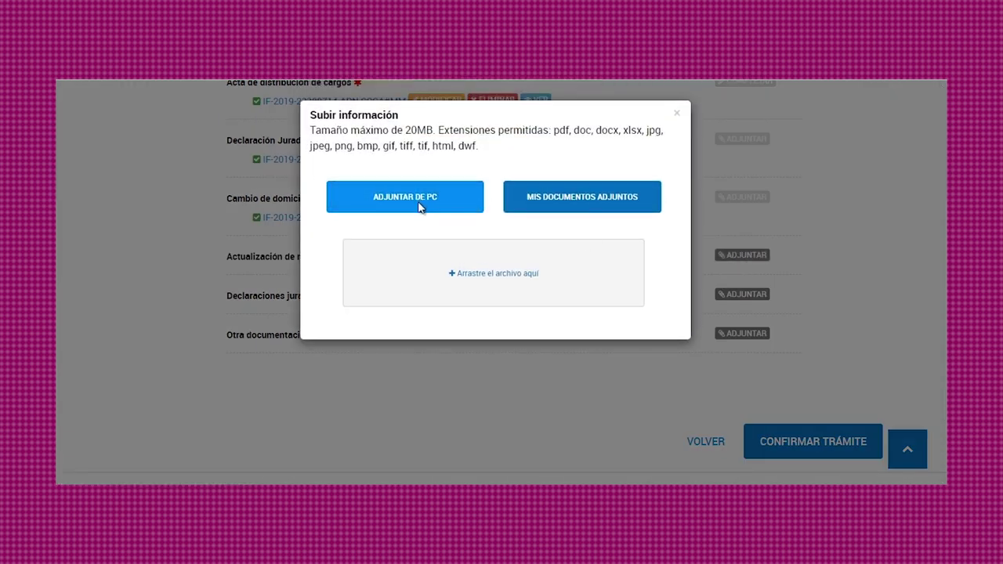
{"action": "left_click", "coordinate": [428, 202]}
{"action": "left_click", "coordinate": [423, 240]}
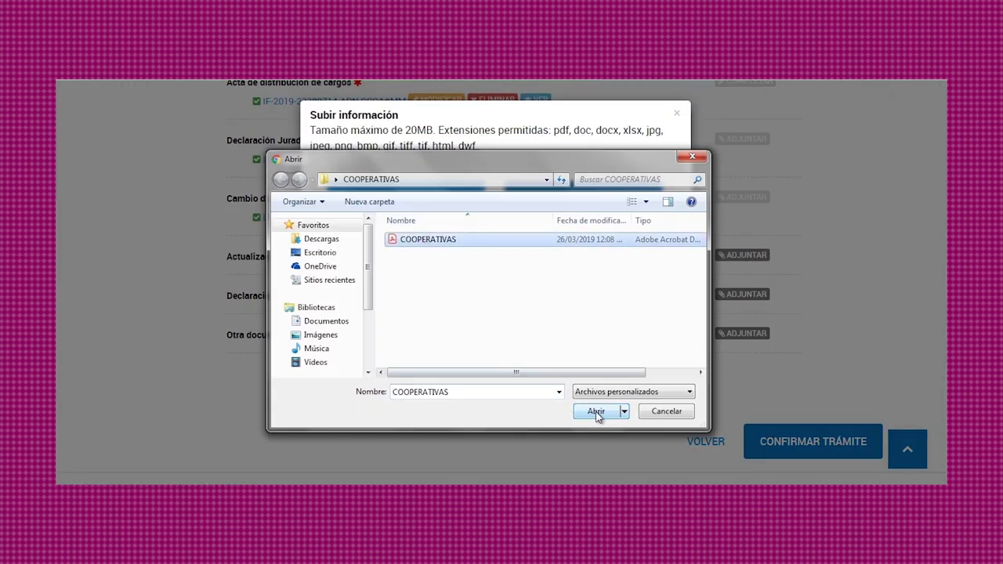
{"action": "left_click", "coordinate": [595, 411]}
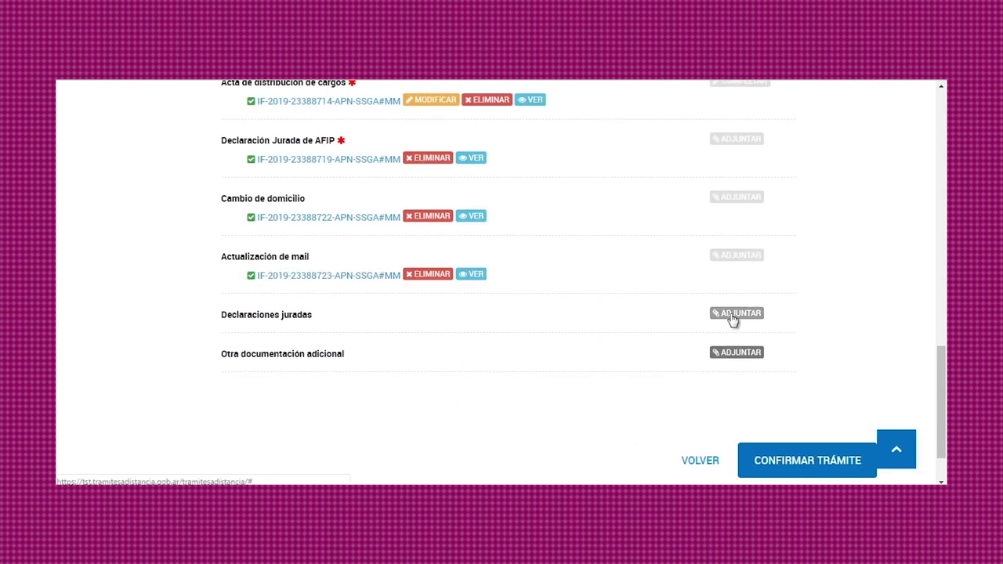
{"action": "left_click", "coordinate": [731, 315]}
{"action": "left_click", "coordinate": [424, 197]}
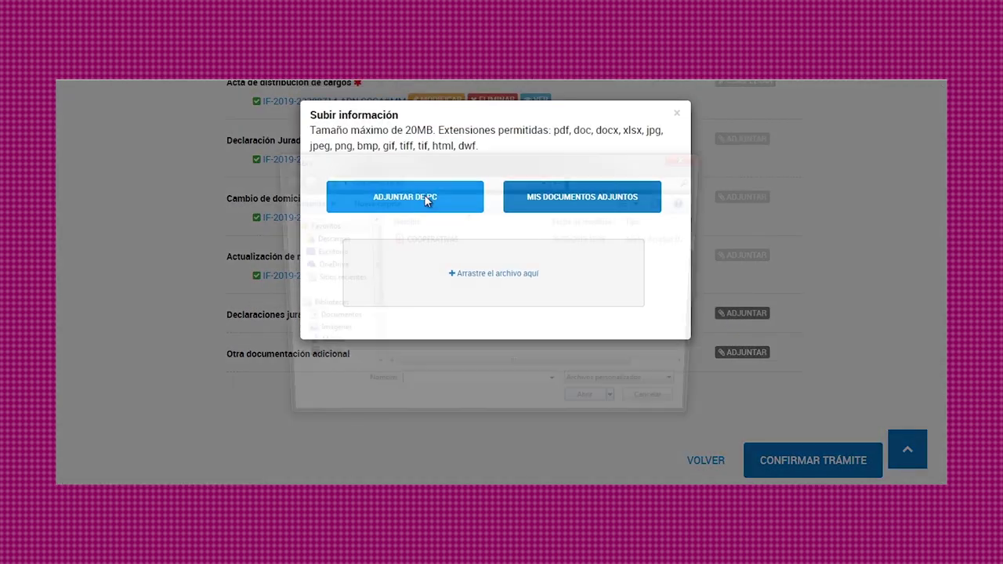
{"action": "left_click", "coordinate": [423, 240]}
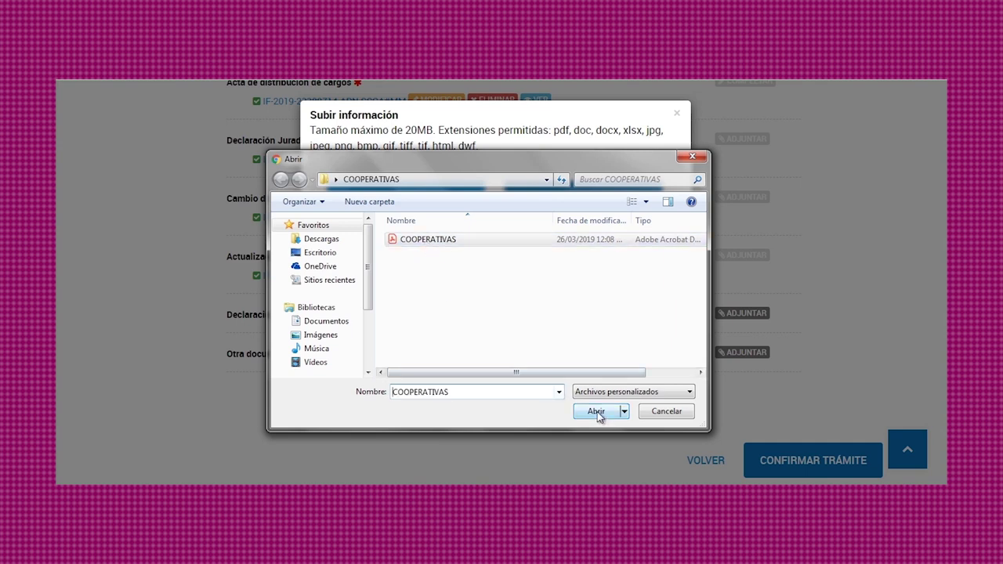
{"action": "left_click", "coordinate": [596, 411]}
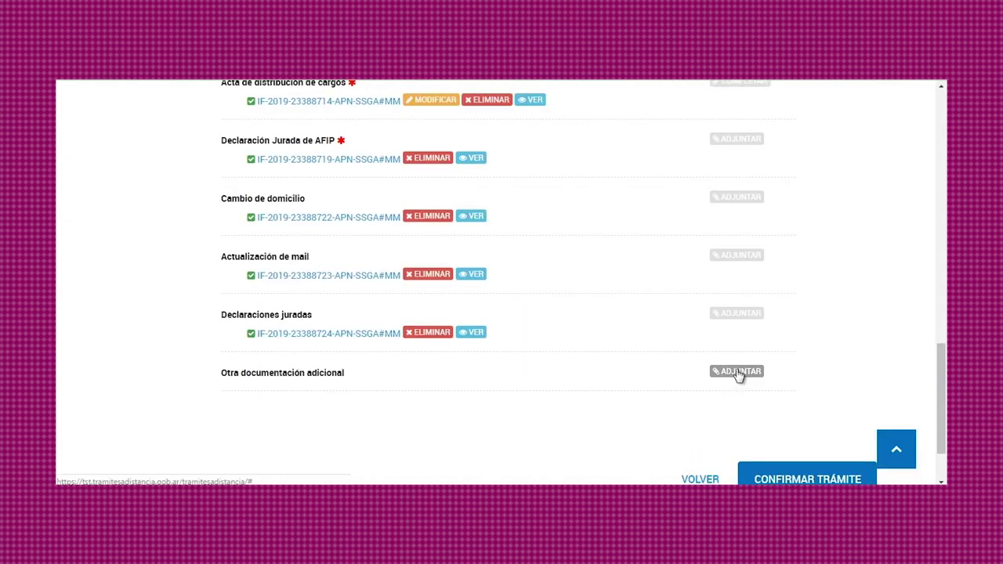
{"action": "left_click", "coordinate": [738, 371]}
{"action": "left_click", "coordinate": [438, 203]}
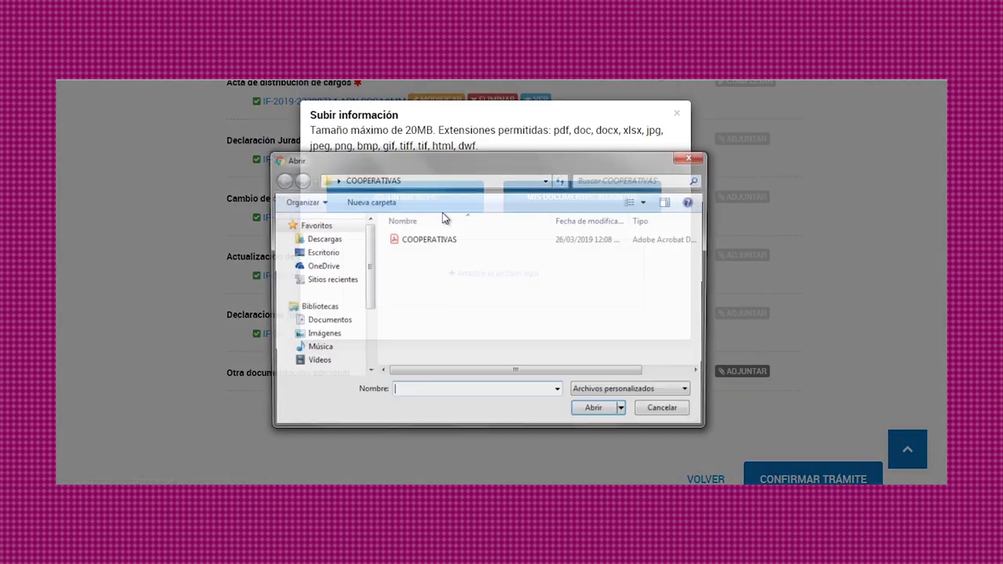
{"action": "left_click", "coordinate": [446, 239]}
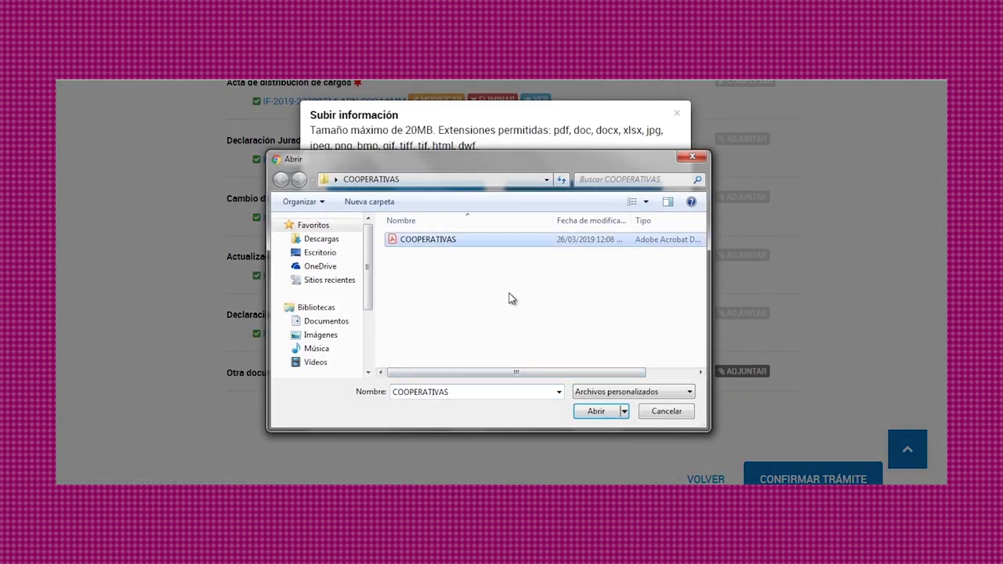
{"action": "left_click", "coordinate": [595, 413]}
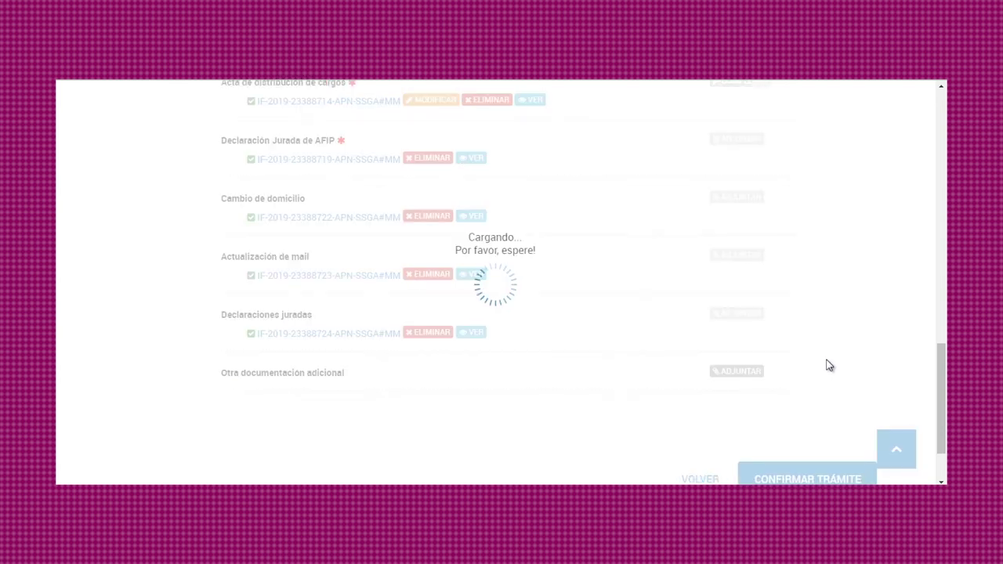
{"action": "scroll", "coordinate": [827, 365], "scroll_direction": "down", "scroll_amount": 2}
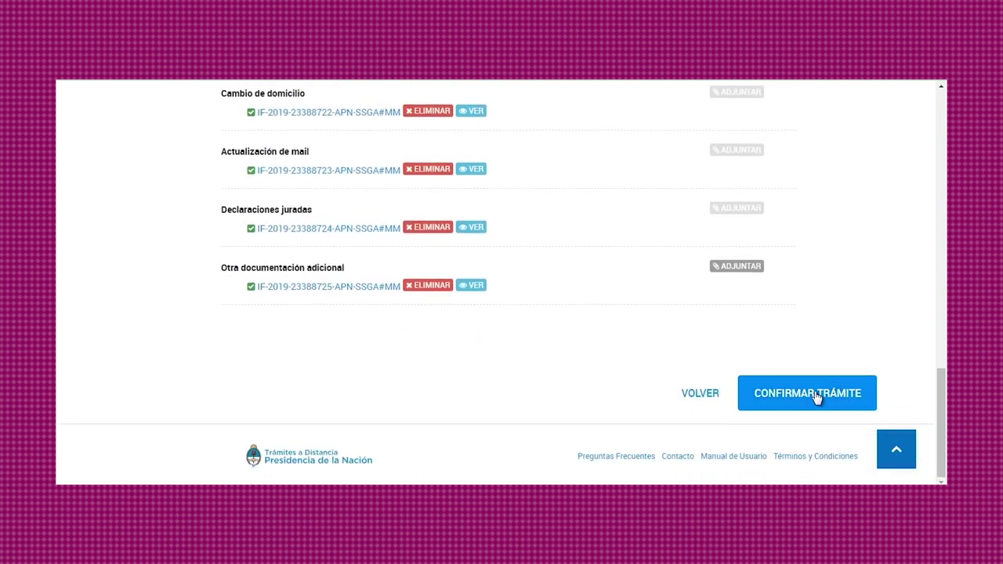
Confirm the trámite with CONFIRMAR TRÁMITE.
{"action": "left_click", "coordinate": [816, 396]}
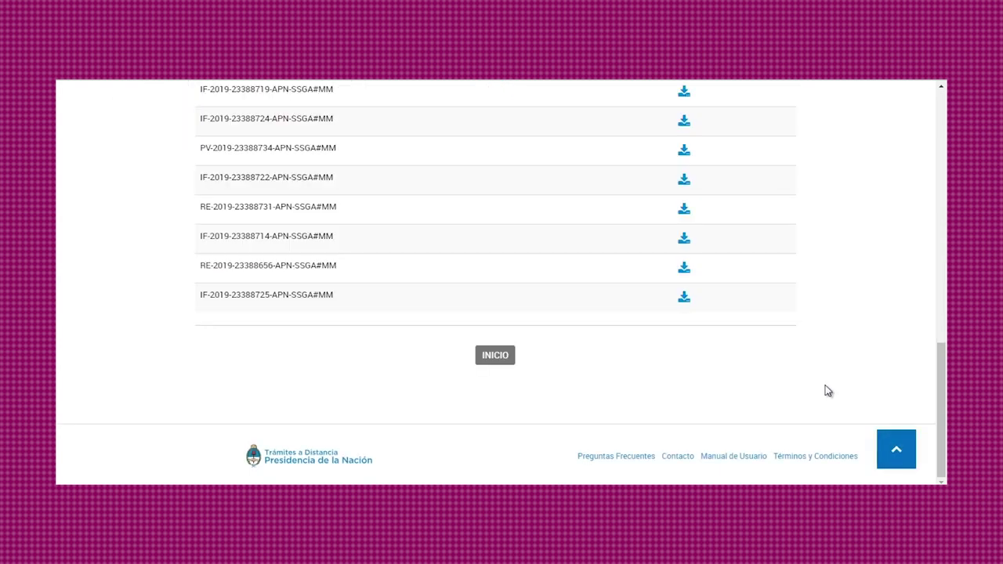
Select the assigned EX Número de trámite line under the 'El trámite se inició con éxito' heading.
{"action": "scroll", "coordinate": [827, 391], "scroll_direction": "up", "scroll_amount": 10}
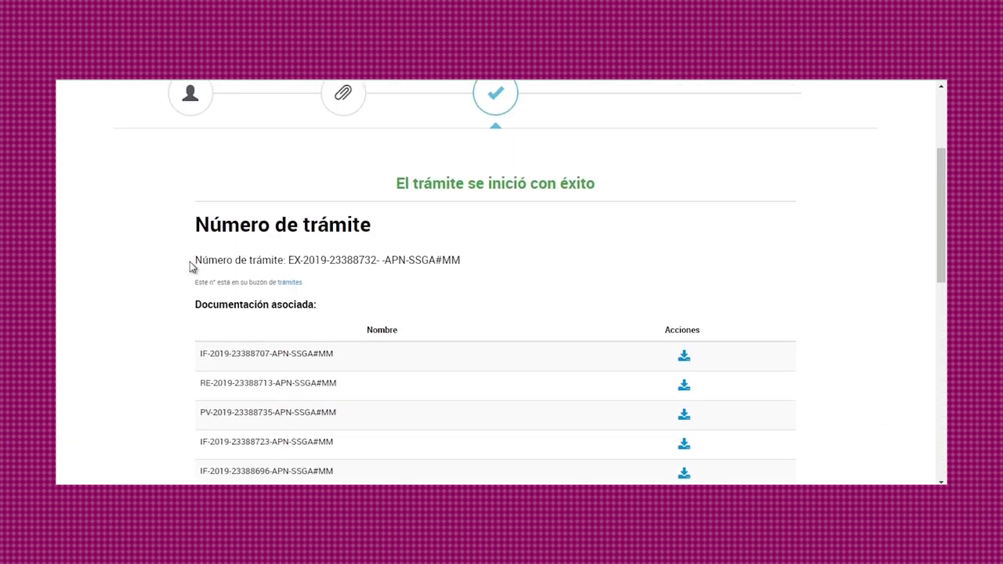
{"action": "left_click_drag", "start_coordinate": [185, 259], "coordinate": [539, 286]}
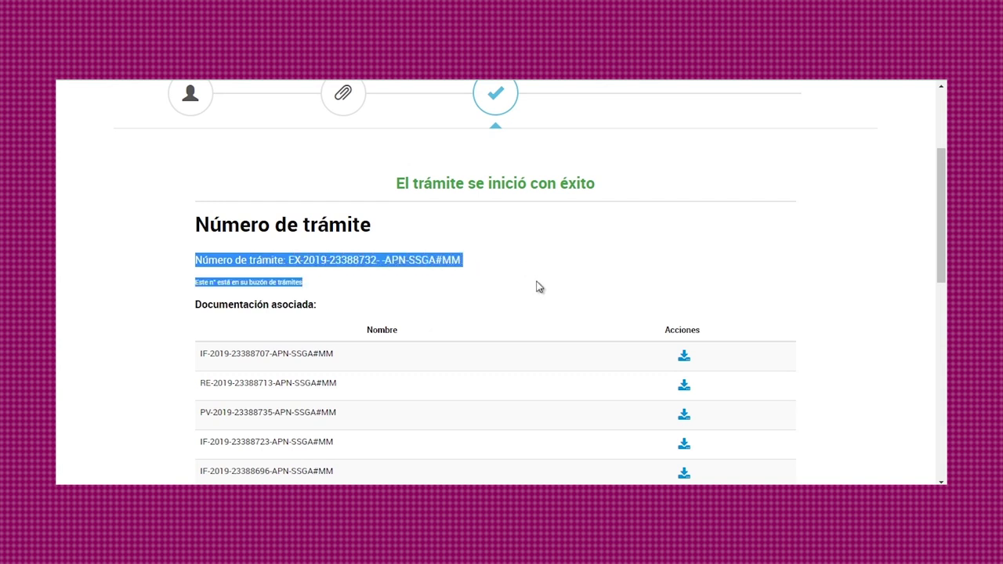